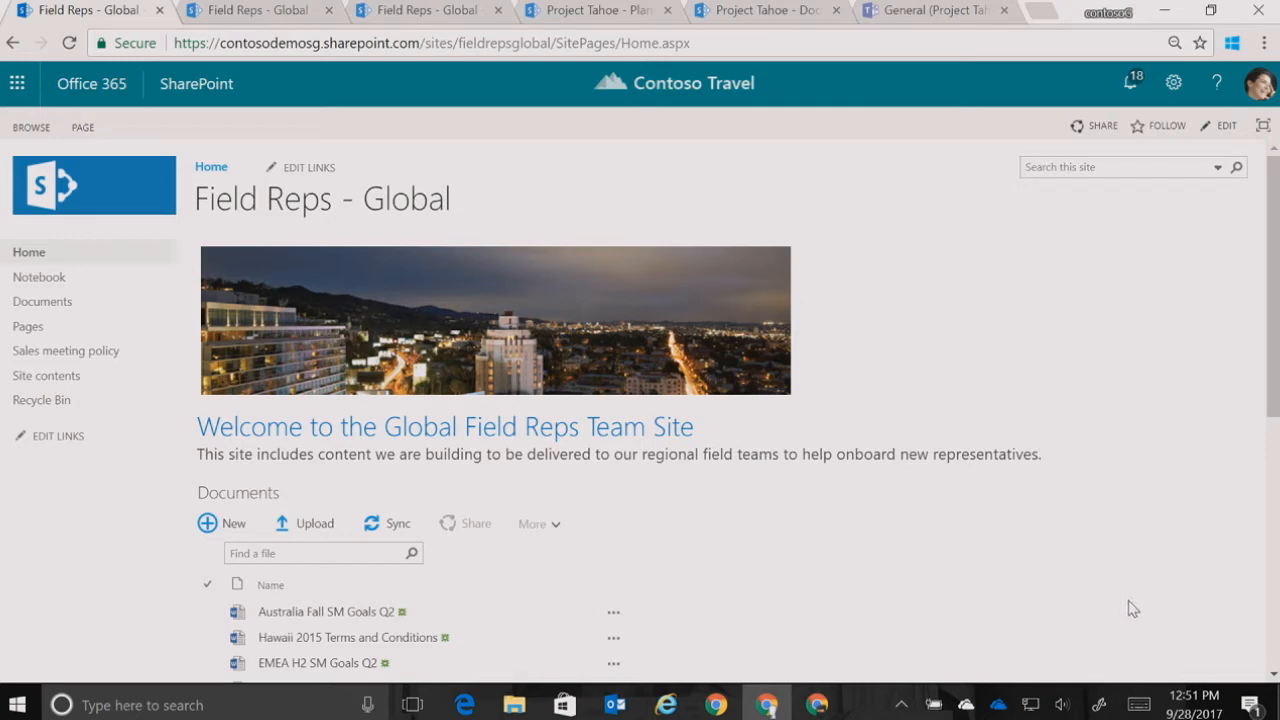
Look over the classic Field Reps - Global home page and the file list in its modern Documents library
left_click_drag(1272, 388, 1237, 457)
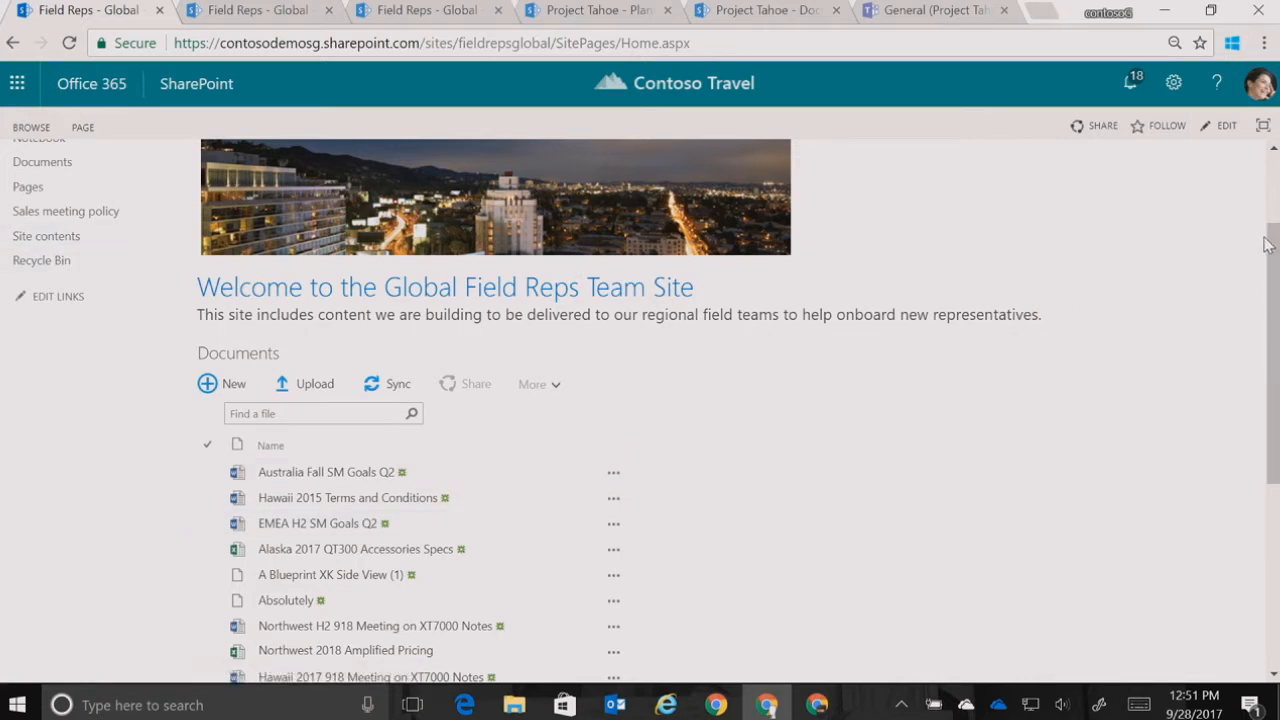
left_click_drag(1271, 264, 1274, 200)
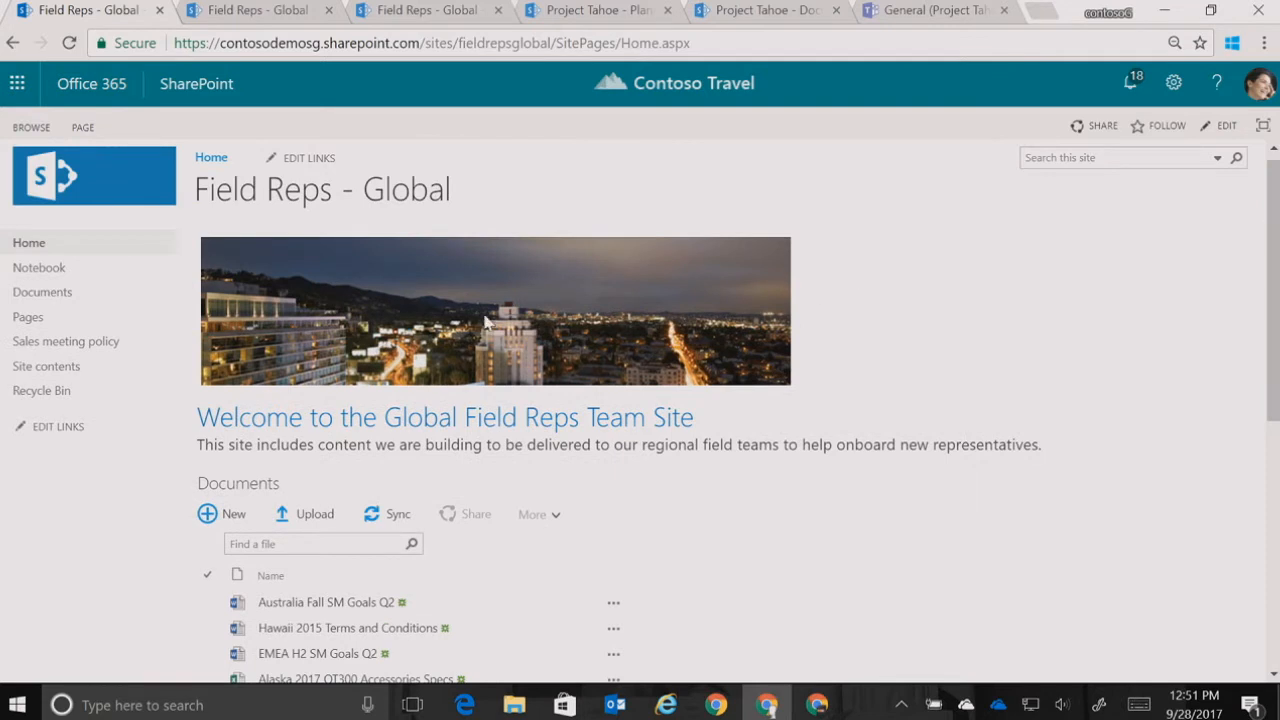
left_click(232, 20)
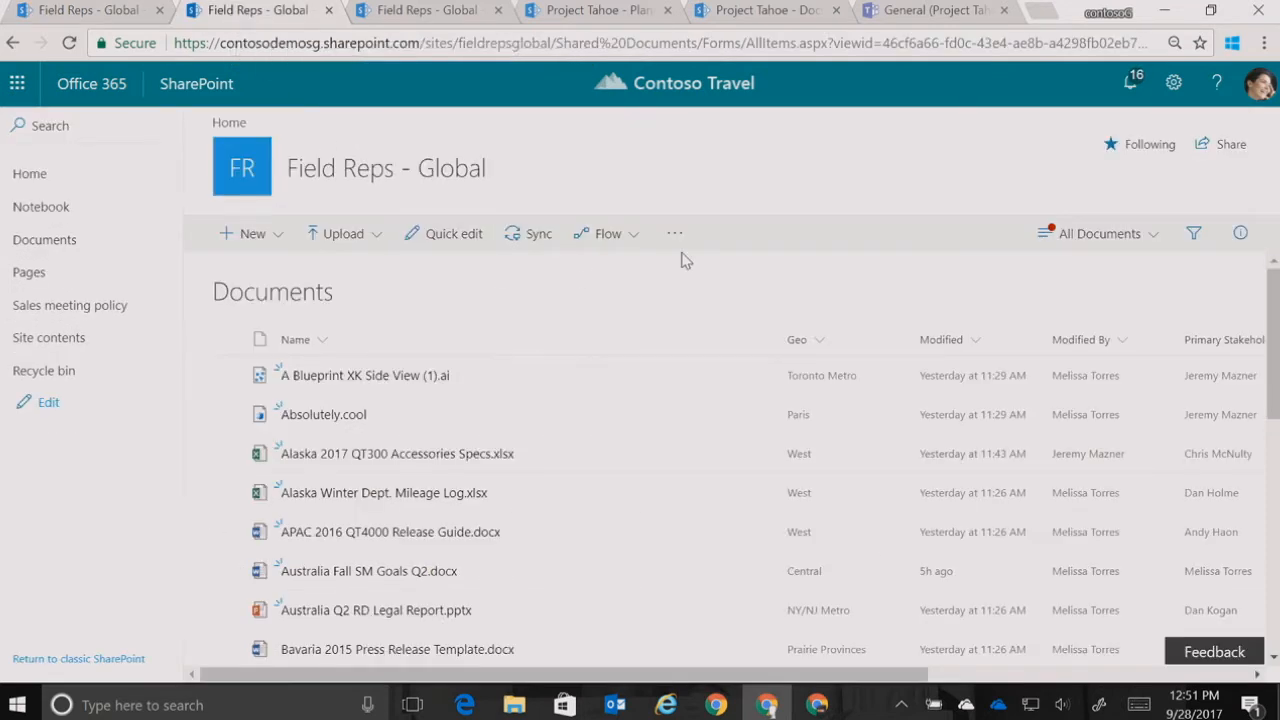
mouse_move(1277, 300)
left_mouse_down()
mouse_move(1277, 320)
mouse_move(1277, 300)
left_mouse_up()
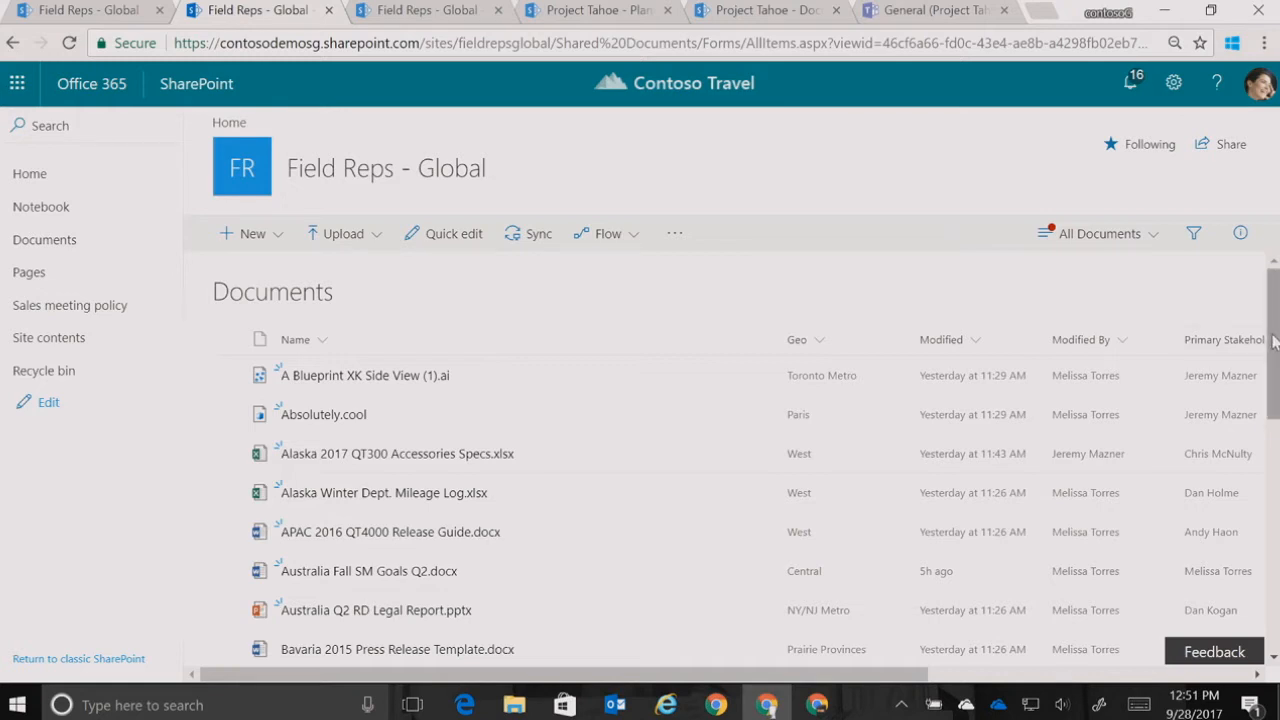
scroll(1274, 343, "down", 1)
scroll(1275, 340, "up", 1)
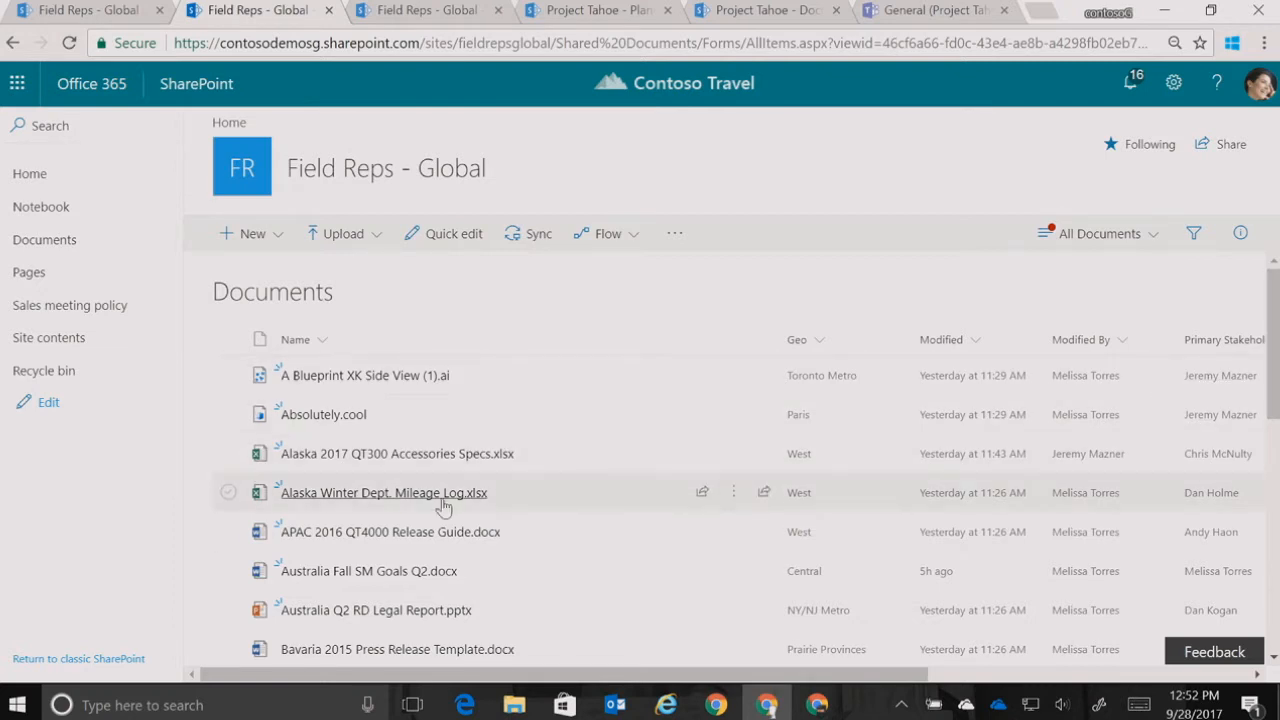
Set the Region of APAC 2016 QT4000 Release Guide.docx to Asia in its properties, closing the details and deselecting the file
left_click(229, 533)
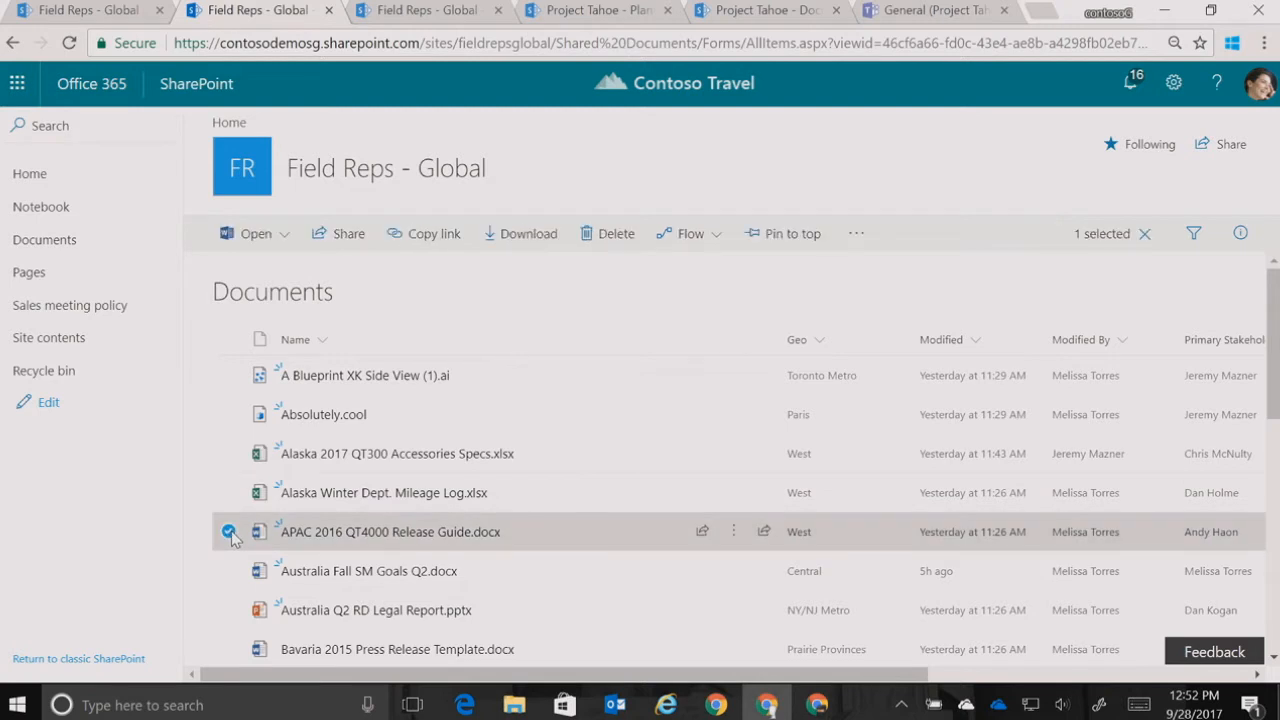
left_click(1245, 238)
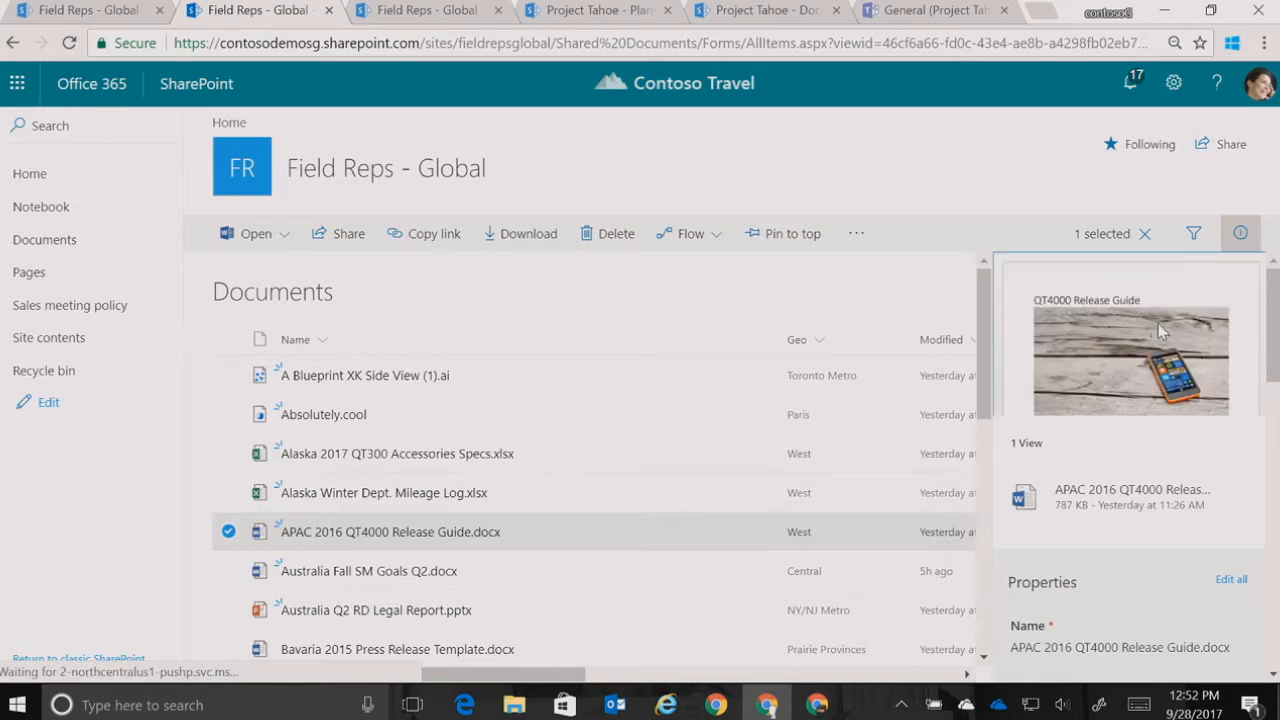
left_click_drag(1272, 322, 1270, 398)
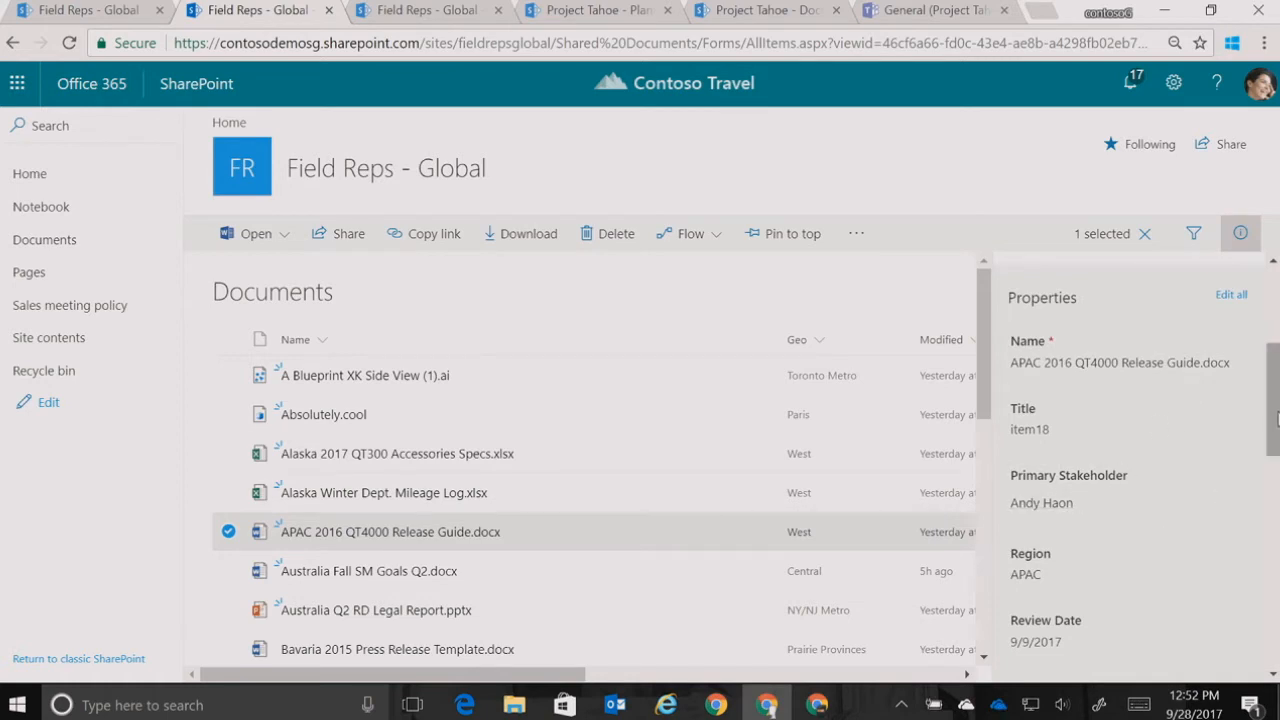
left_click(1036, 580)
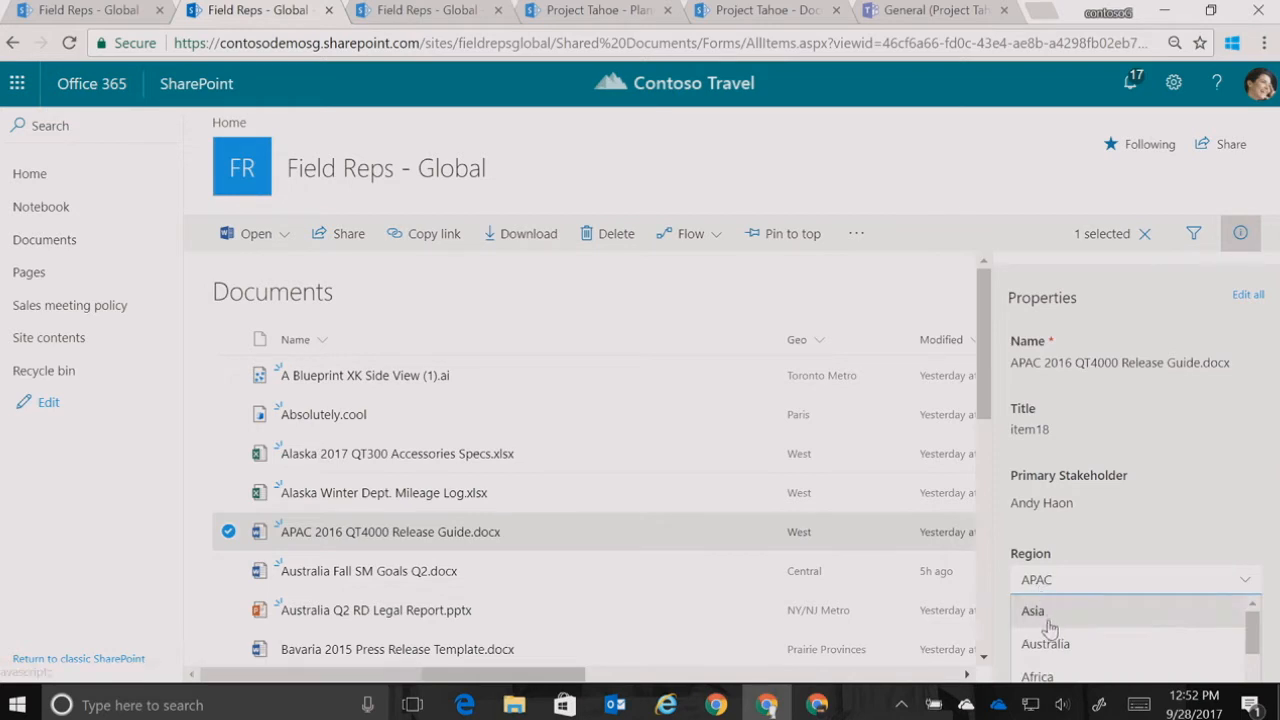
left_click(1048, 622)
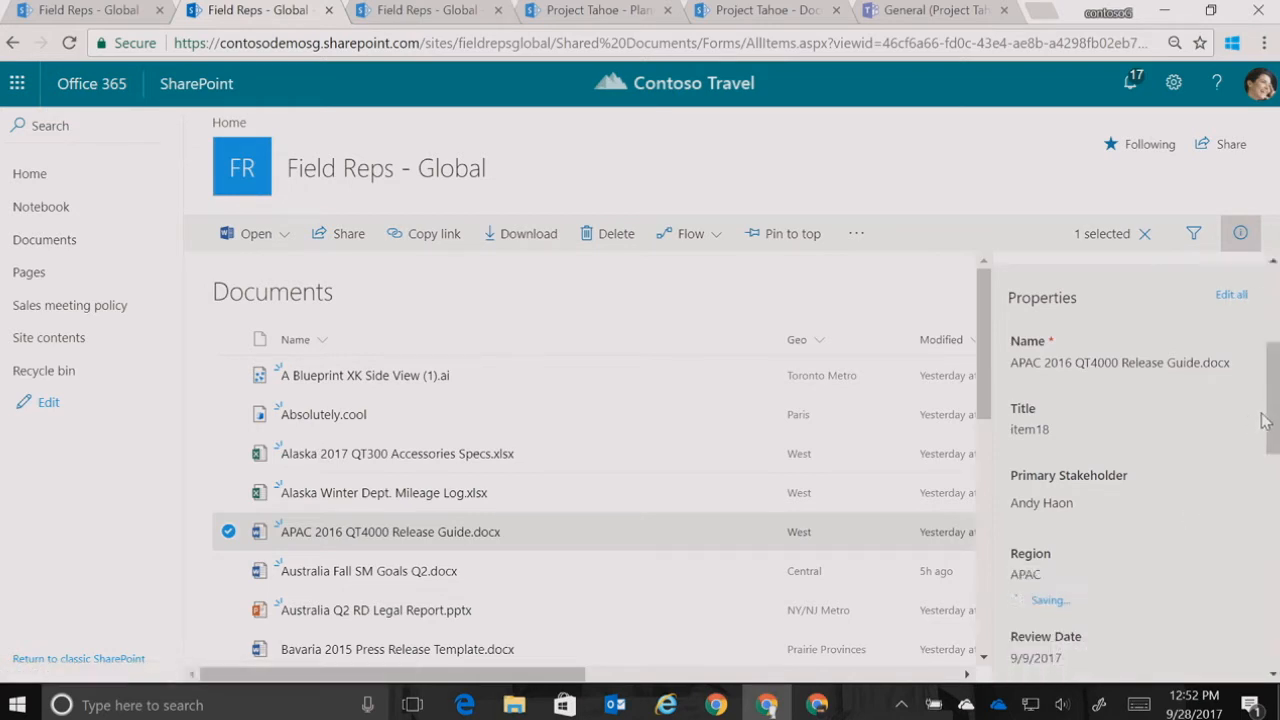
left_click_drag(1273, 418, 1266, 331)
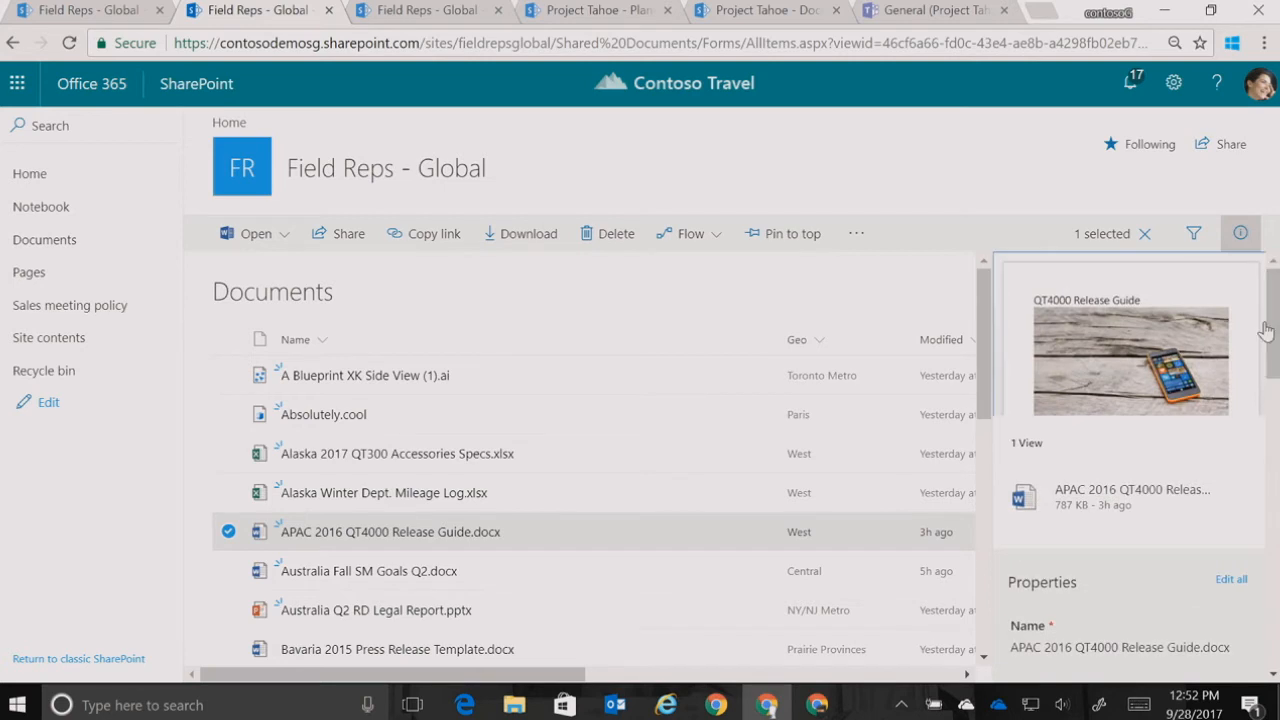
left_click(1239, 242)
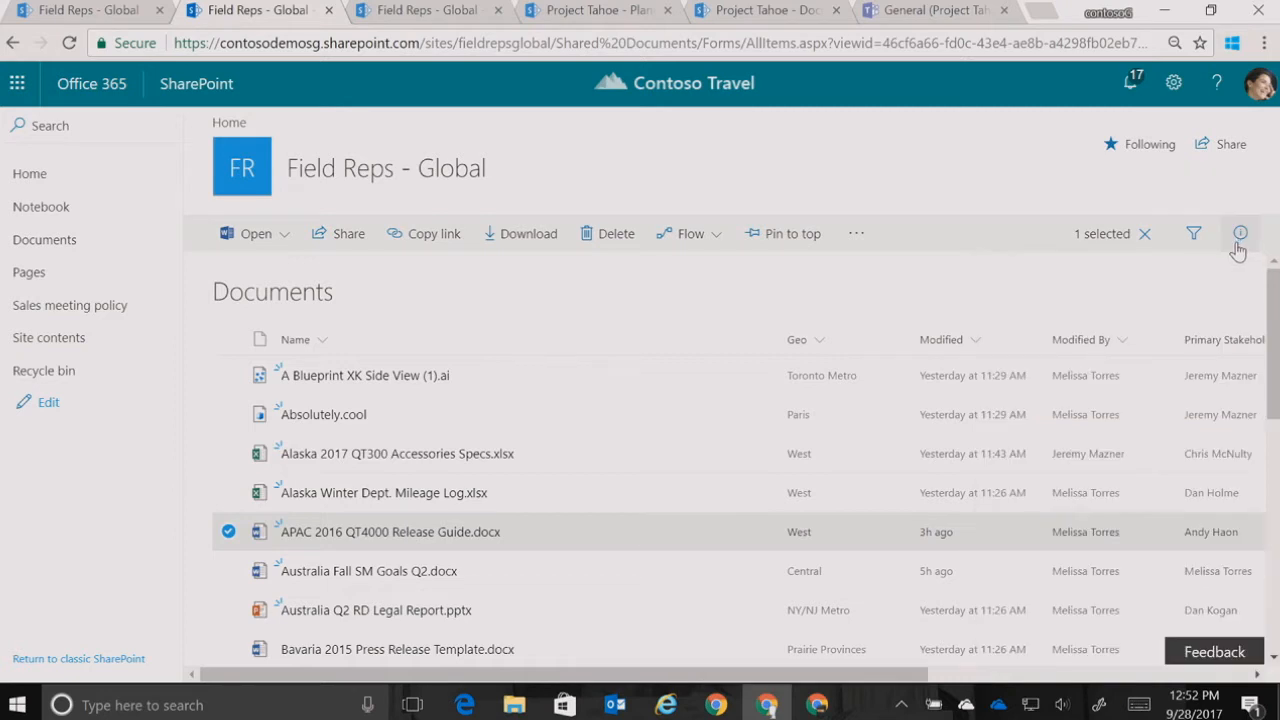
left_click(228, 531)
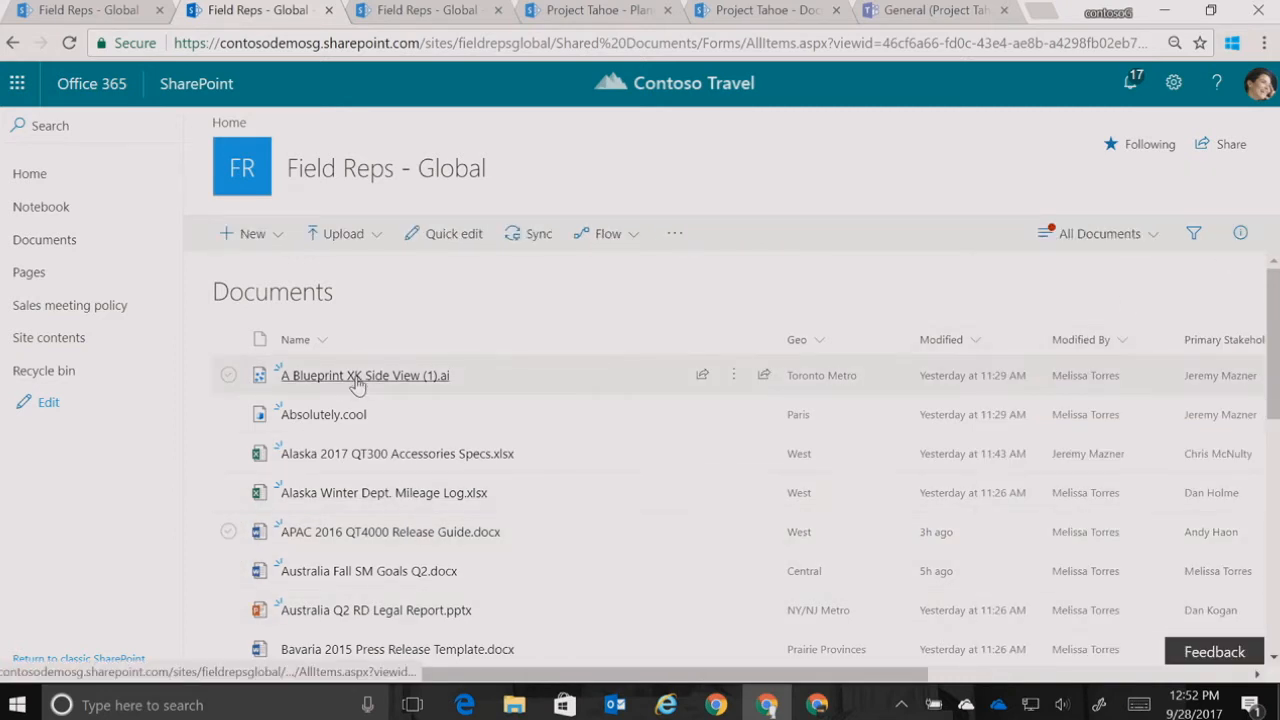
Preview the 3D file Absolutely.cool and return to the document list
mouse_move(358, 386)
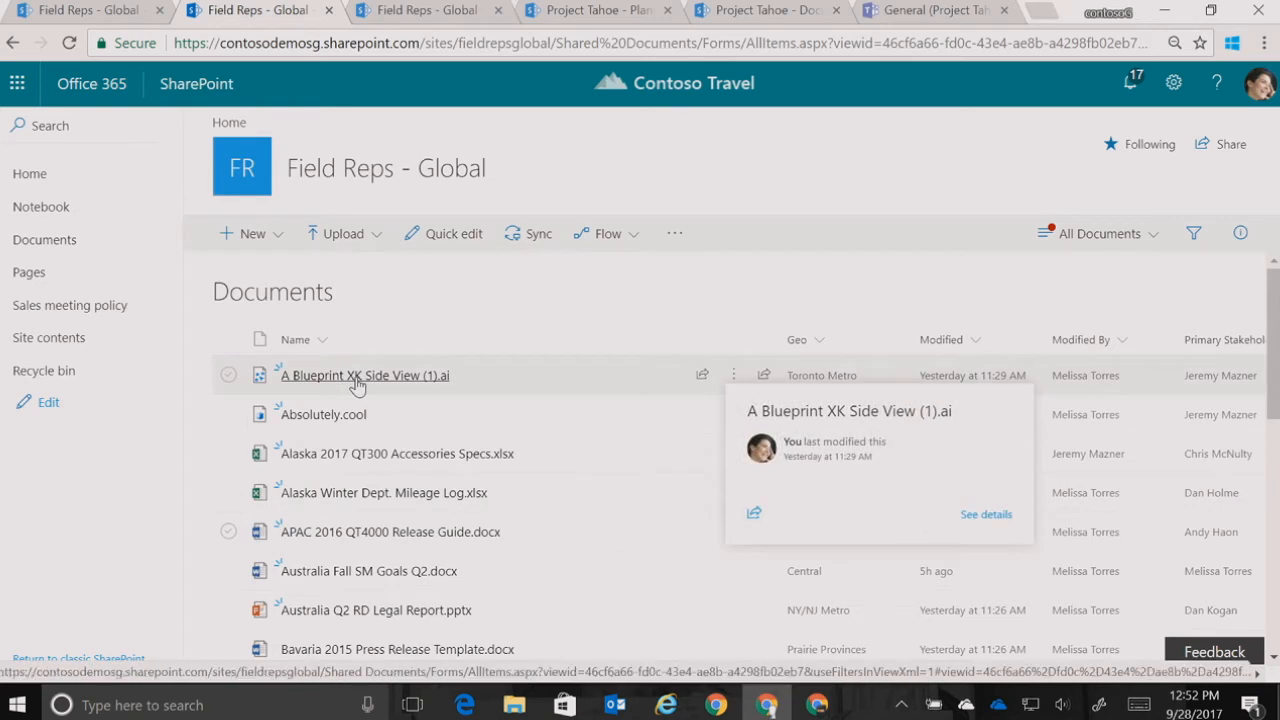
left_click(333, 419)
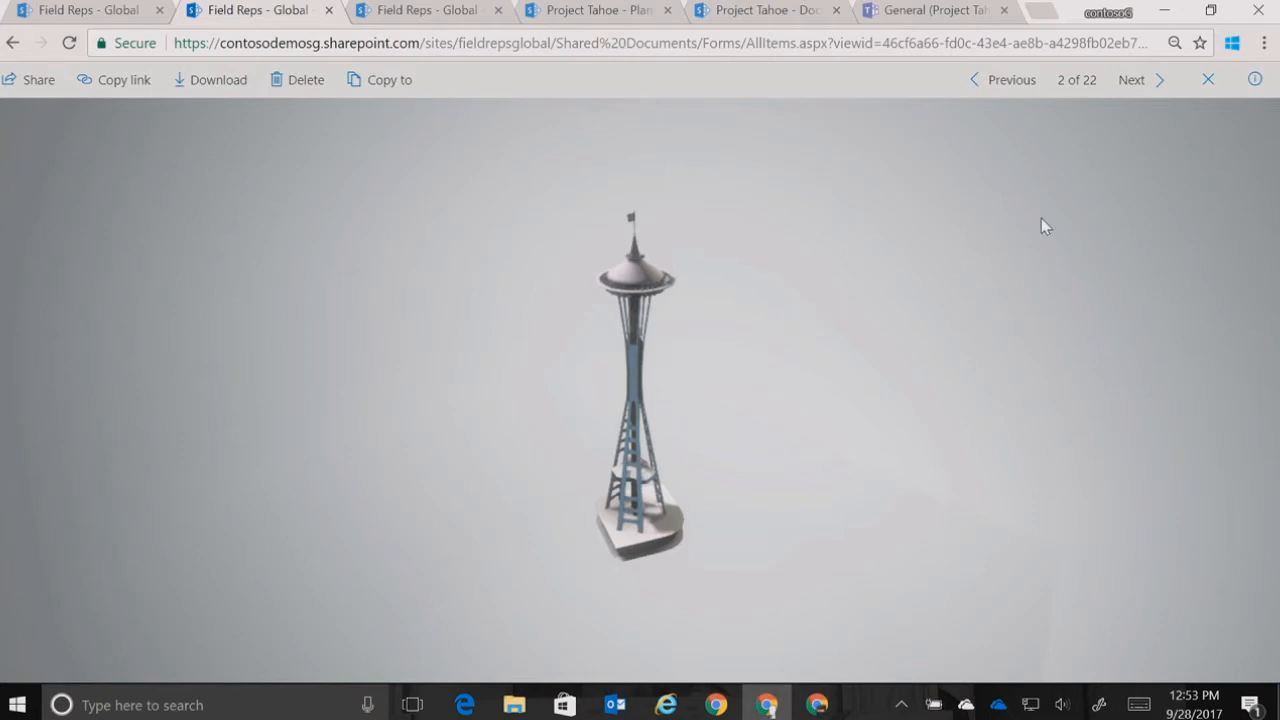
left_click(1208, 83)
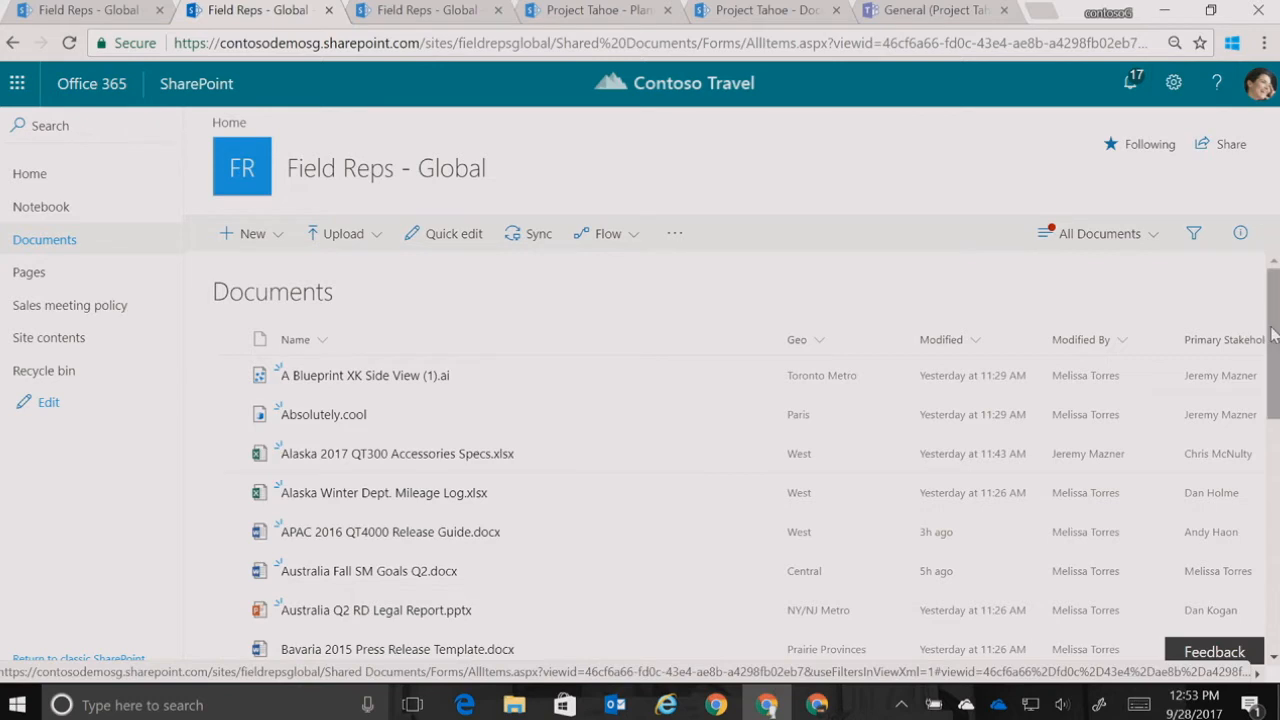
Pin APAC 2016 QT4000 Release Guide.docx to the top of the Documents library and deselect it
scroll(1272, 363, "down", 1)
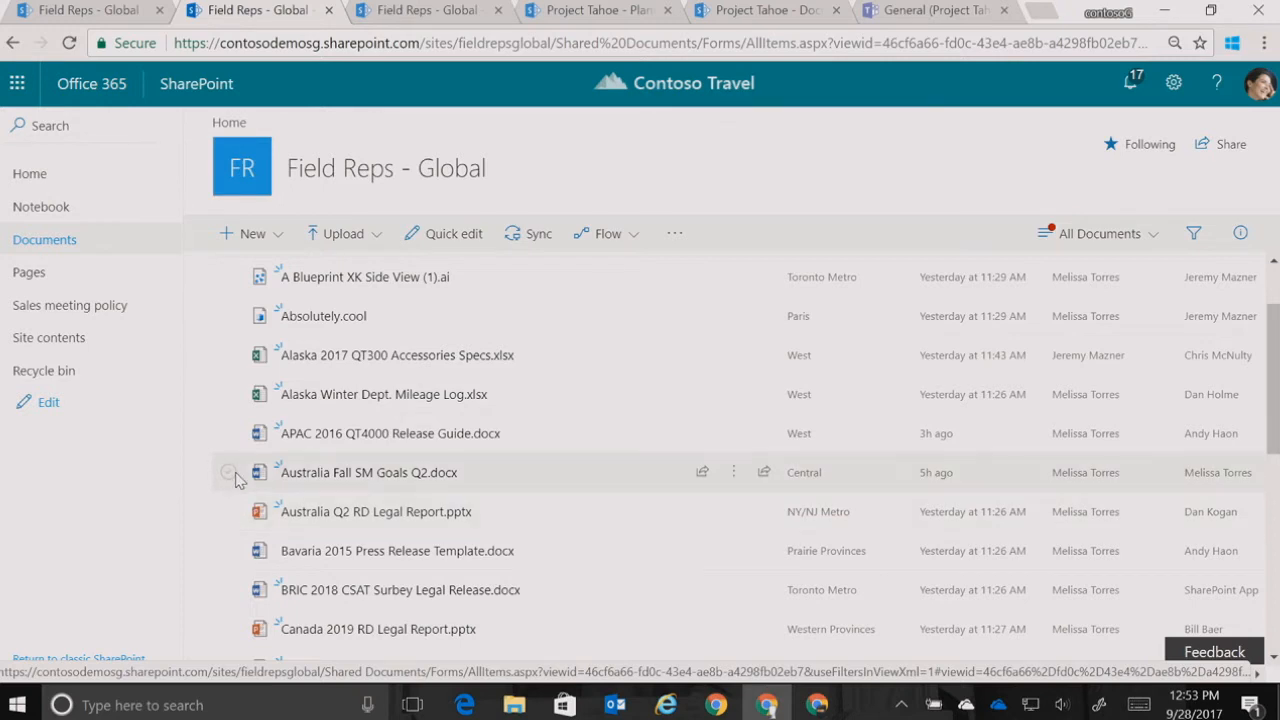
left_click(230, 441)
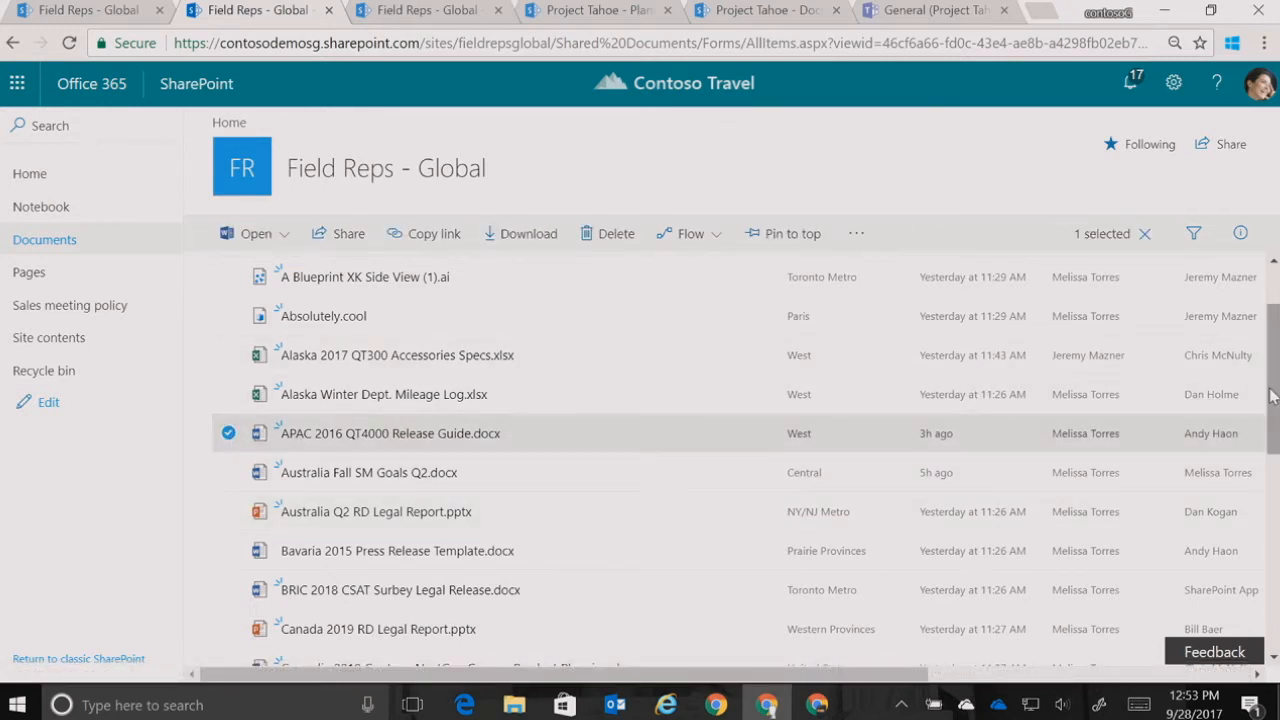
left_click(786, 238)
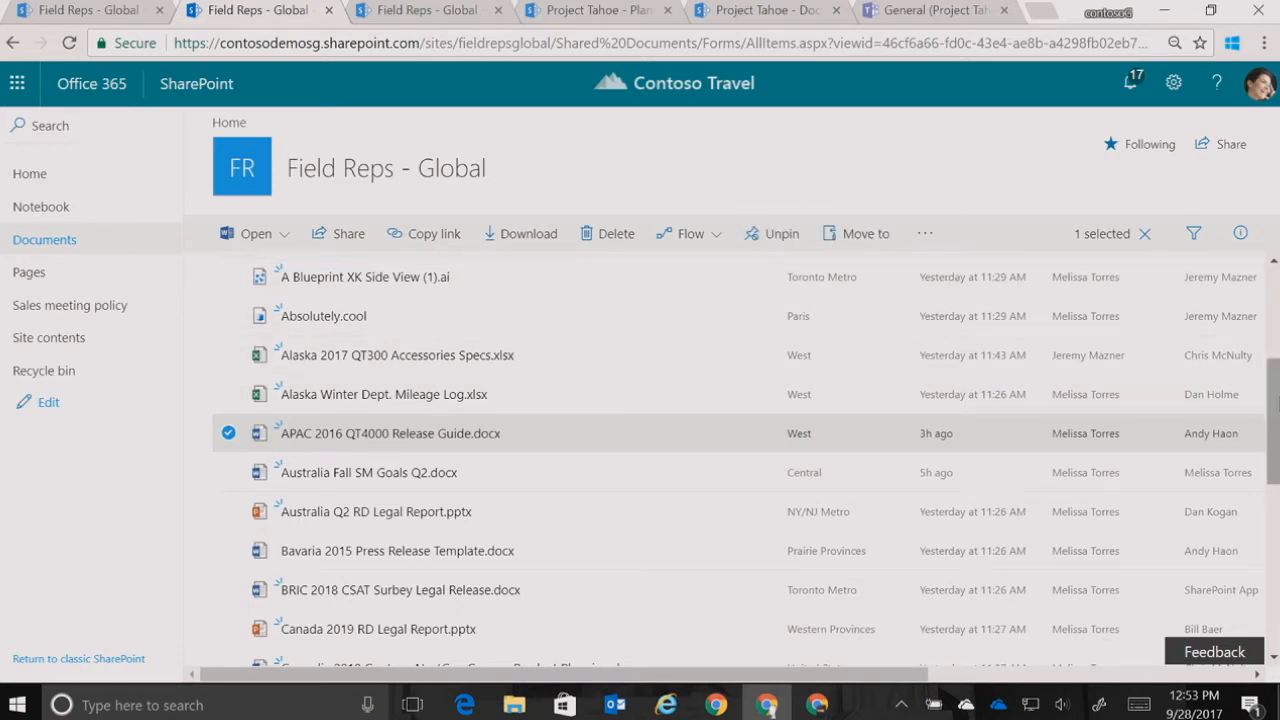
scroll(1272, 400, "up", 3)
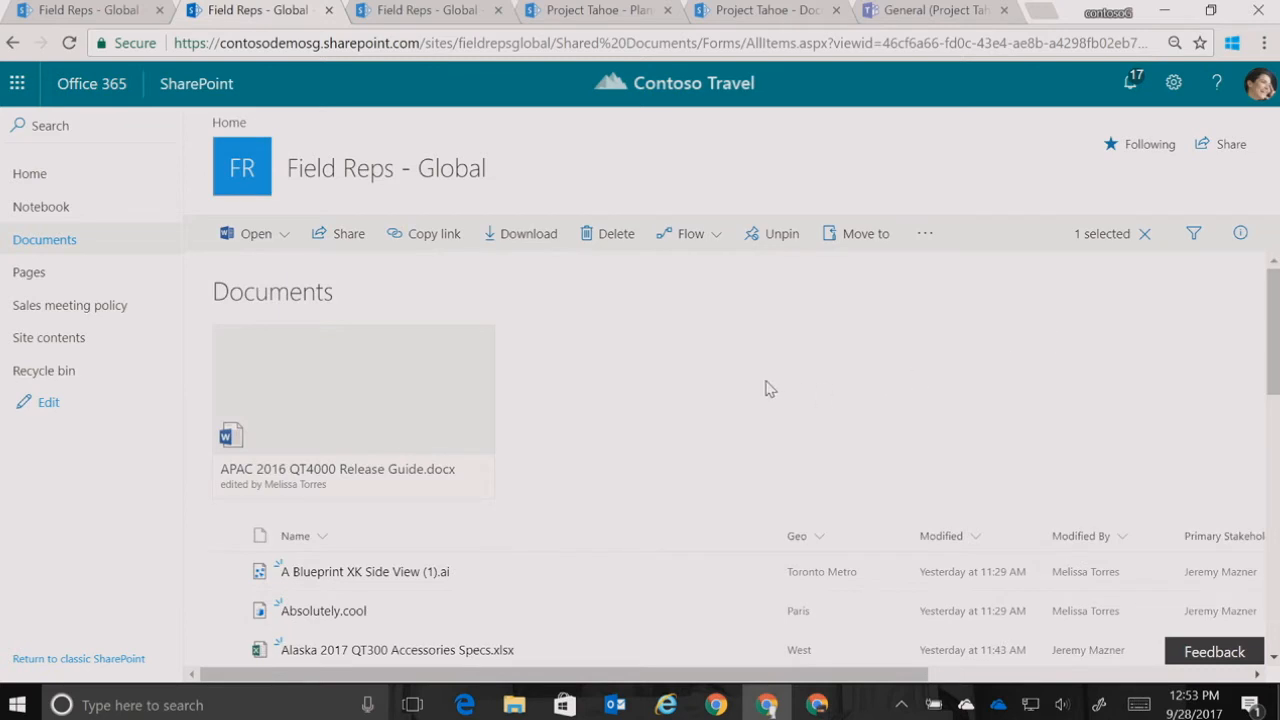
mouse_move(408, 417)
left_click_drag(1266, 311, 1272, 413)
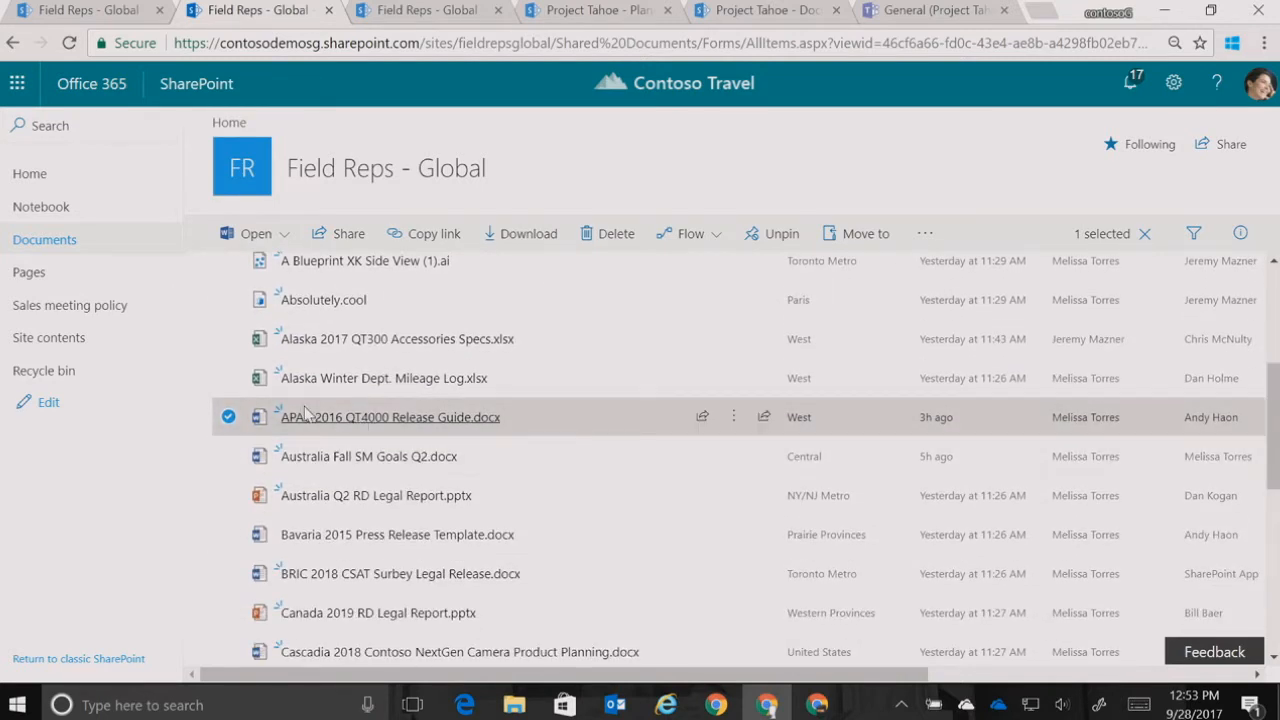
left_click(228, 417)
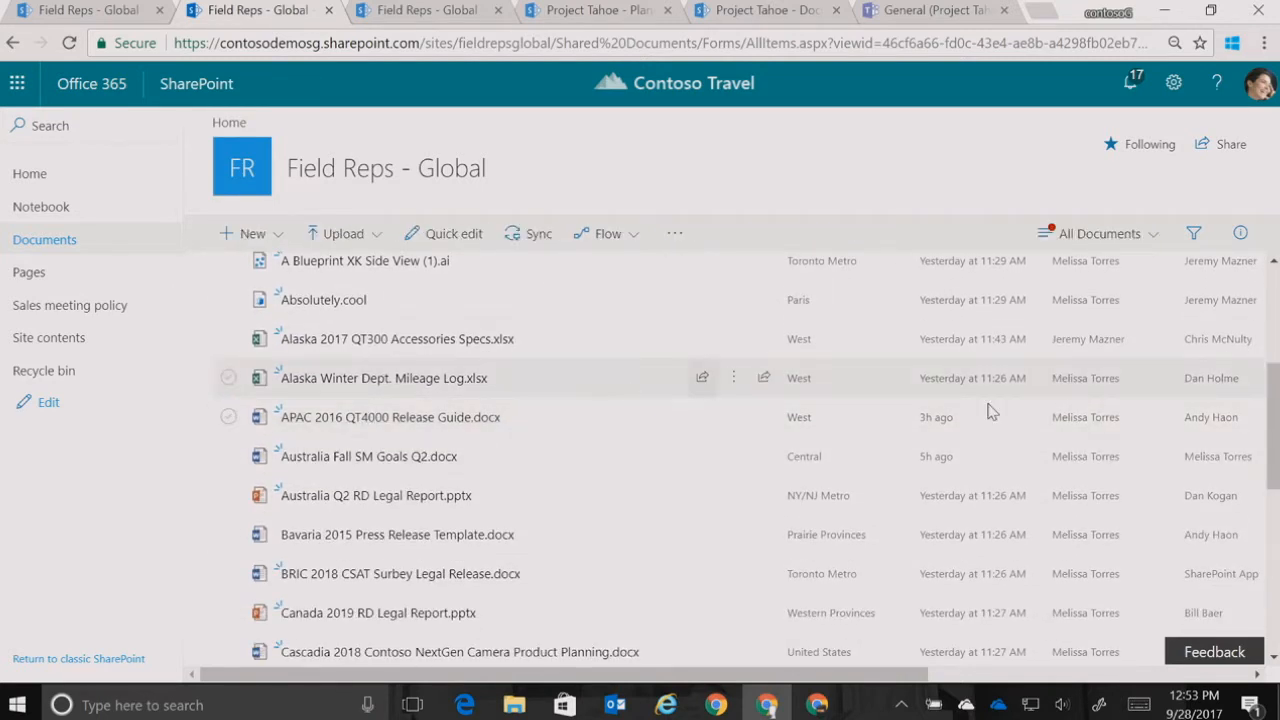
left_click_drag(1274, 396, 1275, 302)
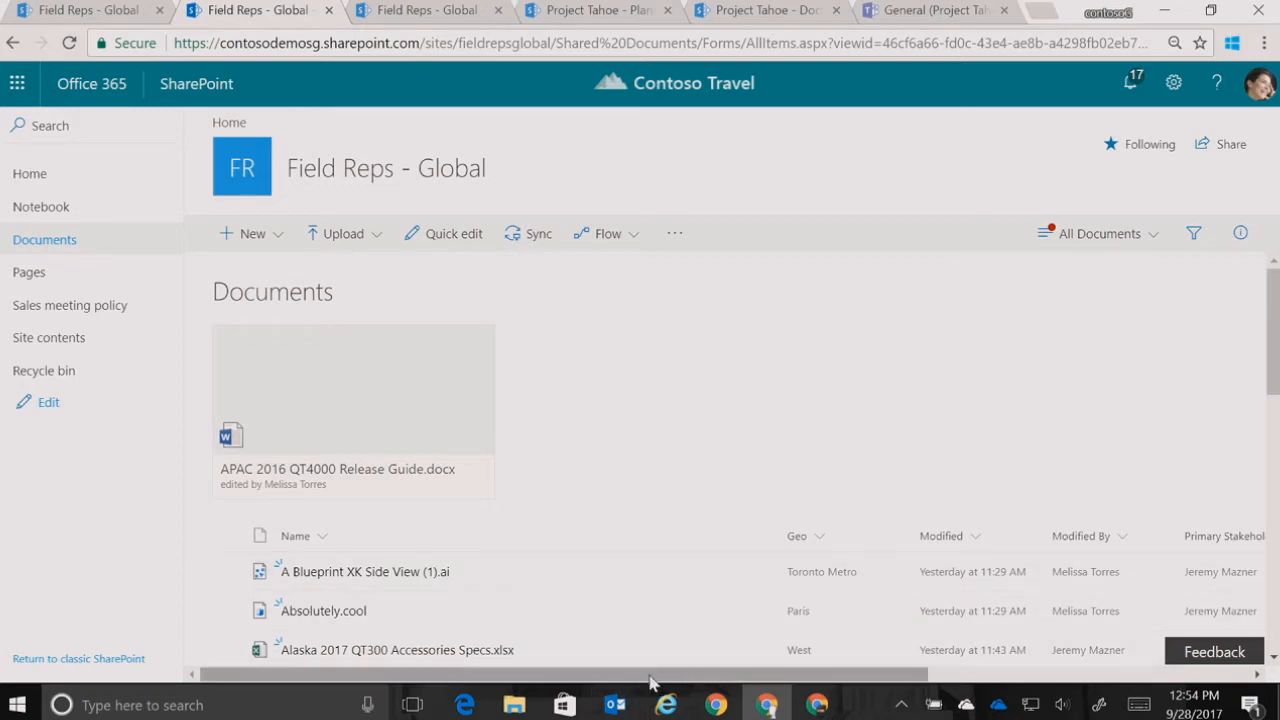
Start a new Choice column in the Documents library and name it Level of Effort
left_click_drag(660, 674, 972, 683)
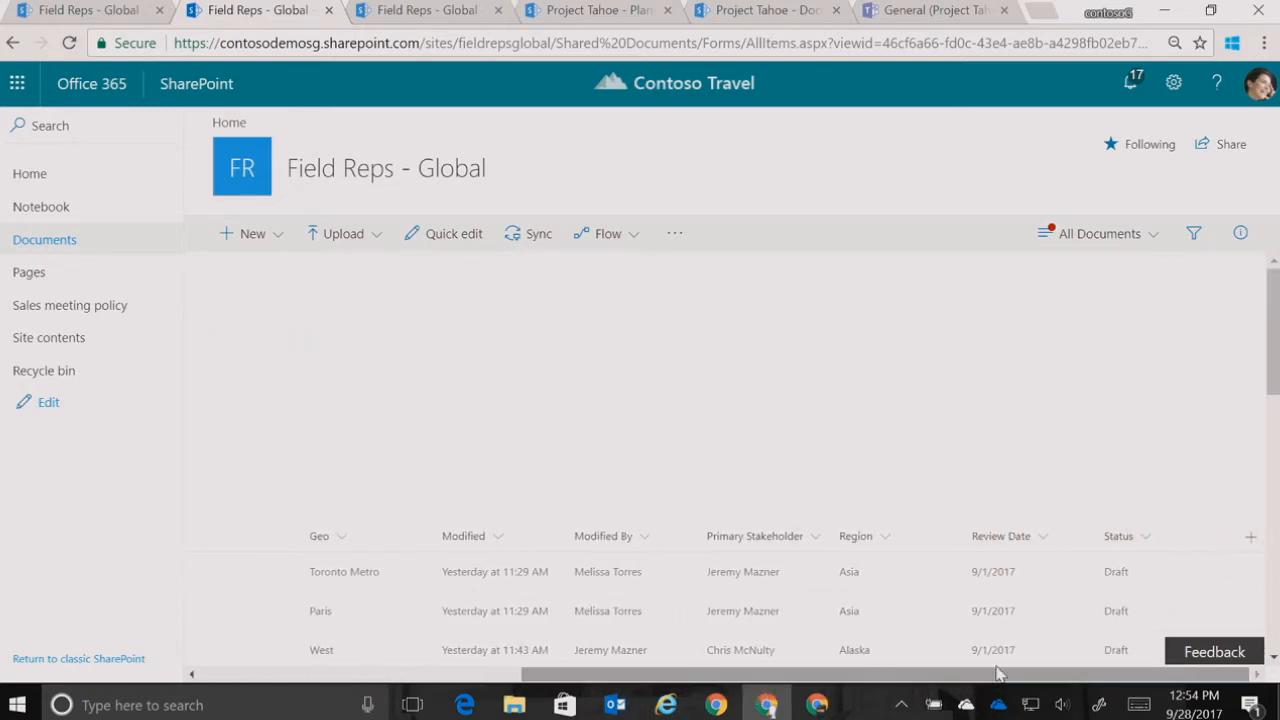
left_click_drag(1276, 350, 1275, 415)
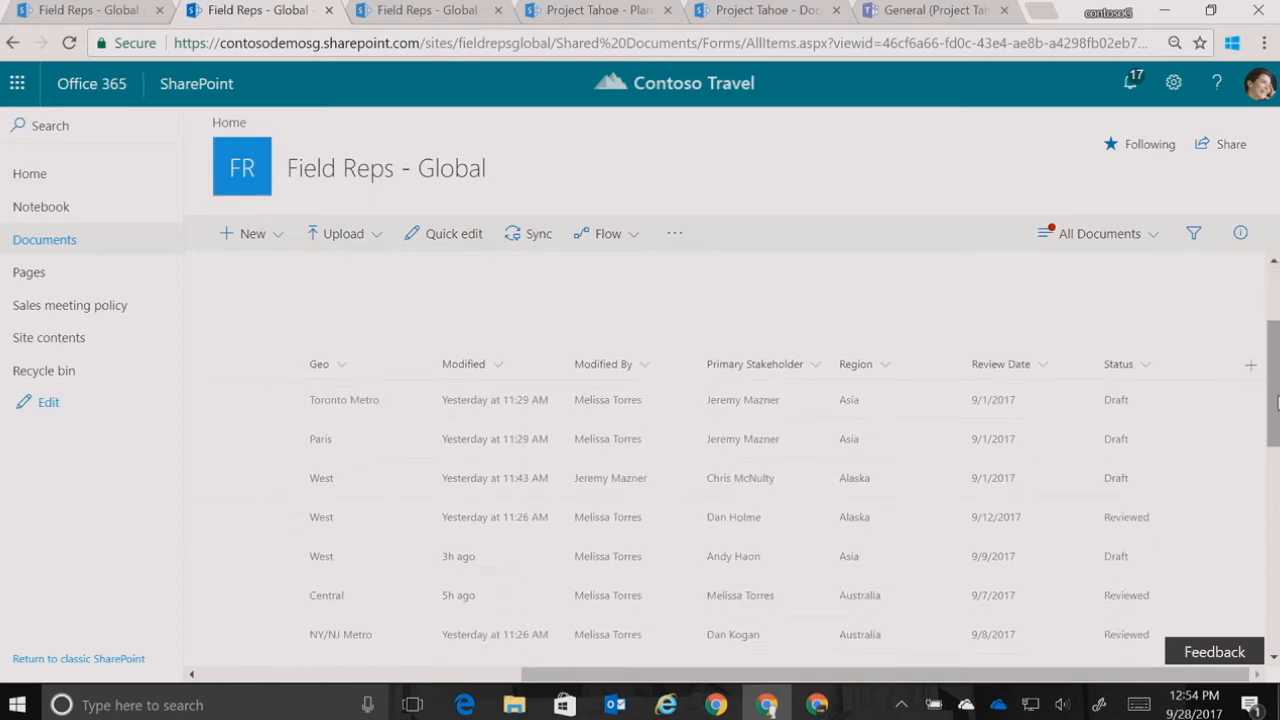
left_click(1250, 366)
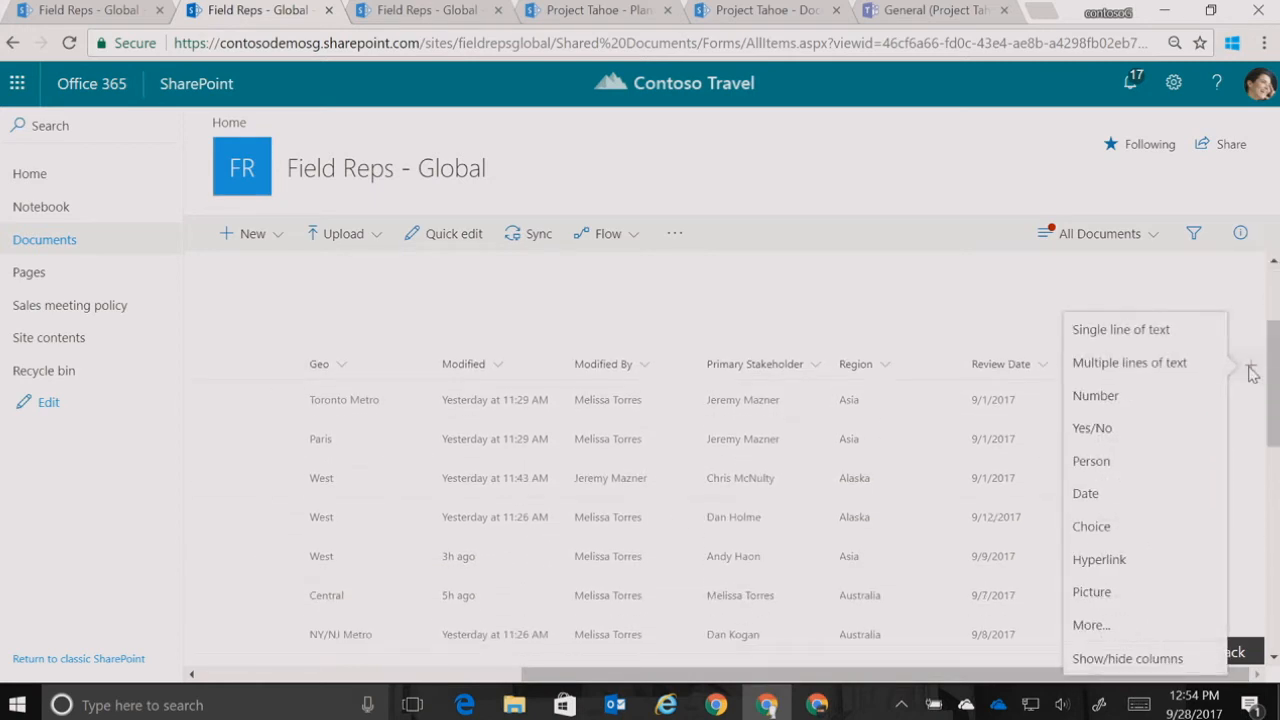
left_click(1139, 527)
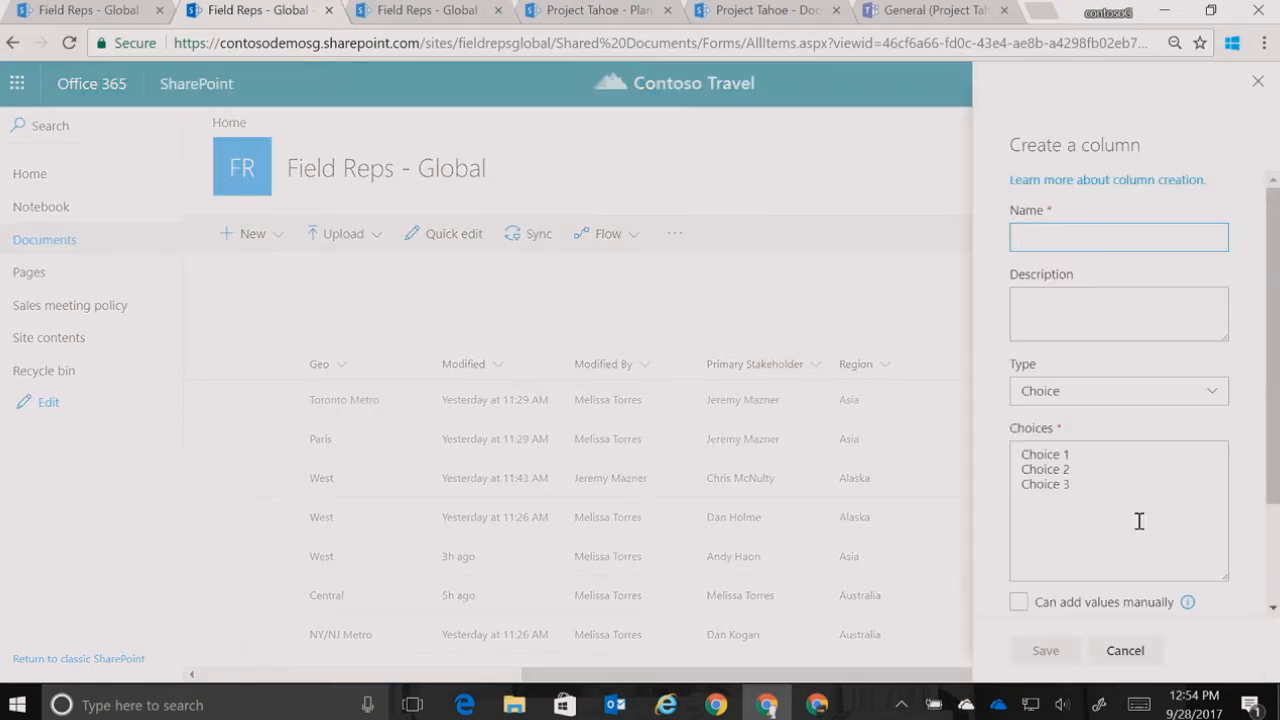
type("Level")
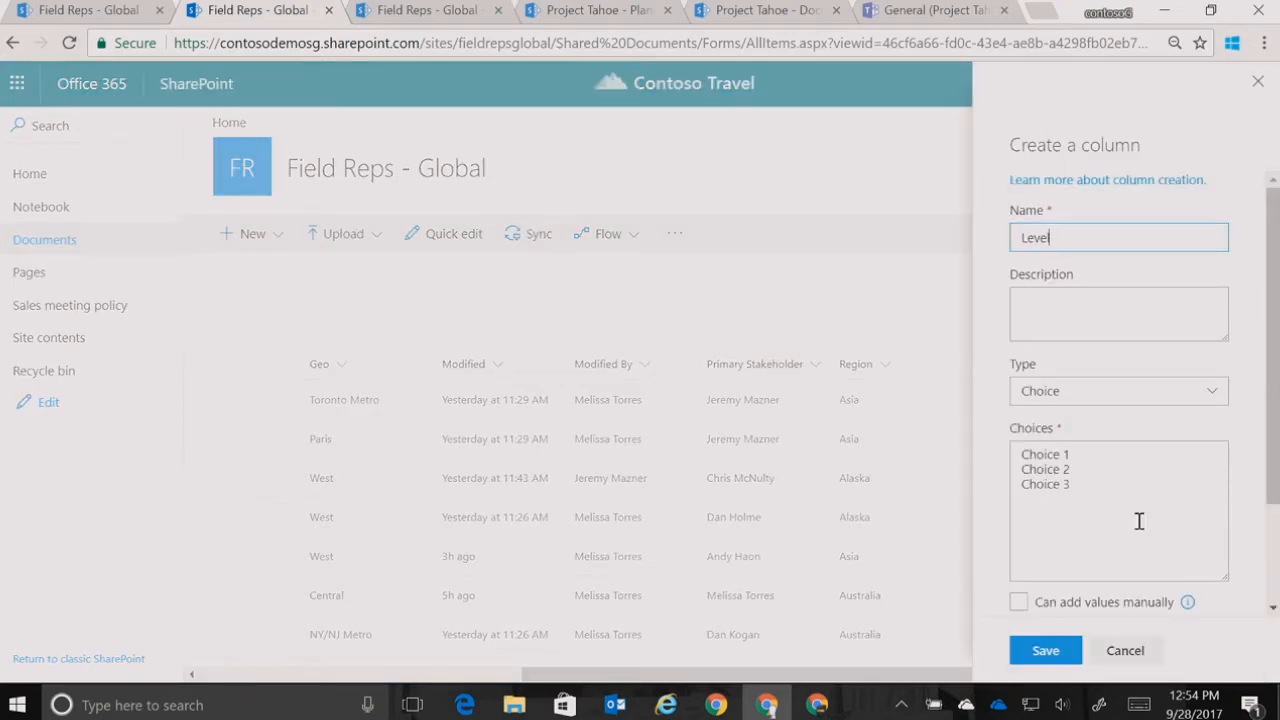
type(" of Effort")
Replace the new column's default choices with High, Med and Low on separate lines
left_click(1094, 497)
key("shift+Up")
key("shift+Up")
key("shift+Home")
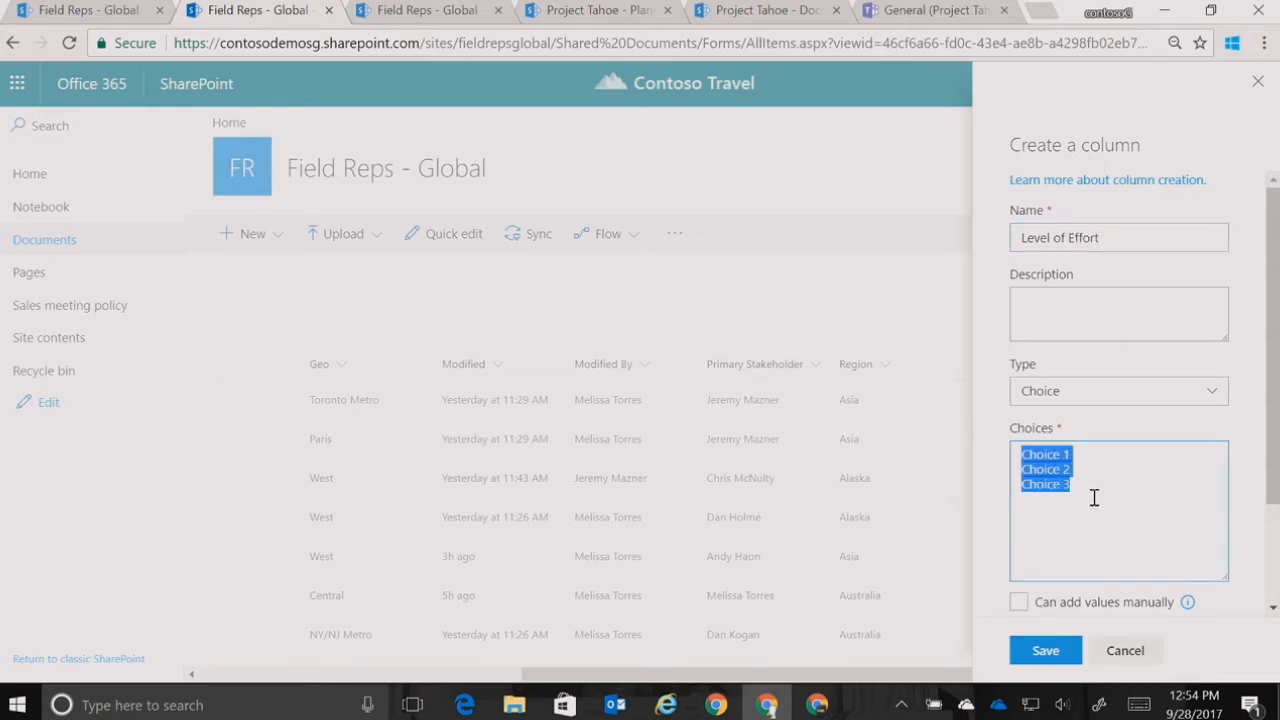
type("High")
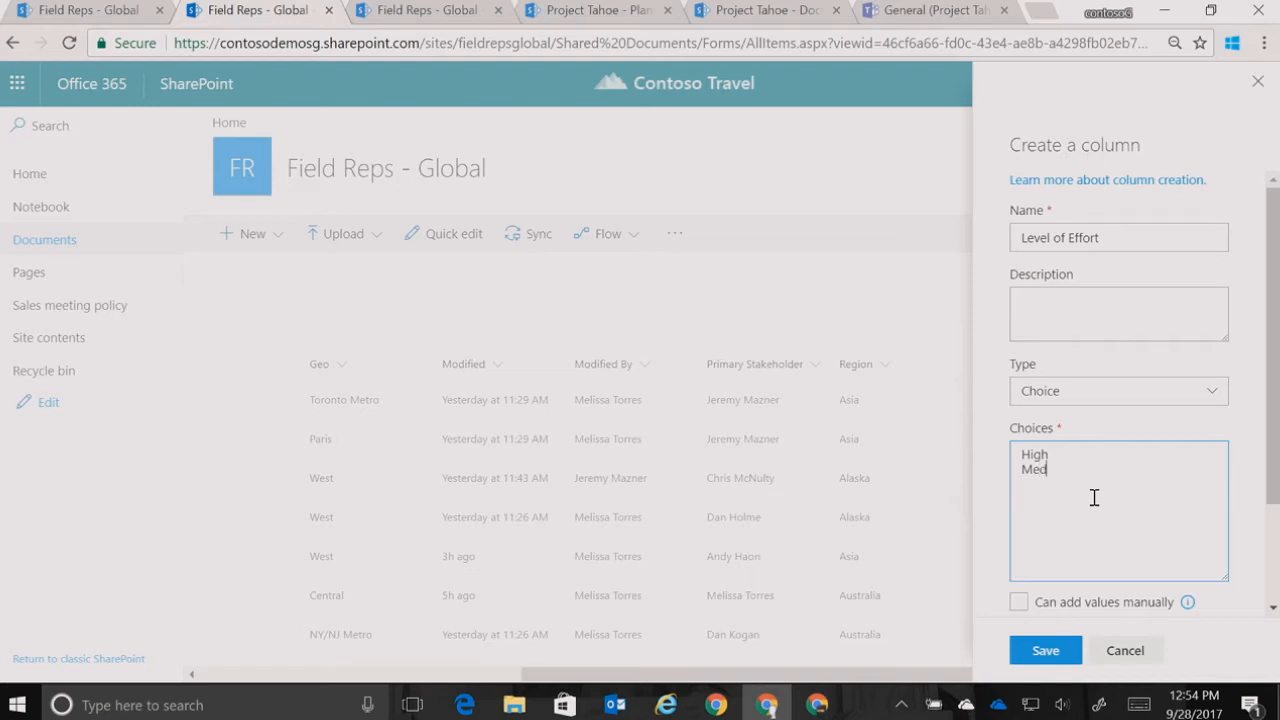
type("w")
Expand the additional settings of the Level of Effort column and save it to the library
scroll(1275, 426, "down", 2)
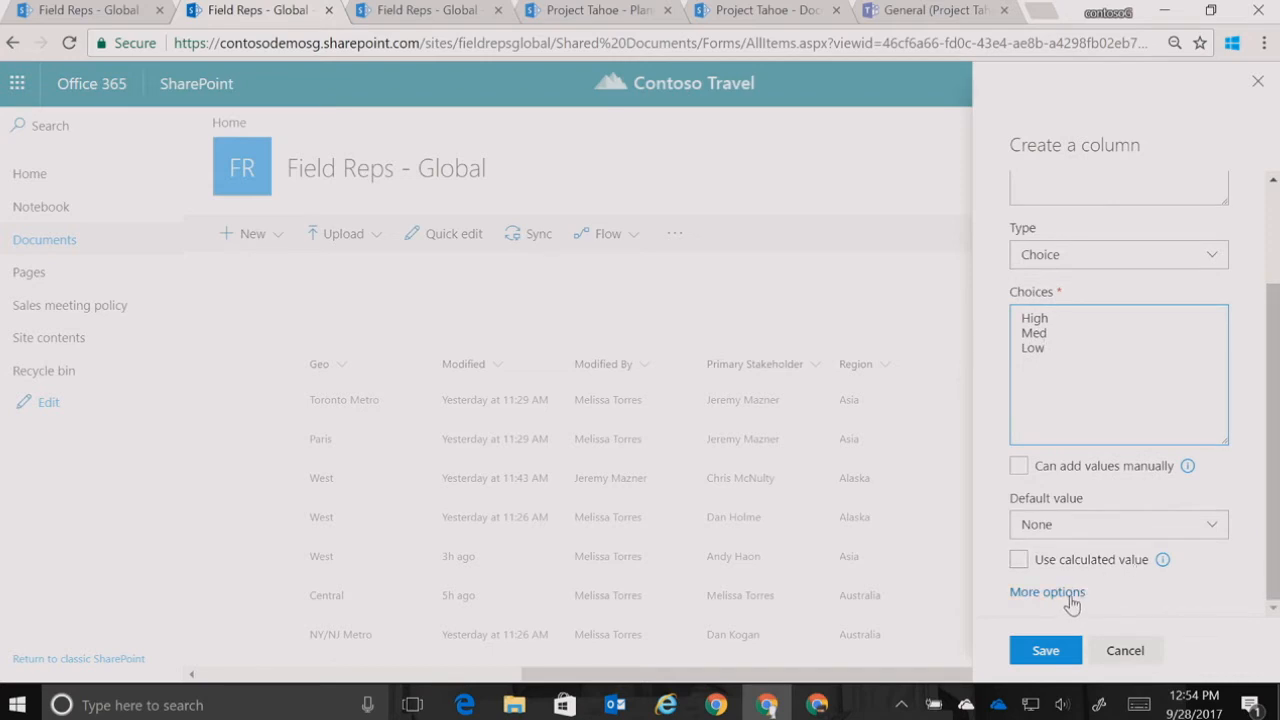
left_click(1071, 598)
left_click_drag(1274, 424, 1278, 278)
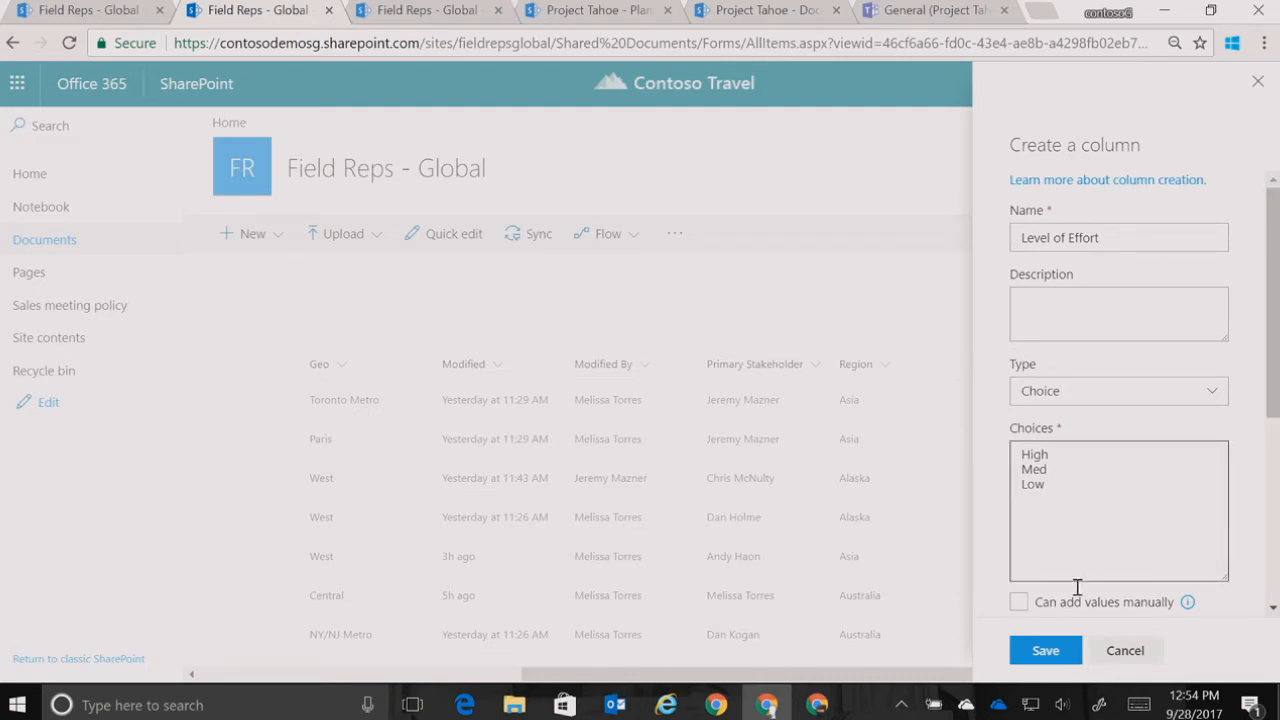
left_click(1045, 651)
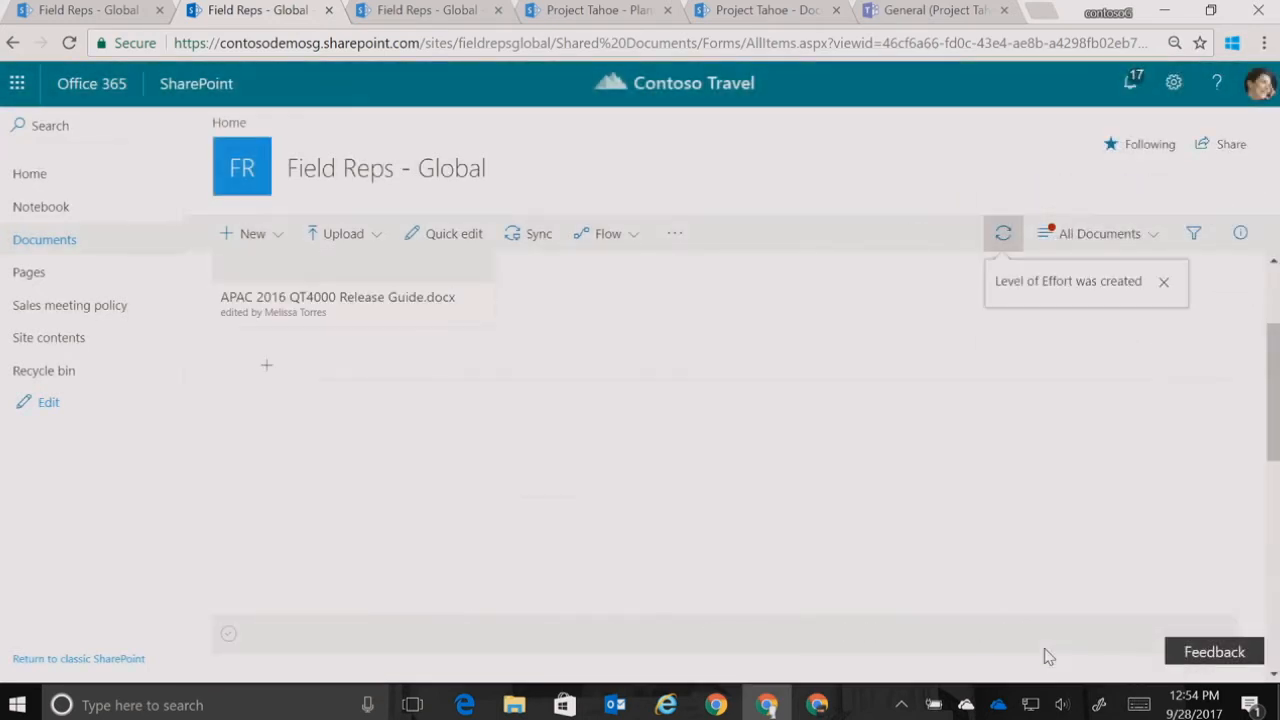
left_click_drag(871, 678, 1255, 668)
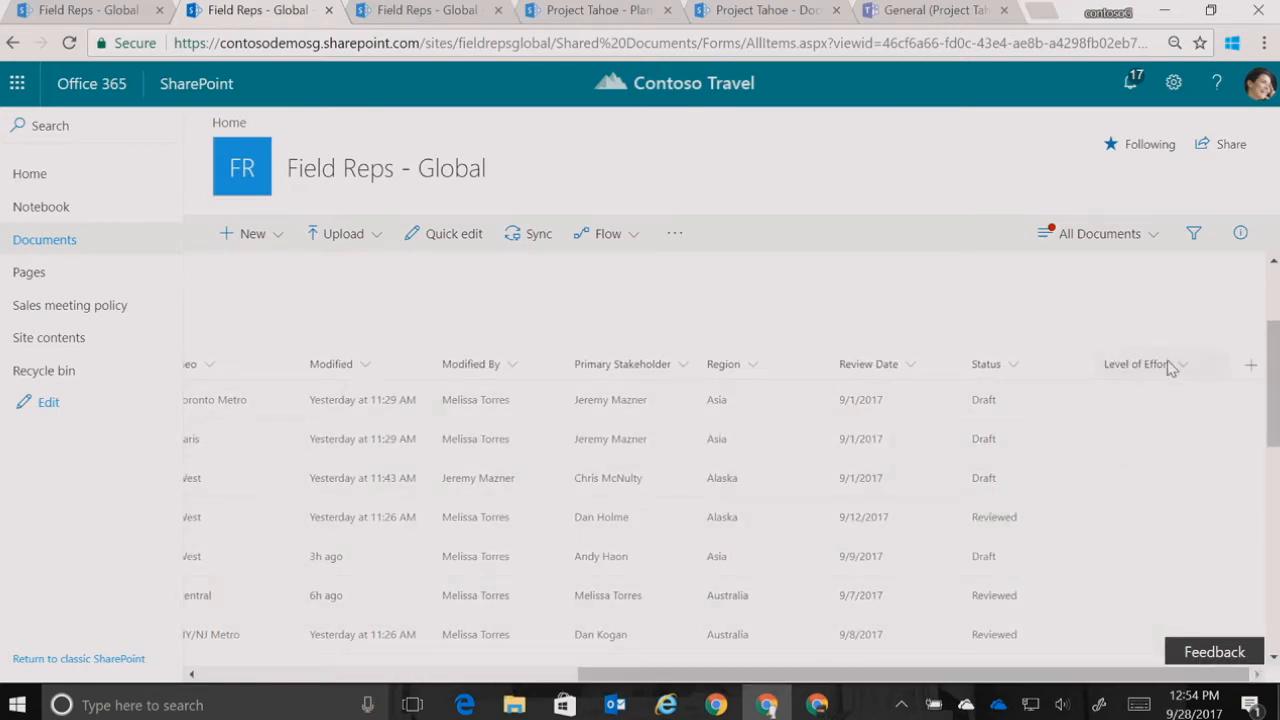
Save the current view of the Documents library
left_click(1147, 240)
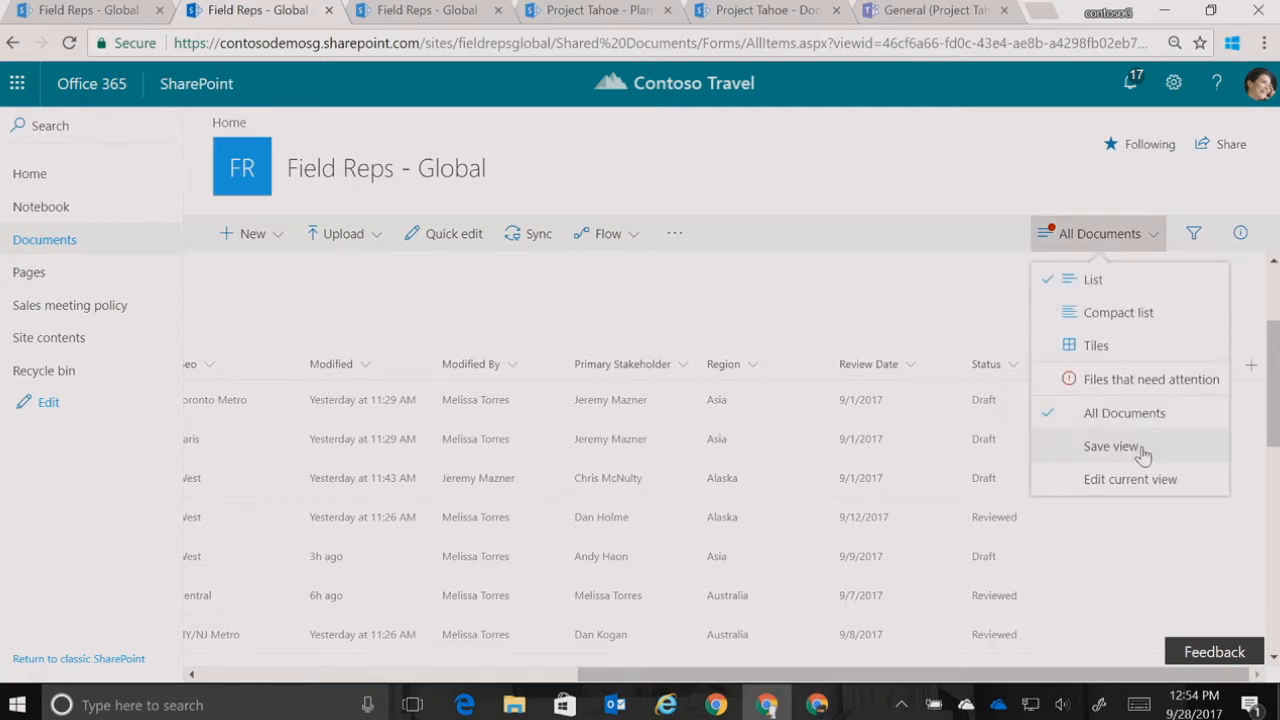
left_click(1110, 446)
left_click(647, 477)
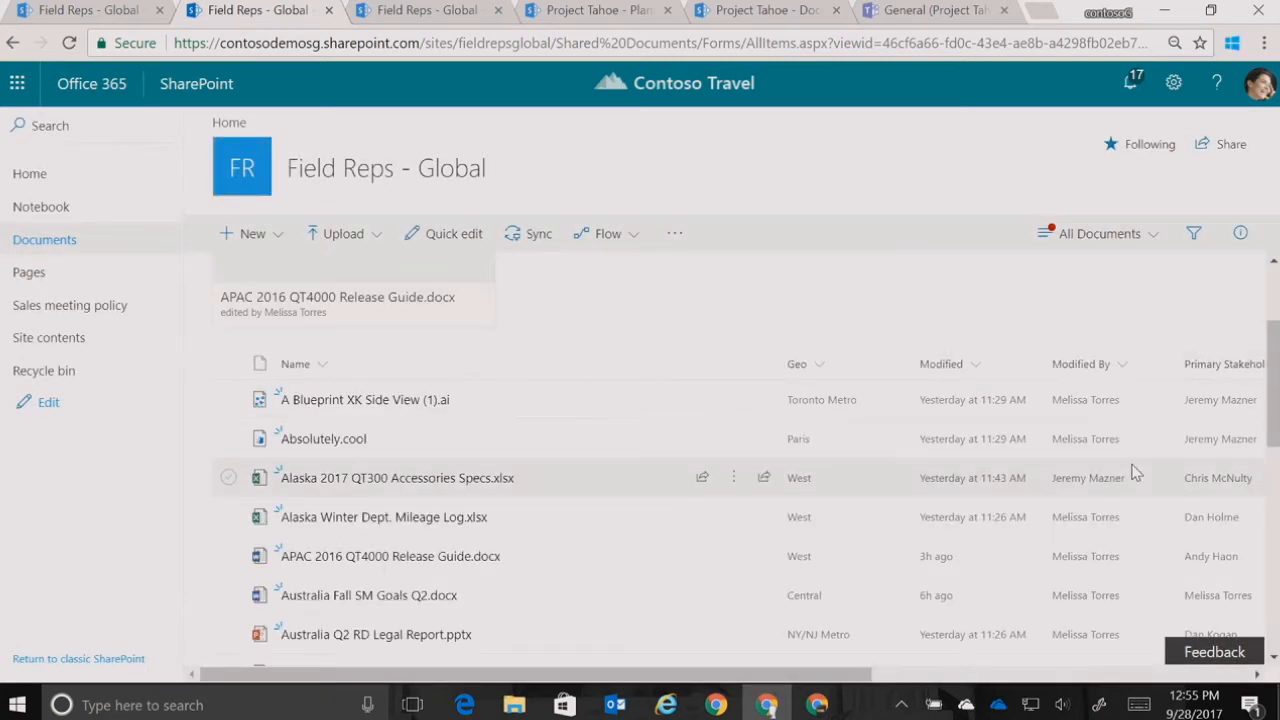
Examine the library's columns across to Level of Effort and the files down to the end of the list, including those missing required info
left_click_drag(743, 675, 1160, 677)
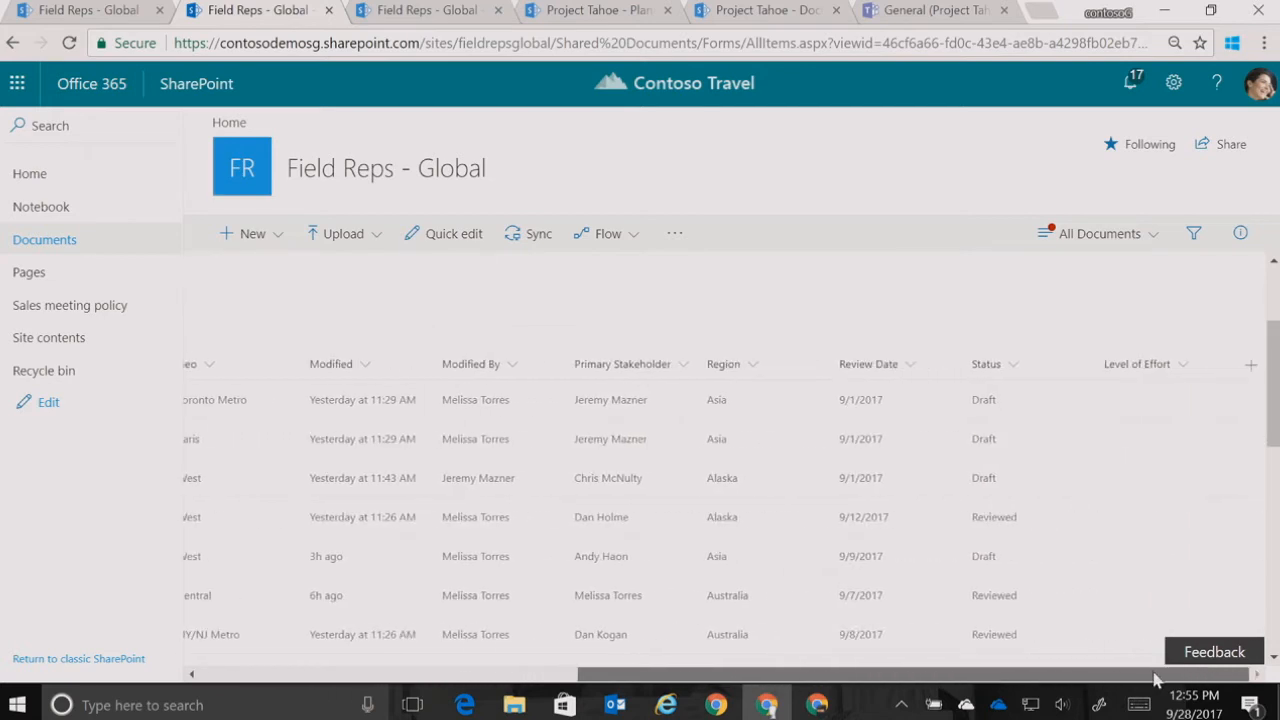
scroll(1274, 399, "down", 1)
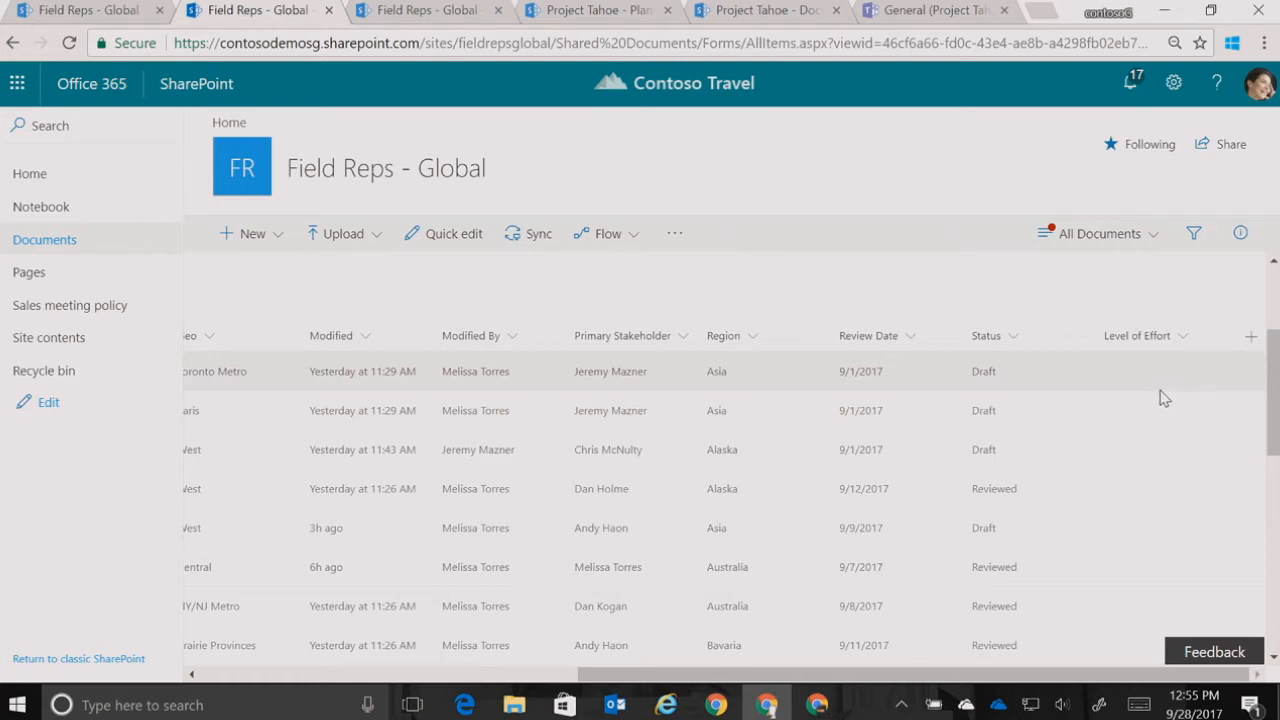
left_click_drag(982, 677, 518, 718)
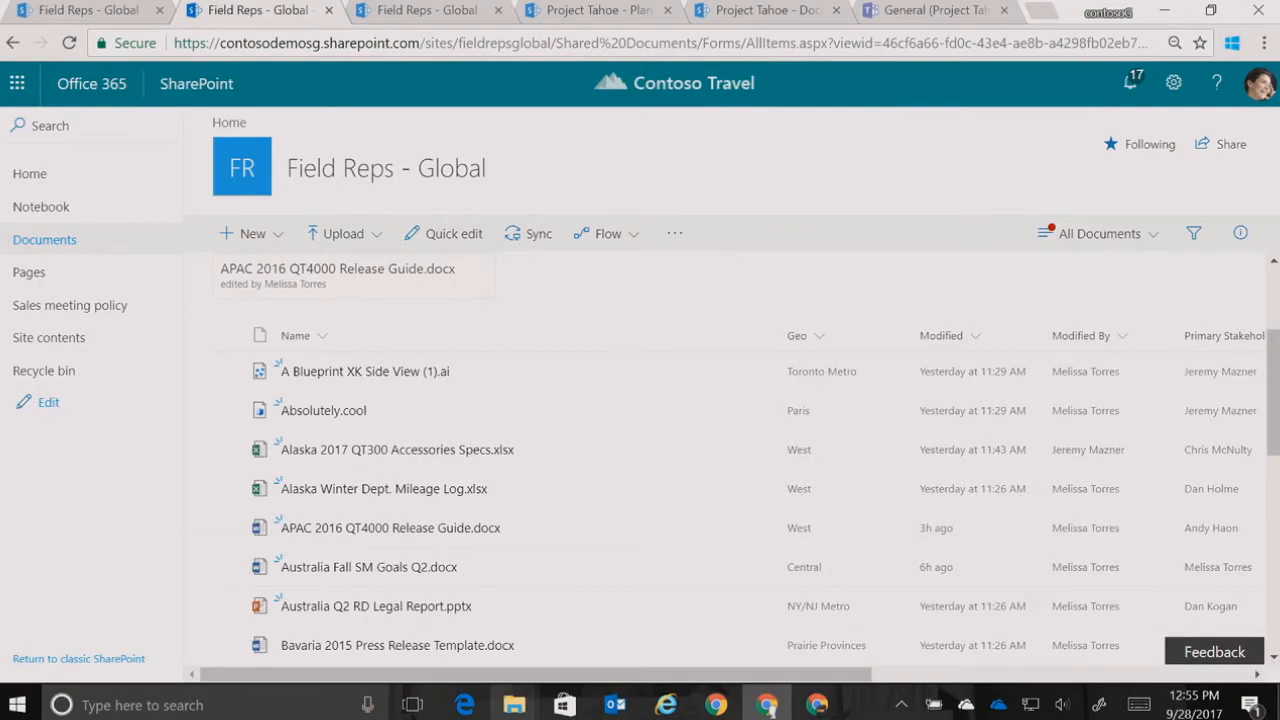
mouse_move(516, 712)
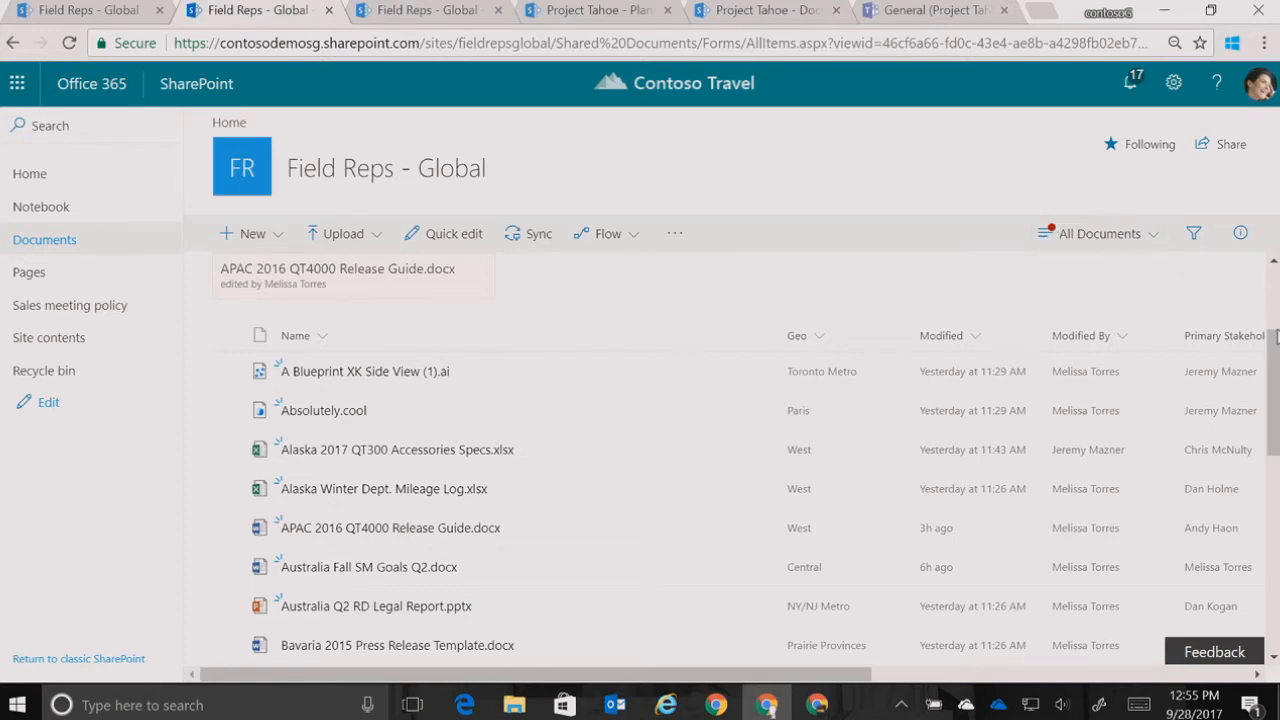
scroll(1275, 340, "down", 3)
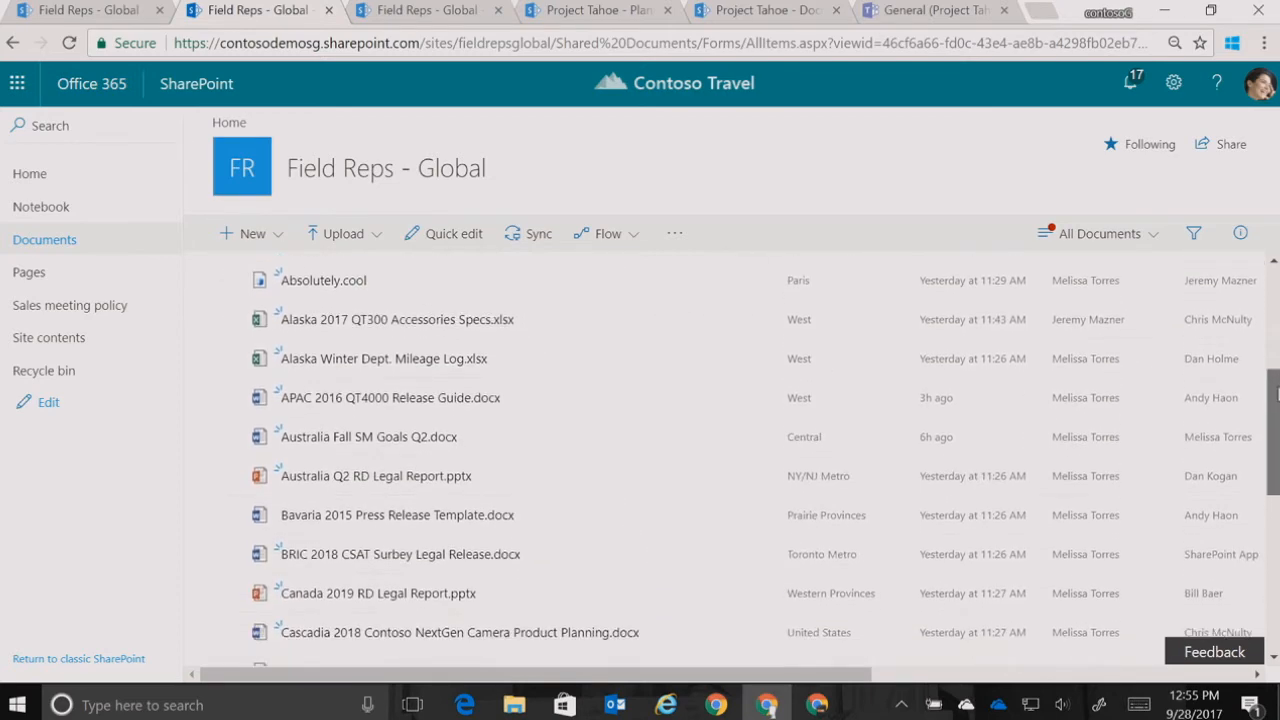
scroll(744, 460, "down", 4)
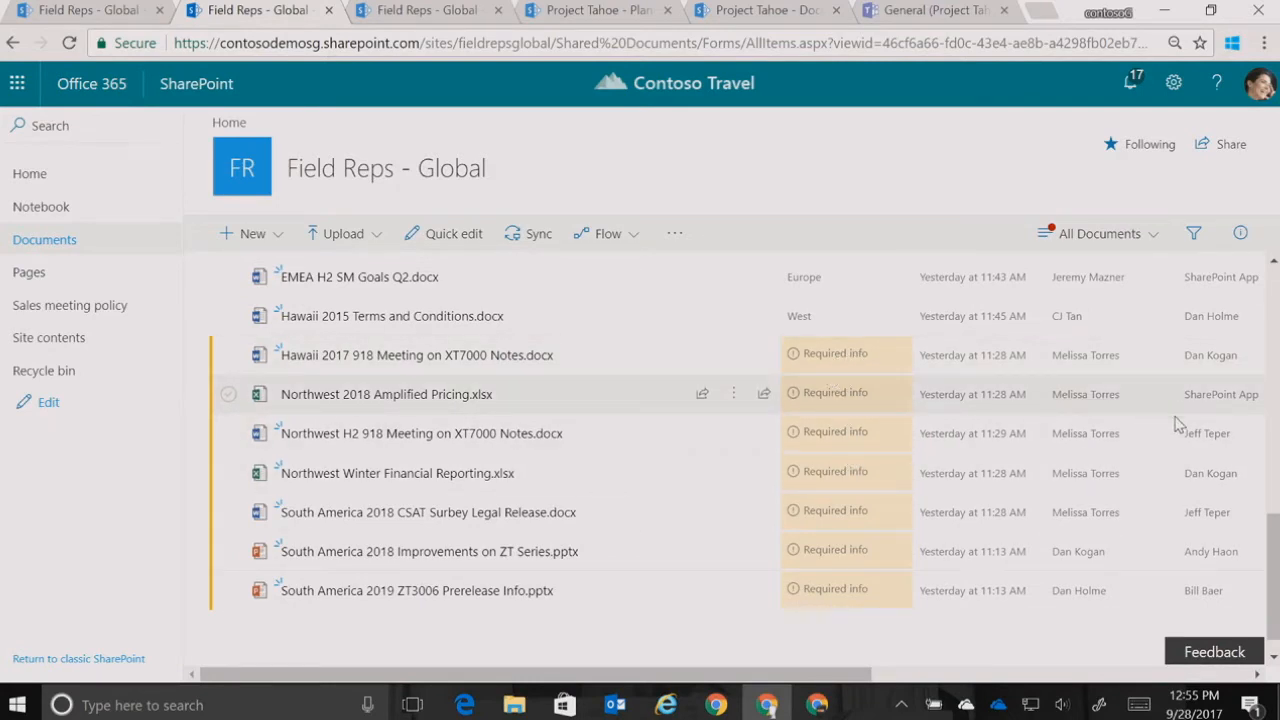
mouse_move(1272, 540)
left_mouse_down()
mouse_move(1268, 328)
mouse_move(1270, 541)
left_mouse_up()
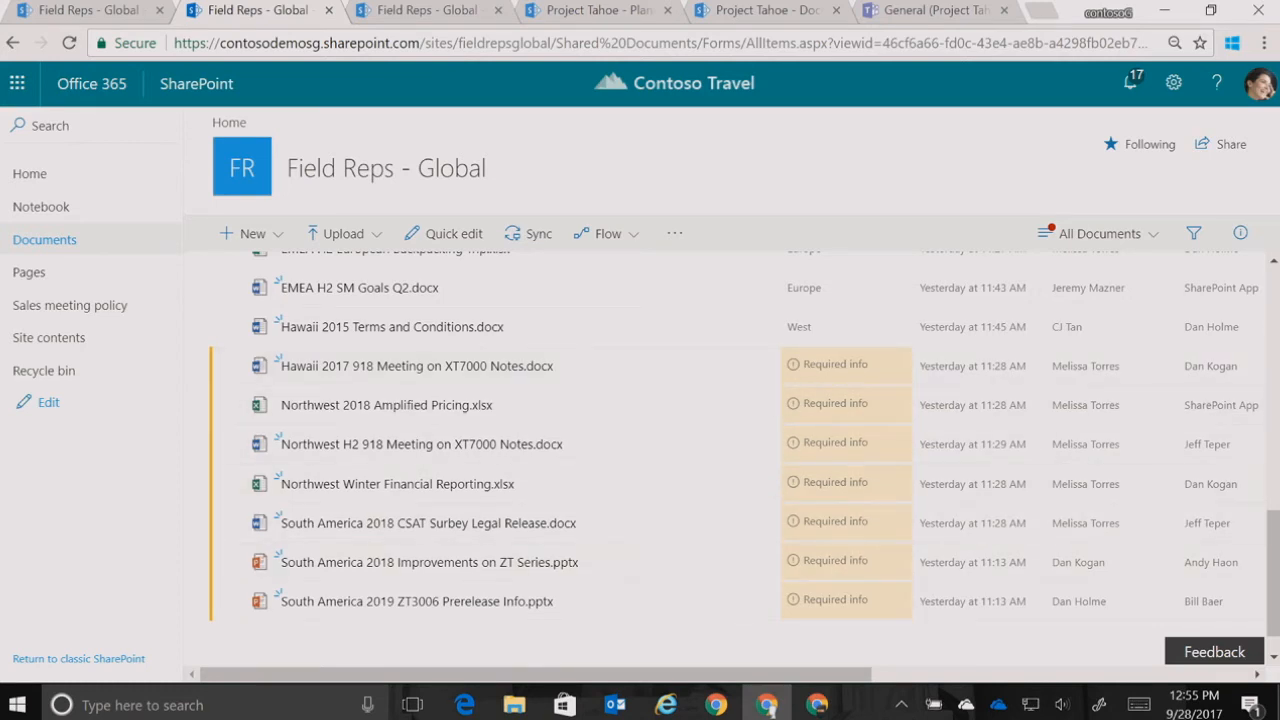
Switch the Documents library to the Files that need attention view and look through its missing info
left_click_drag(1277, 540, 1277, 300)
left_click(1138, 242)
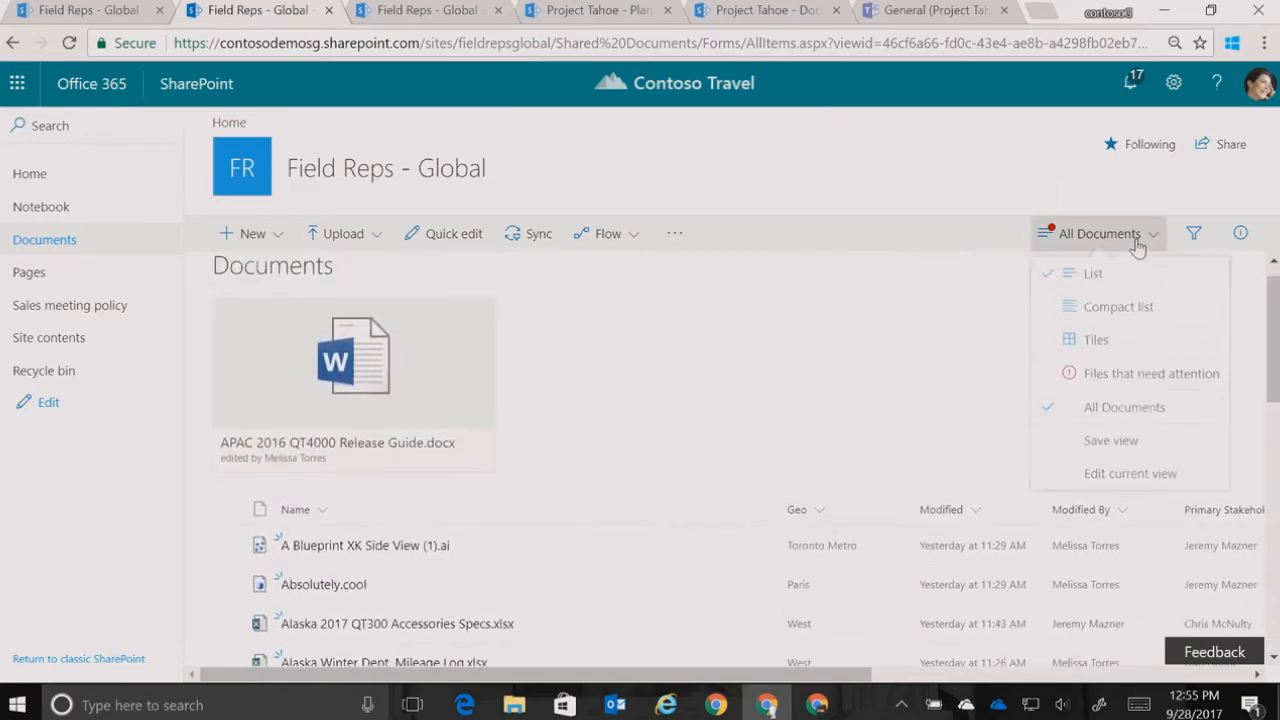
left_click(1138, 379)
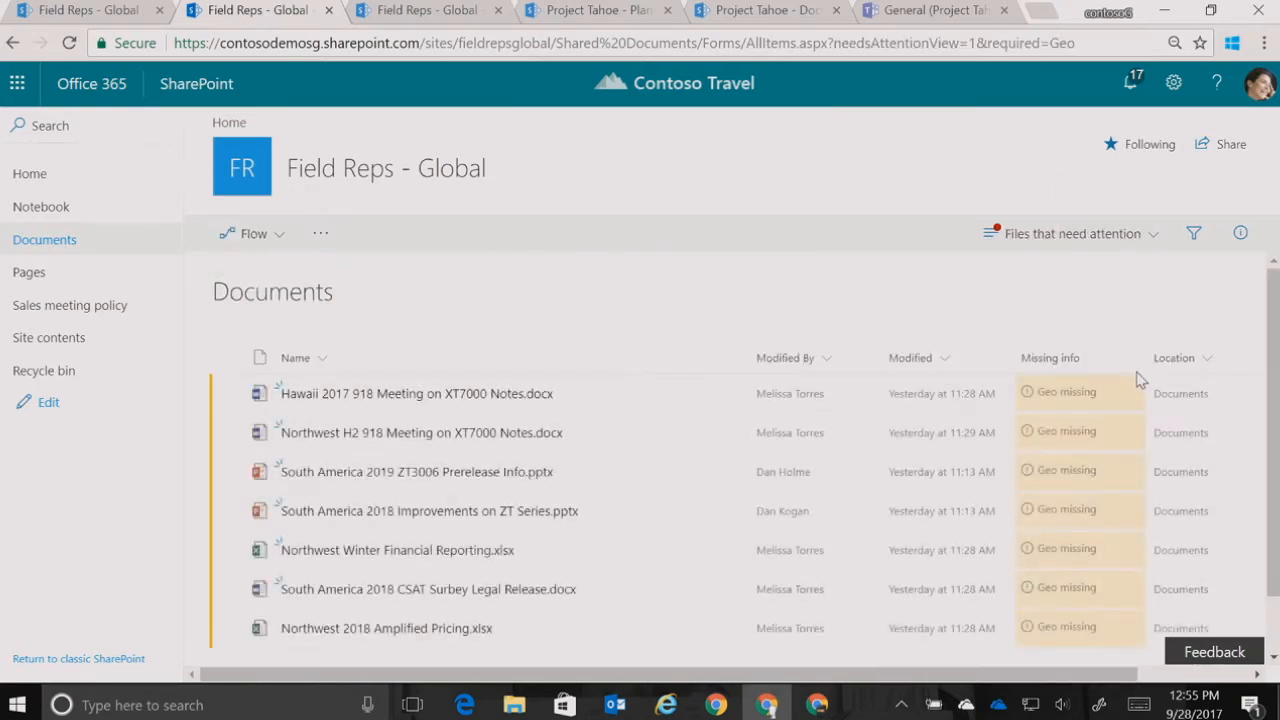
scroll(1275, 412, "down", 1)
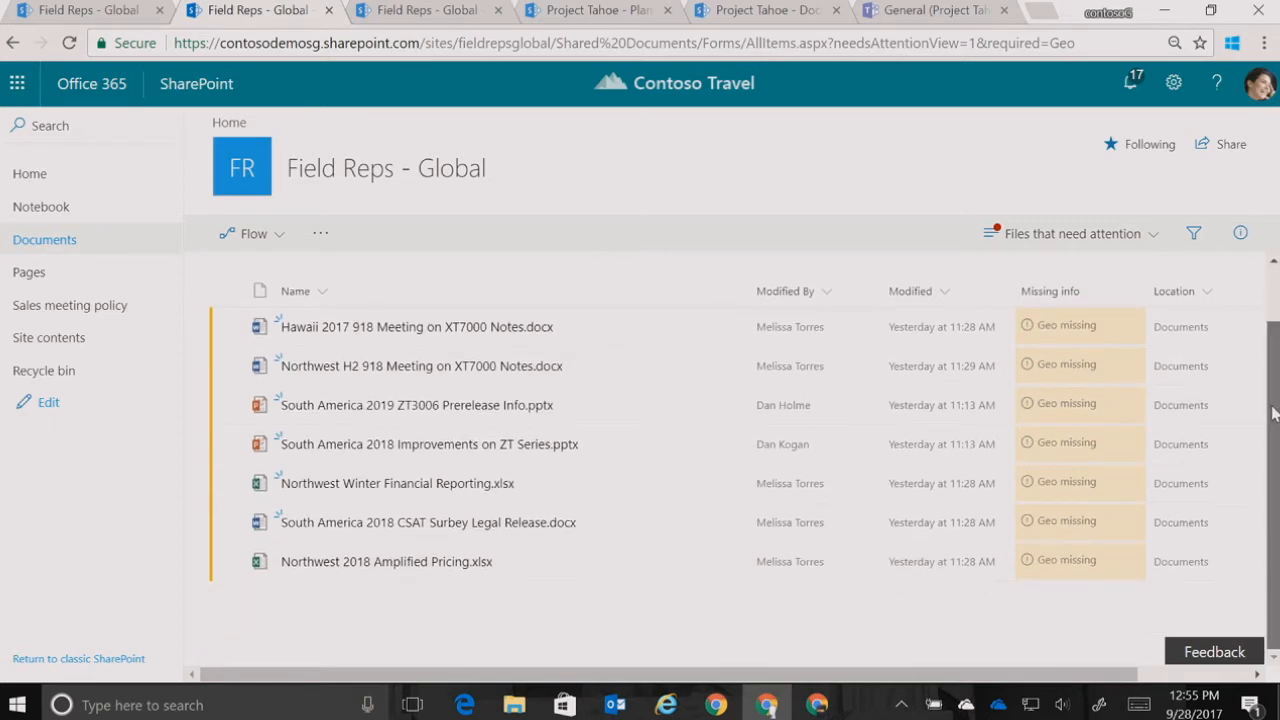
left_click_drag(1274, 401, 1274, 385)
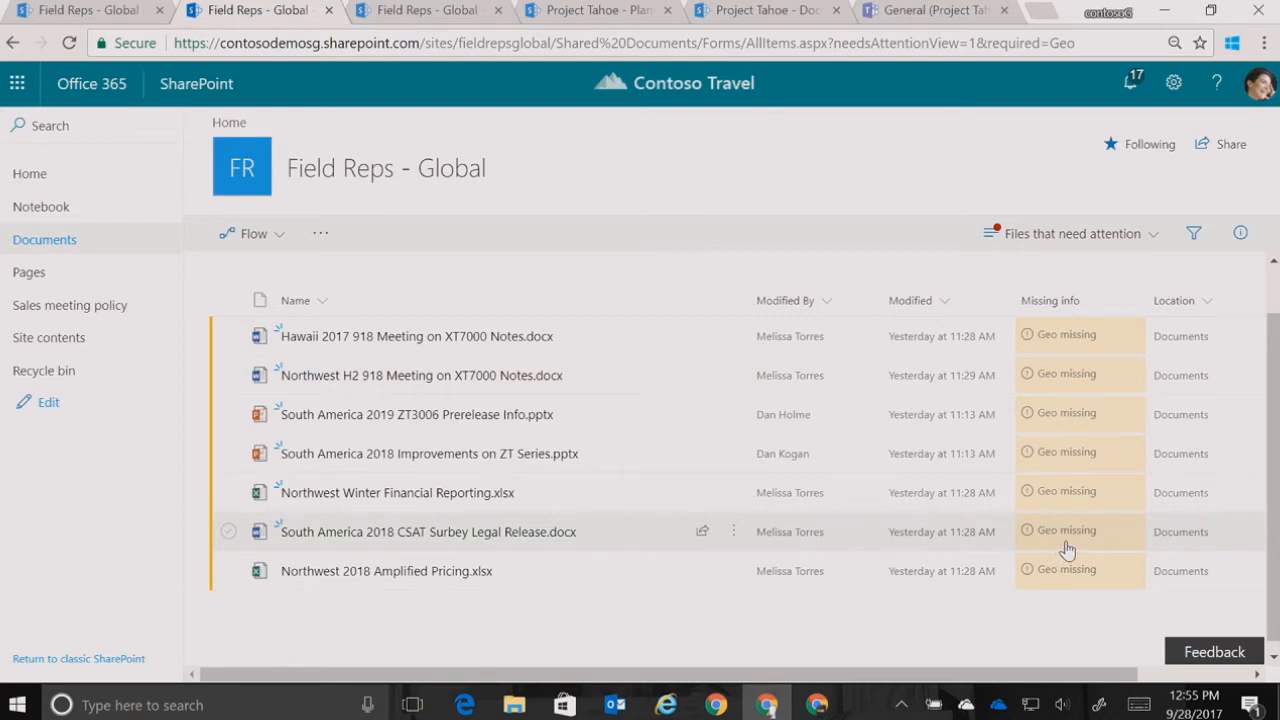
Return the library to the All Documents view and open the filters pane
left_click(1148, 233)
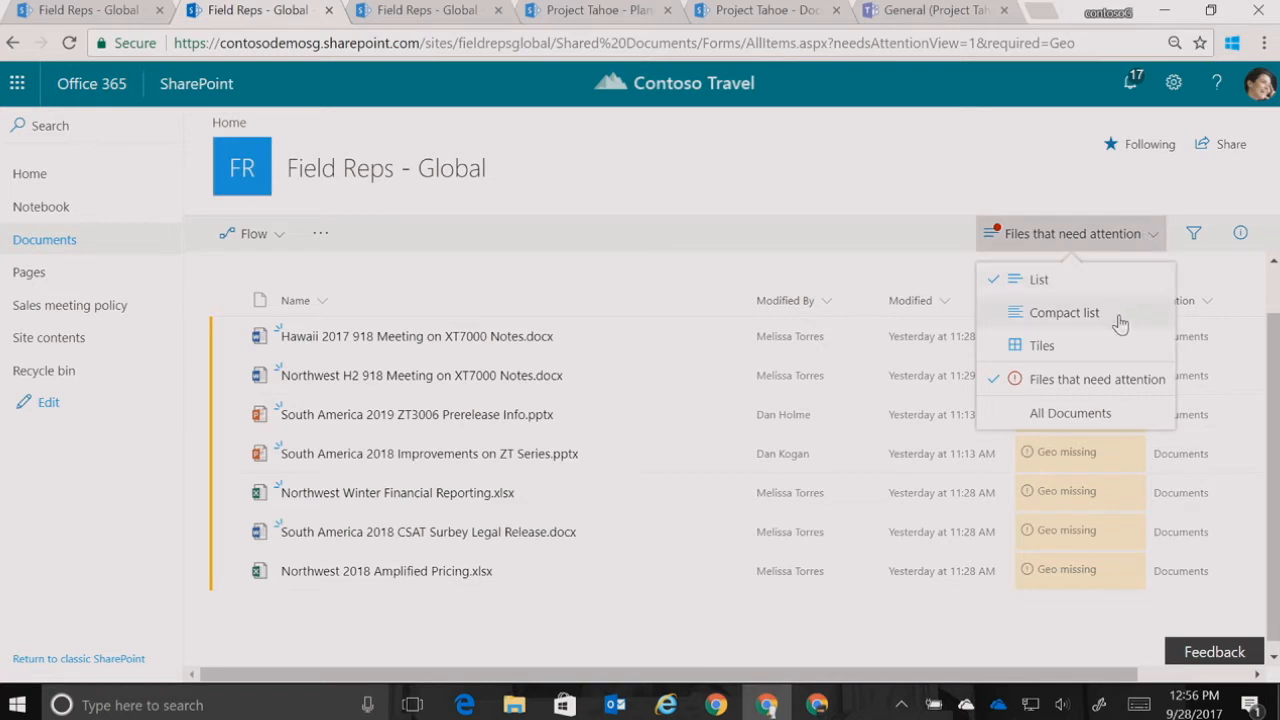
left_click(1106, 414)
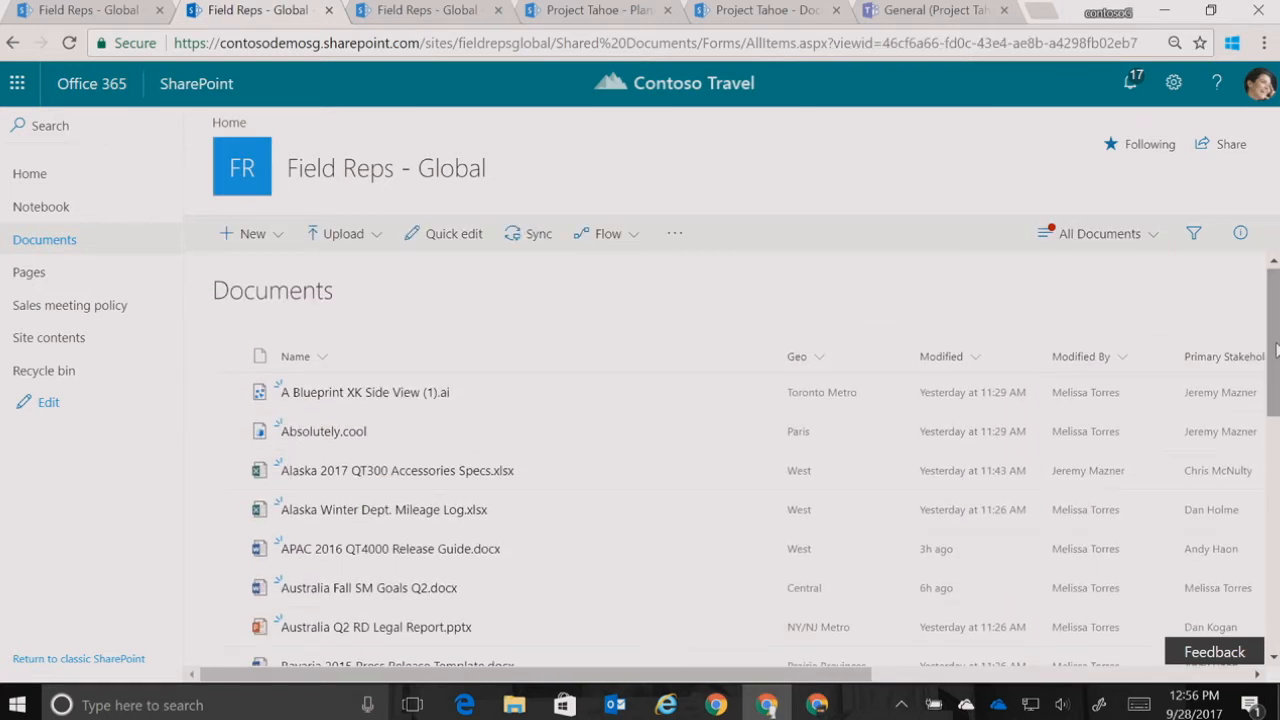
left_click(1192, 236)
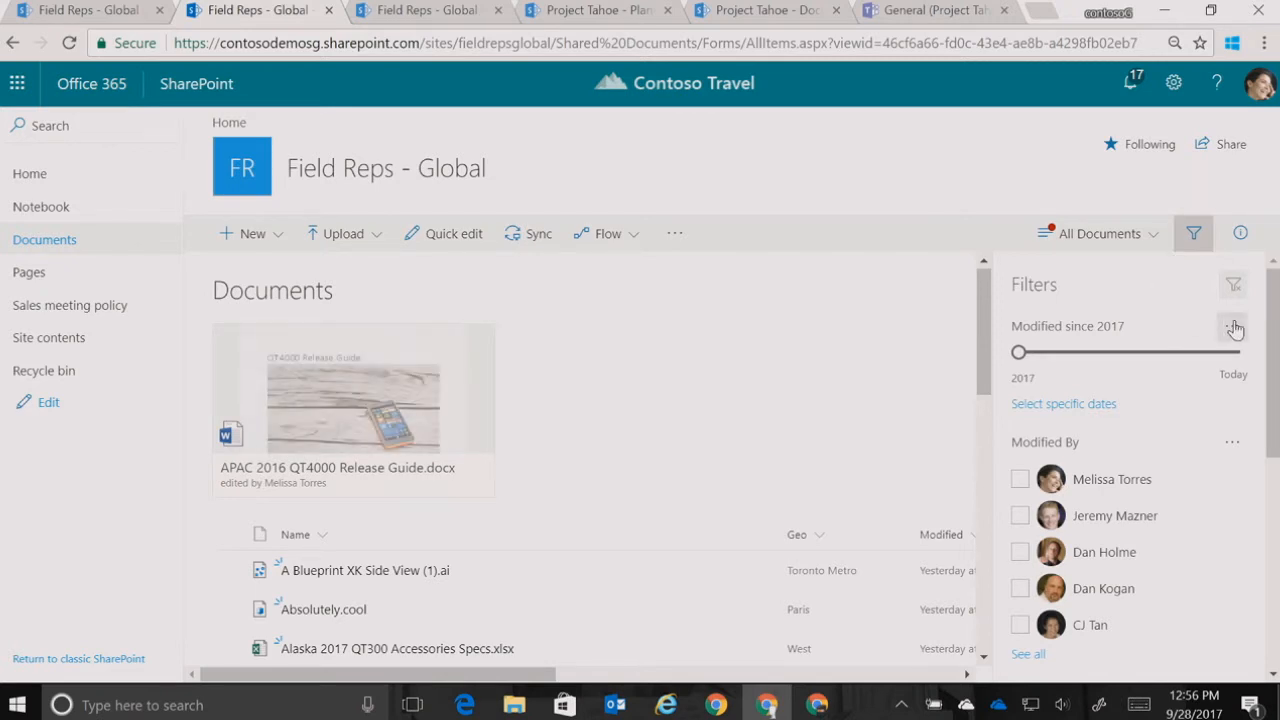
mouse_move(1275, 318)
left_mouse_down()
mouse_move(1275, 333)
mouse_move(1276, 318)
left_mouse_up()
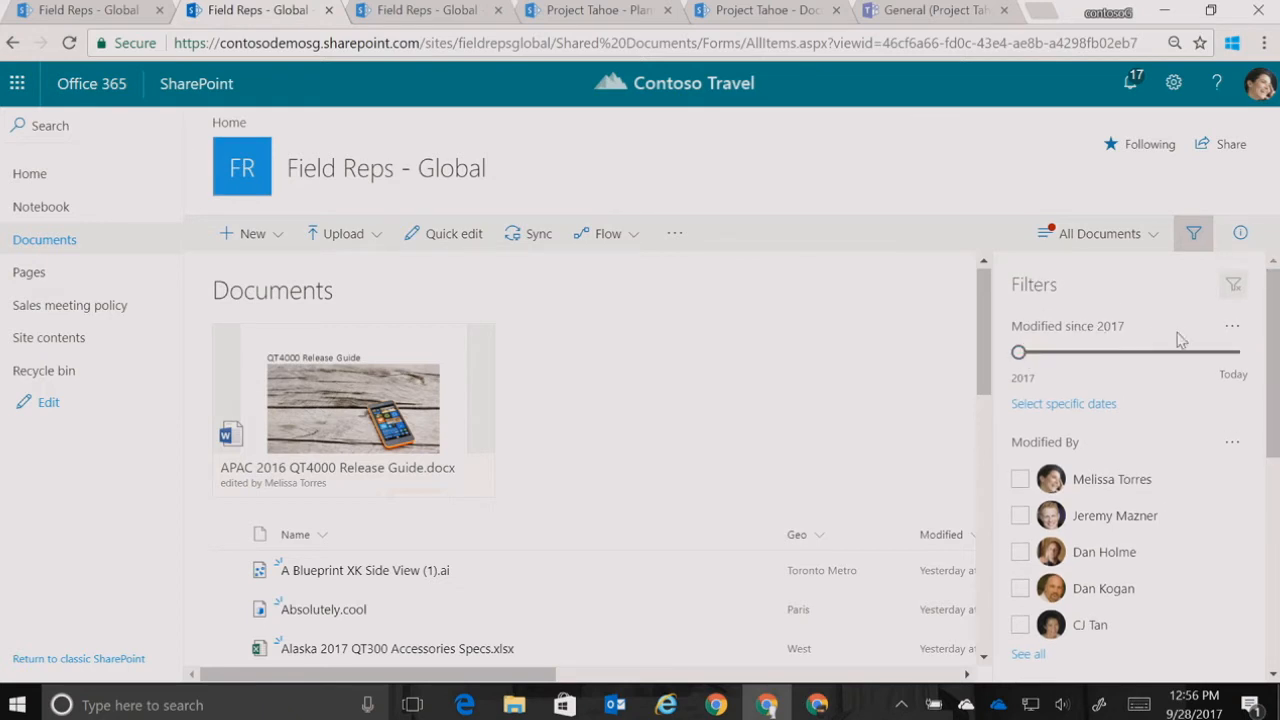
left_click_drag(1268, 330, 1274, 295)
Pin the Geo column to the filters pane
scroll(980, 400, "down", 2)
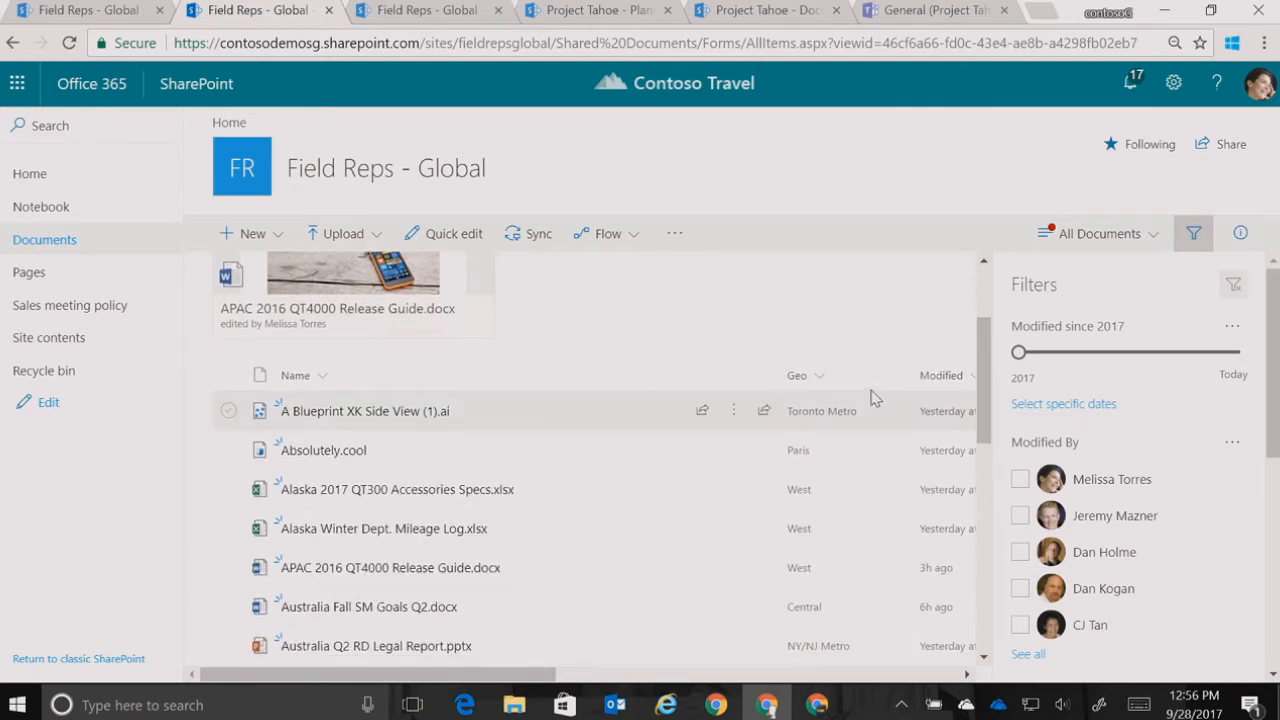
left_click(818, 378)
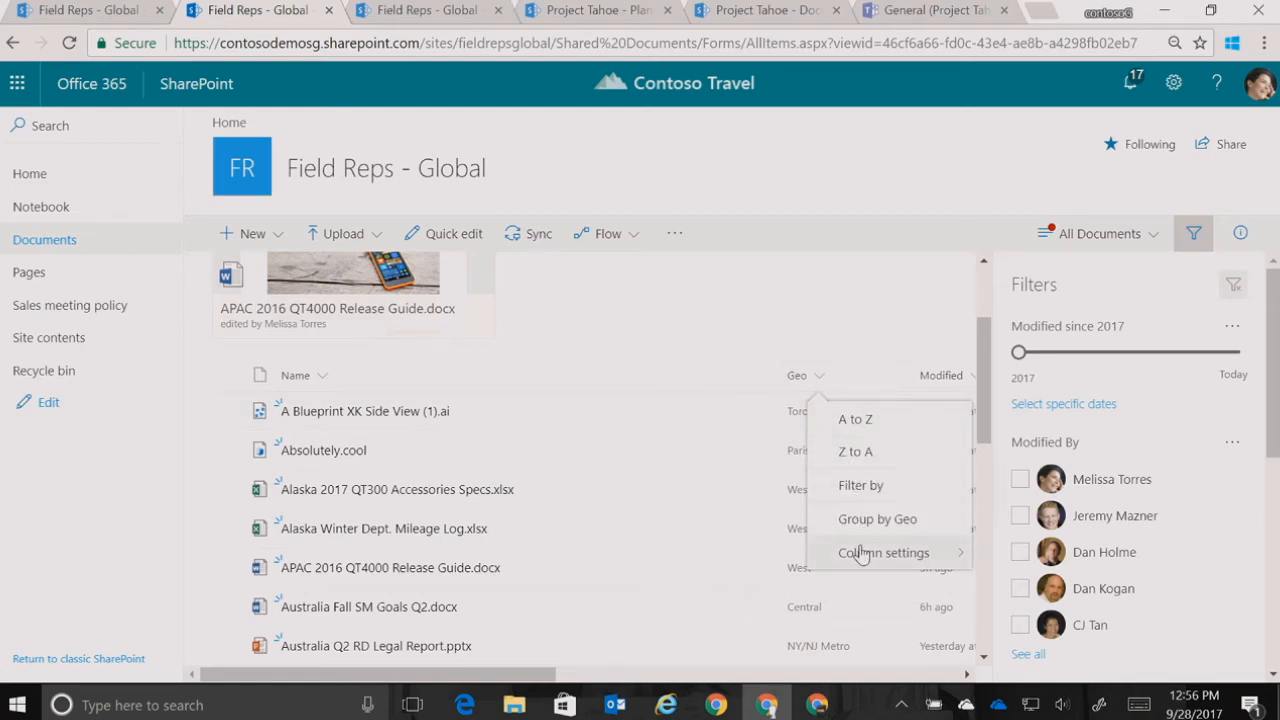
mouse_move(857, 551)
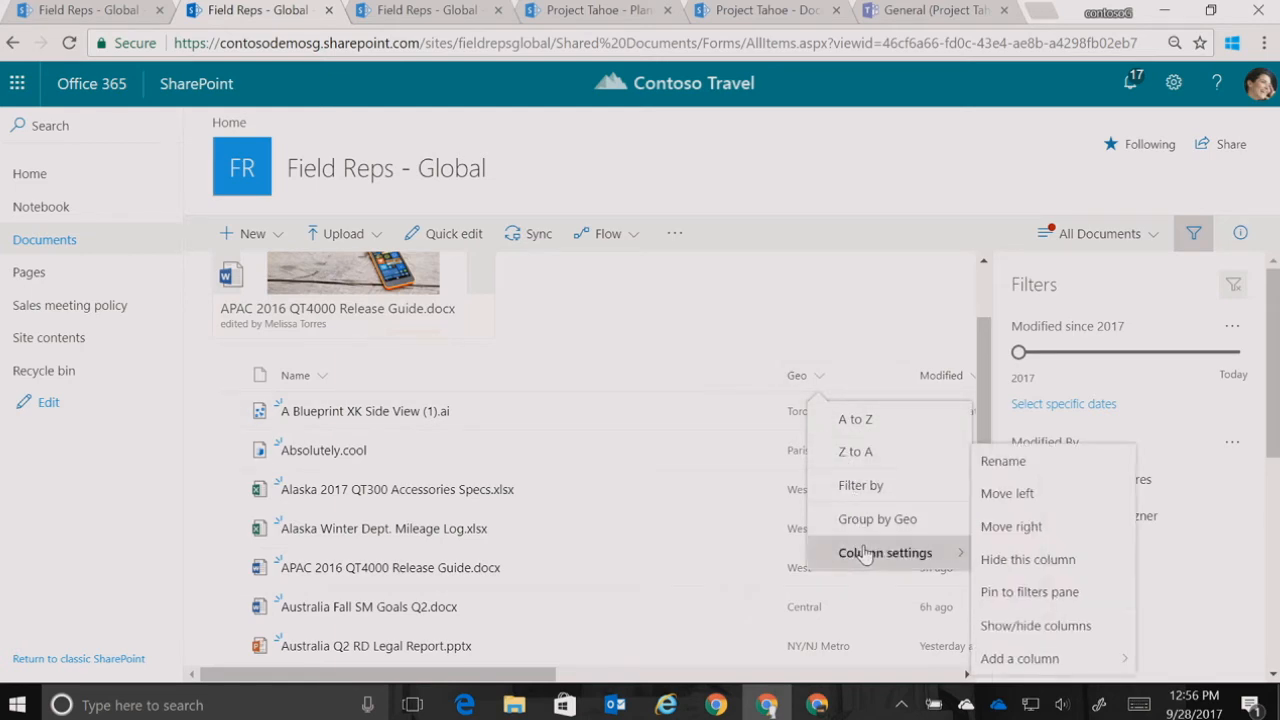
left_click(1018, 597)
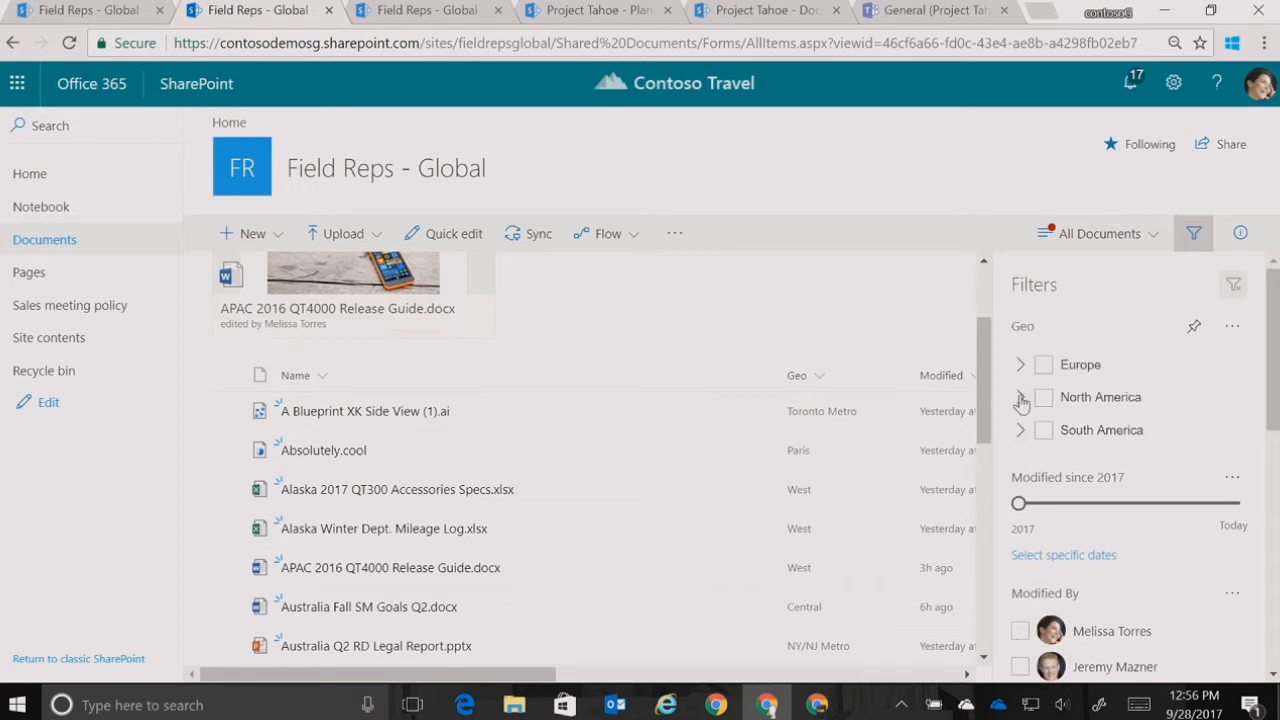
Filter the documents by Geo to Europe and North America, including their sub-regions, and close the filters pane
left_click(1020, 365)
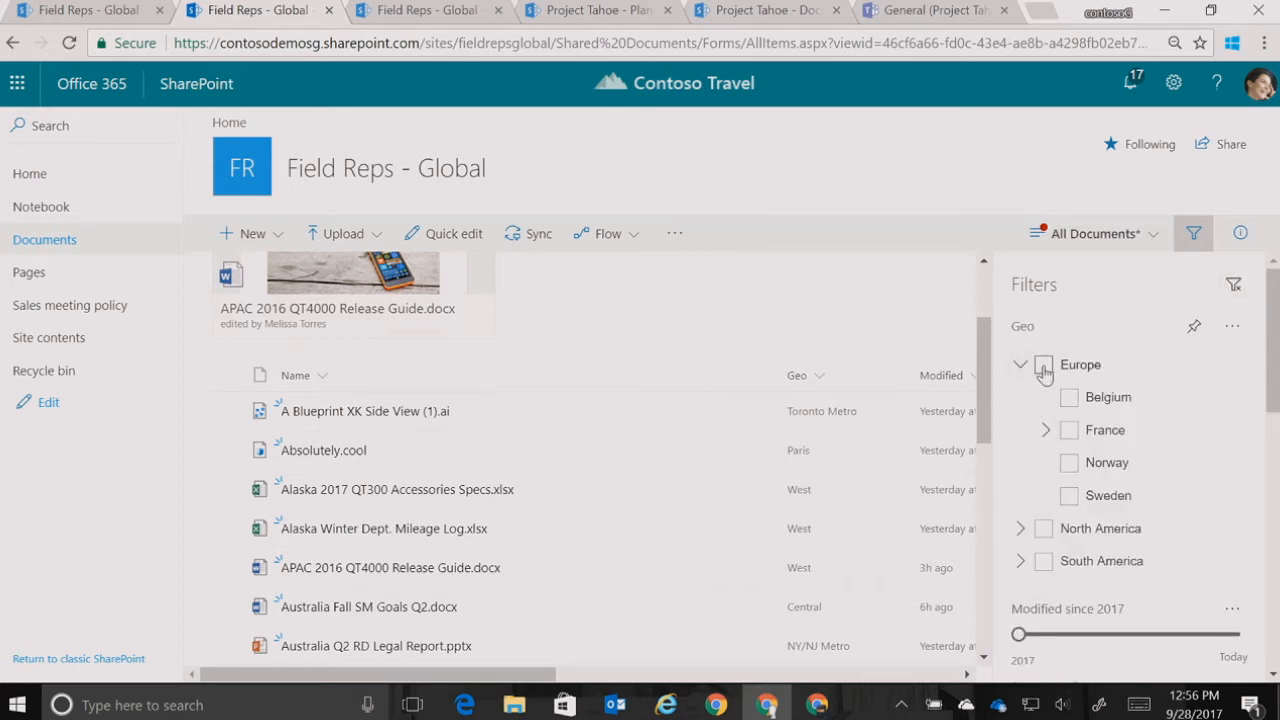
left_click(1044, 364)
left_click_drag(1272, 343, 1272, 373)
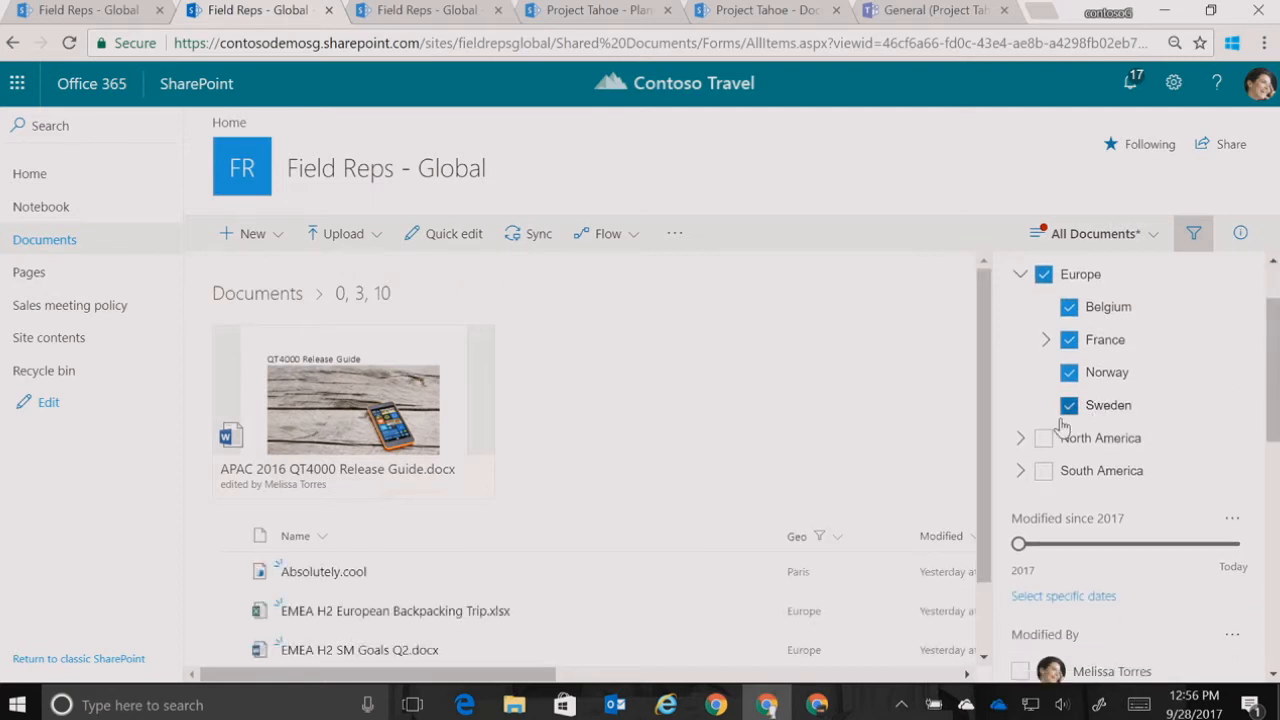
left_click(1021, 440)
left_click(1045, 442)
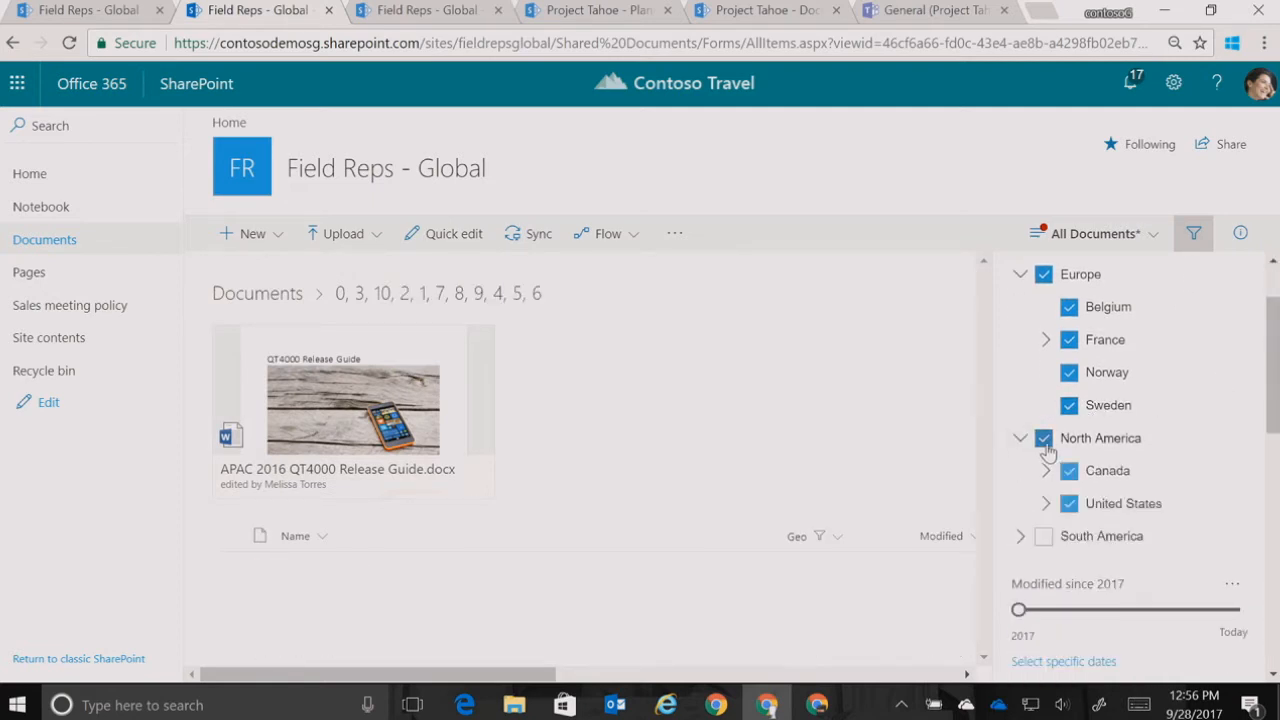
left_click_drag(1268, 397, 1266, 423)
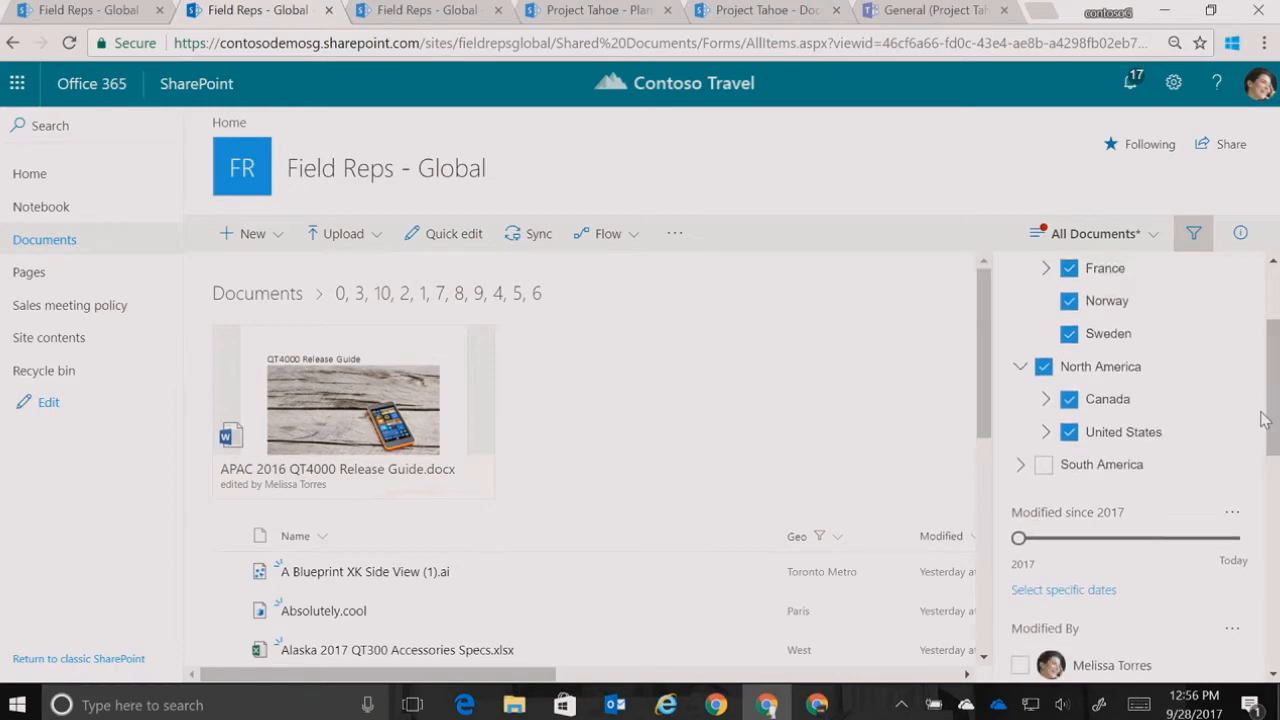
left_click_drag(985, 350, 980, 304)
left_click(1192, 247)
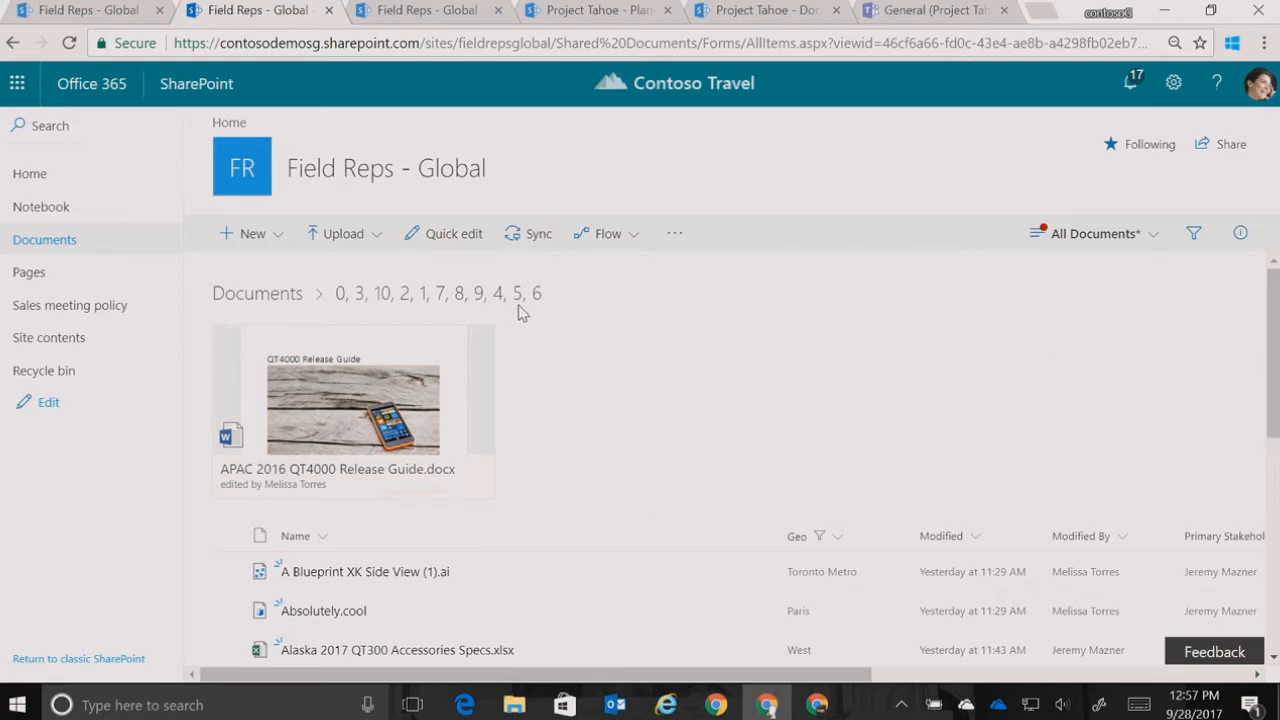
Create a new Site Page from the Site Pages library and title it "Ignite attendees are awesome"
left_click(422, 10)
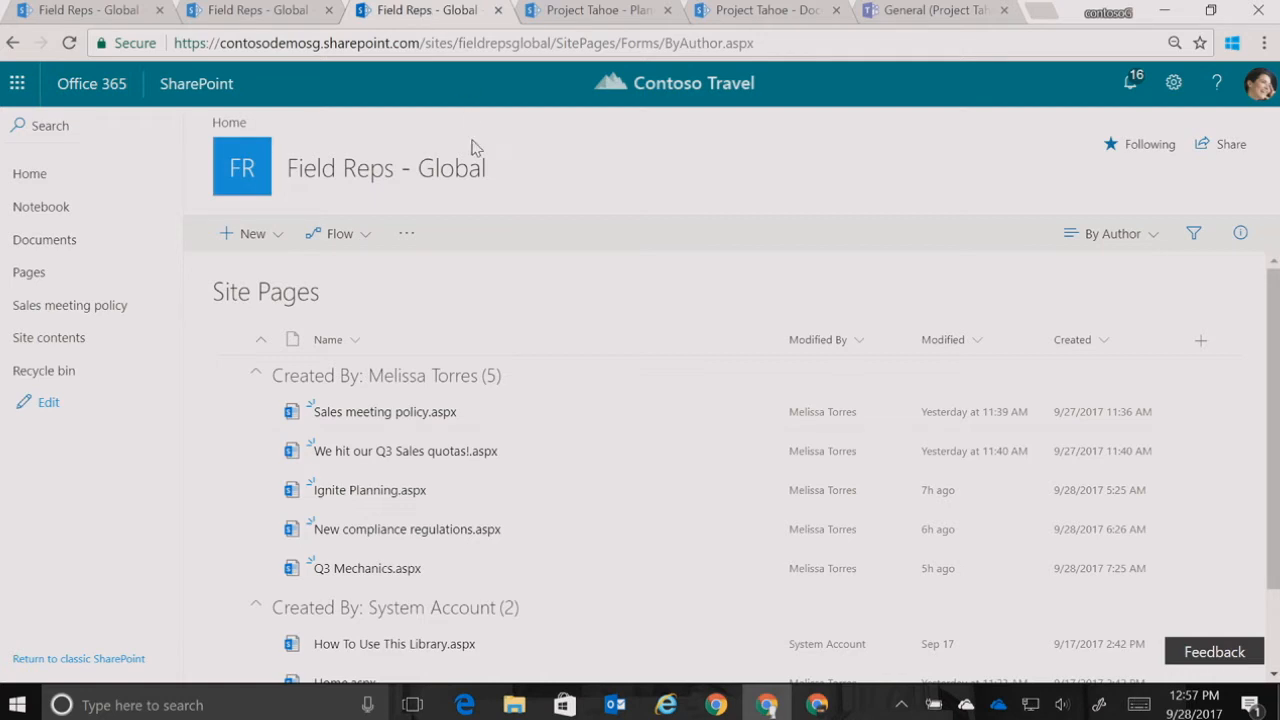
left_click(246, 238)
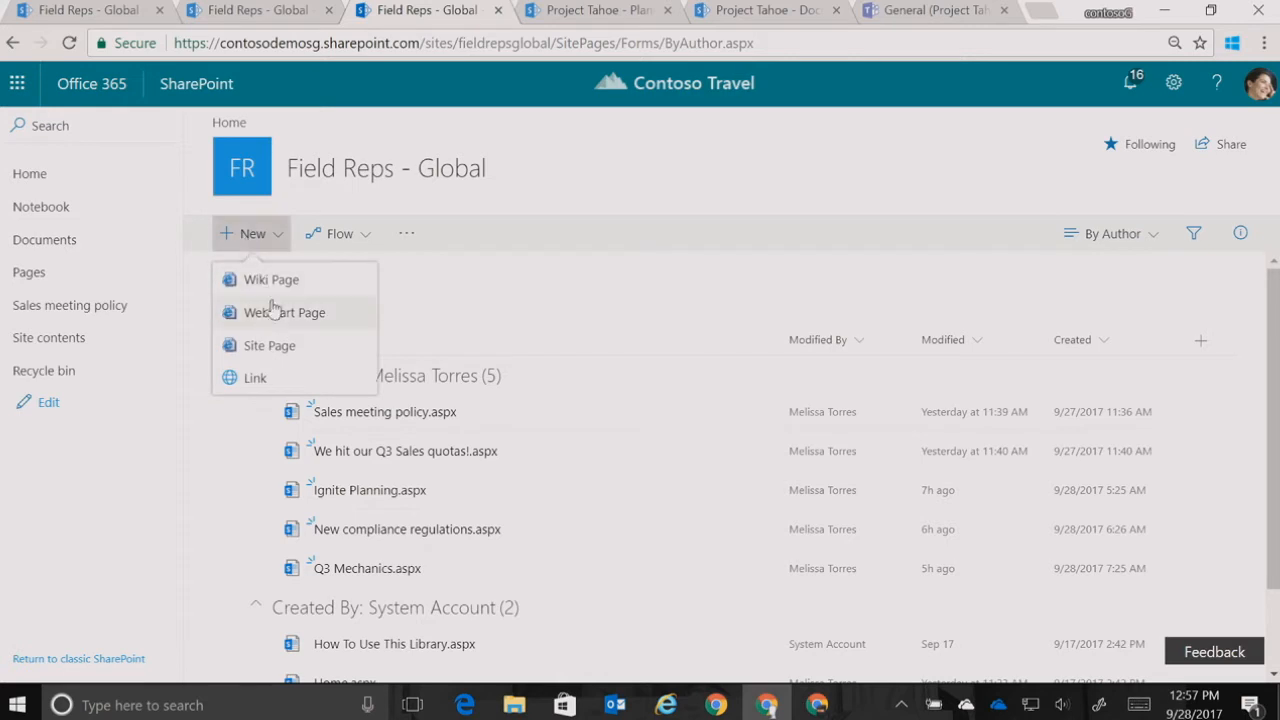
left_click(272, 345)
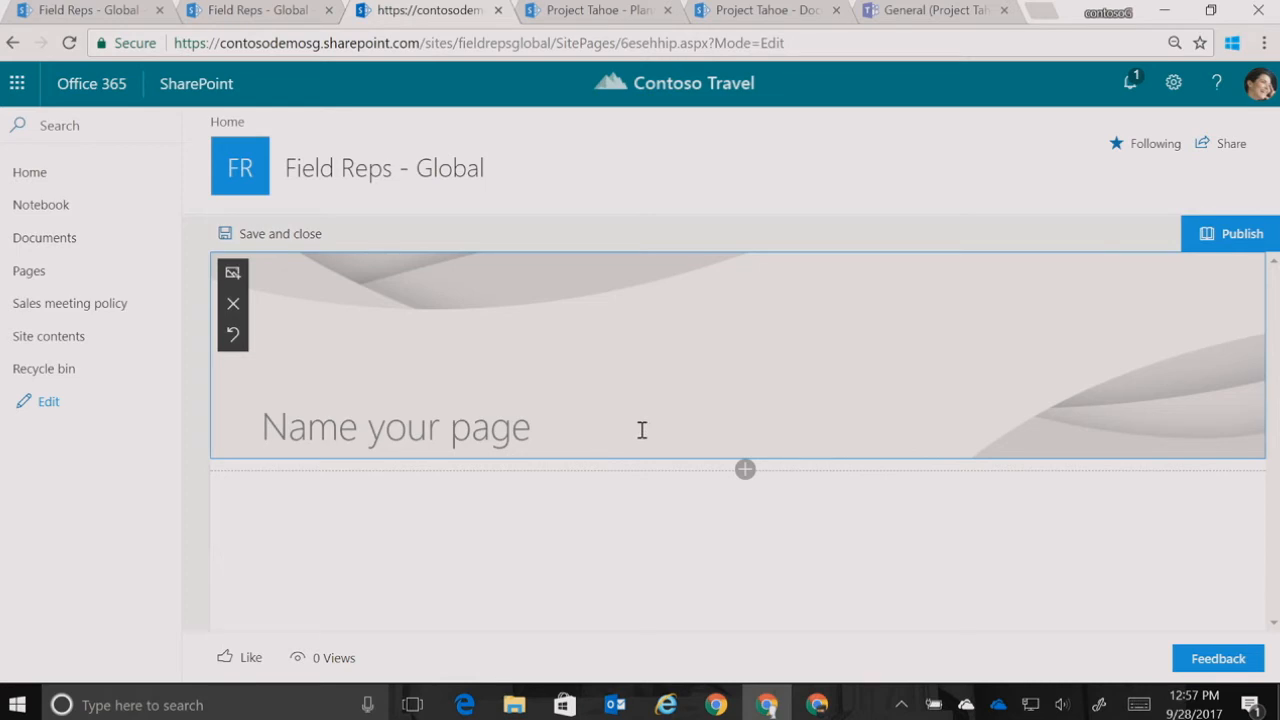
type("Ignite ")
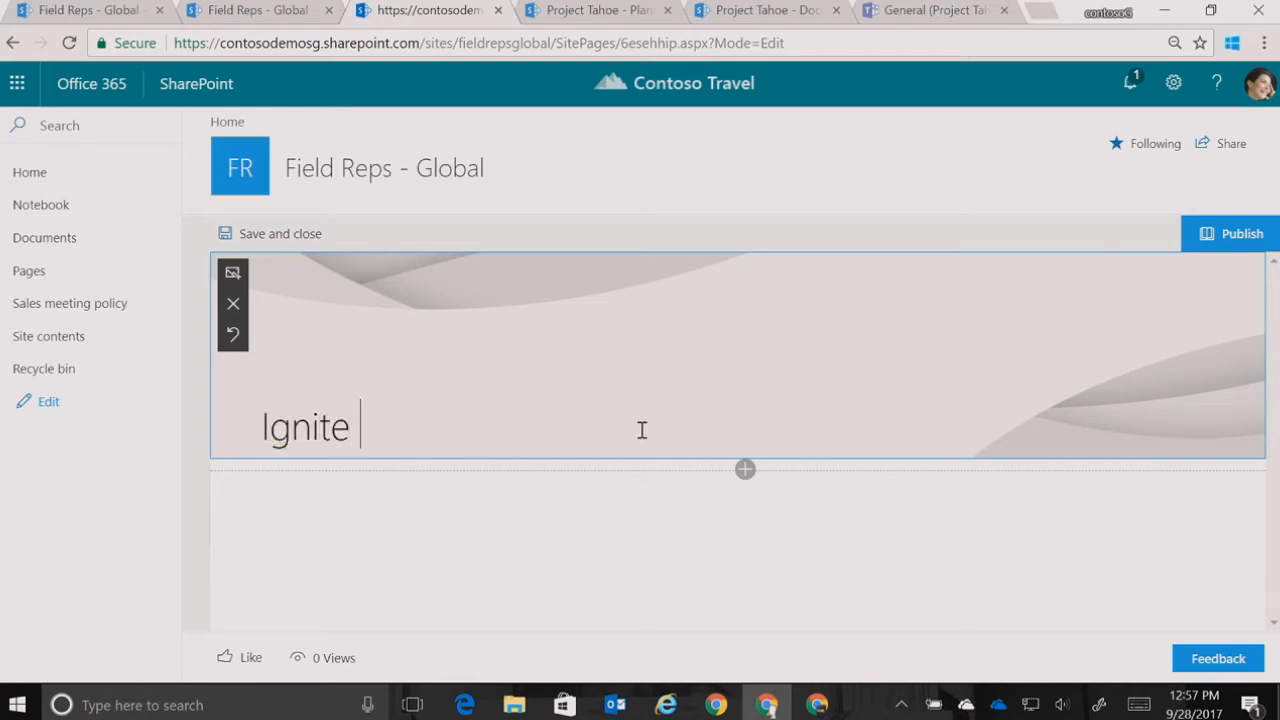
type("atten")
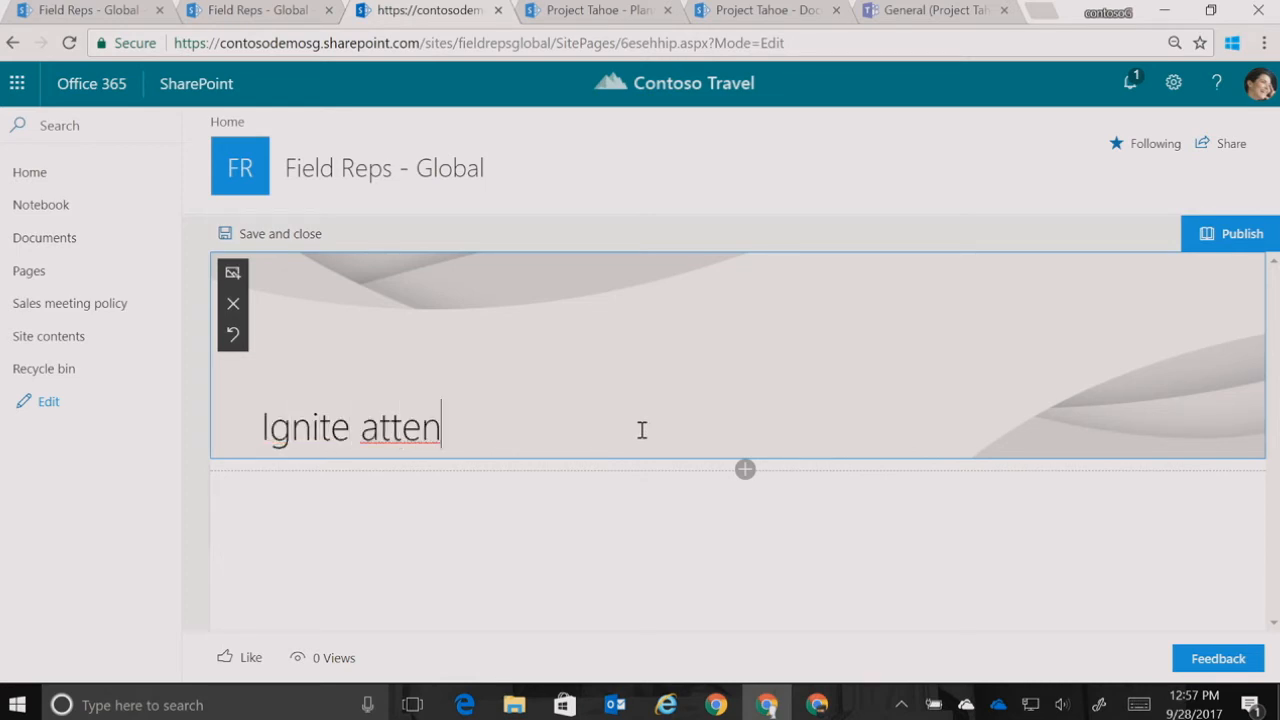
type("dees are awesome")
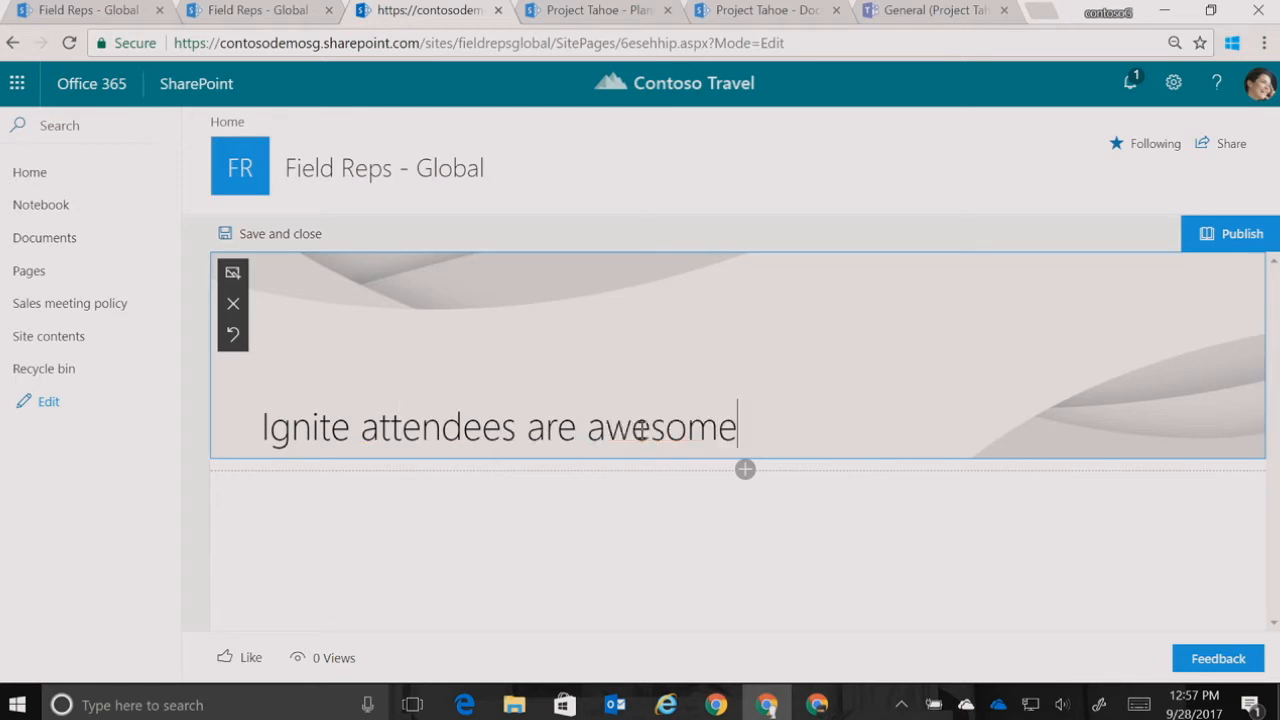
Upload capture4.jpg from Pictures as the page's banner image and reposition it so the whole paddleboarder shows above the title
left_click(232, 274)
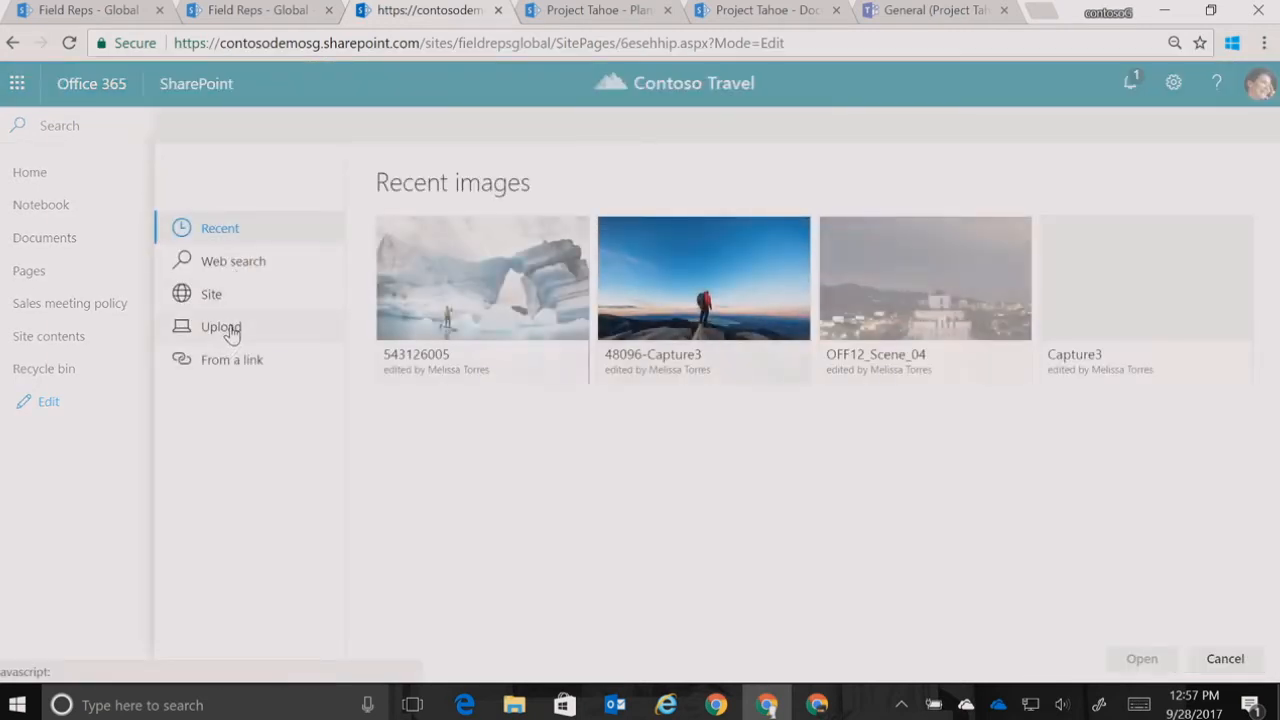
left_click(232, 330)
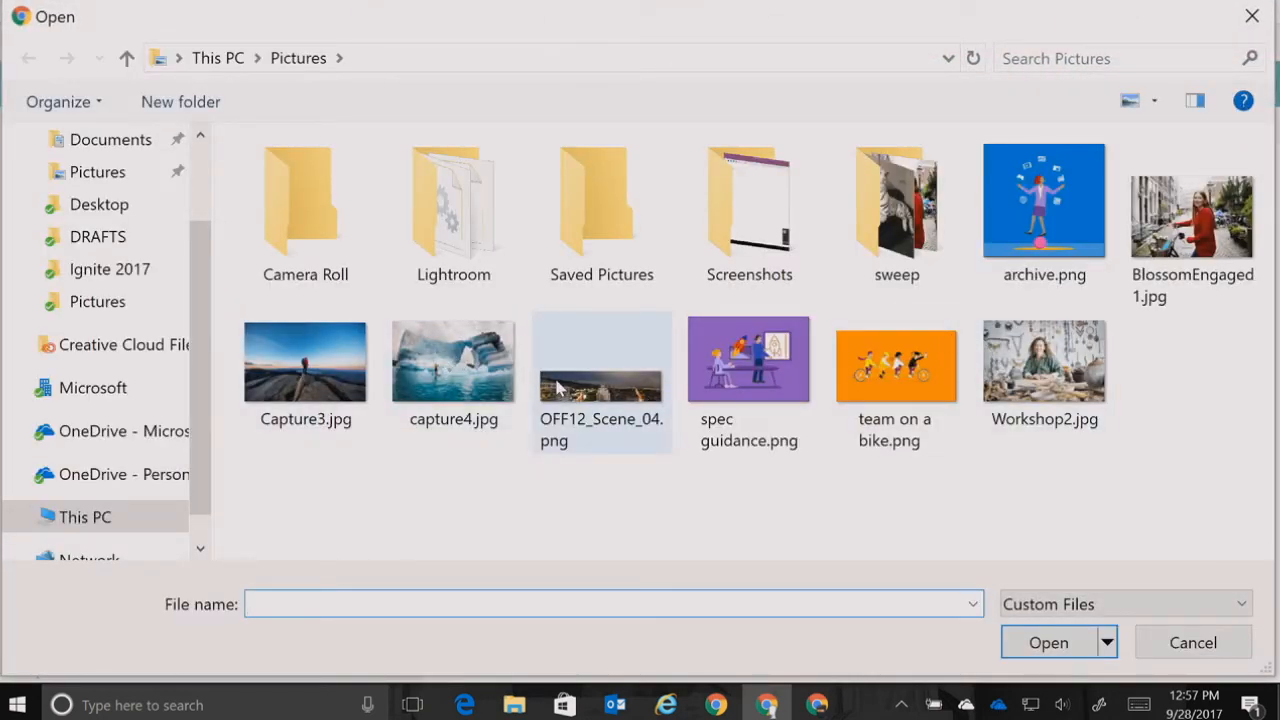
left_click(489, 383)
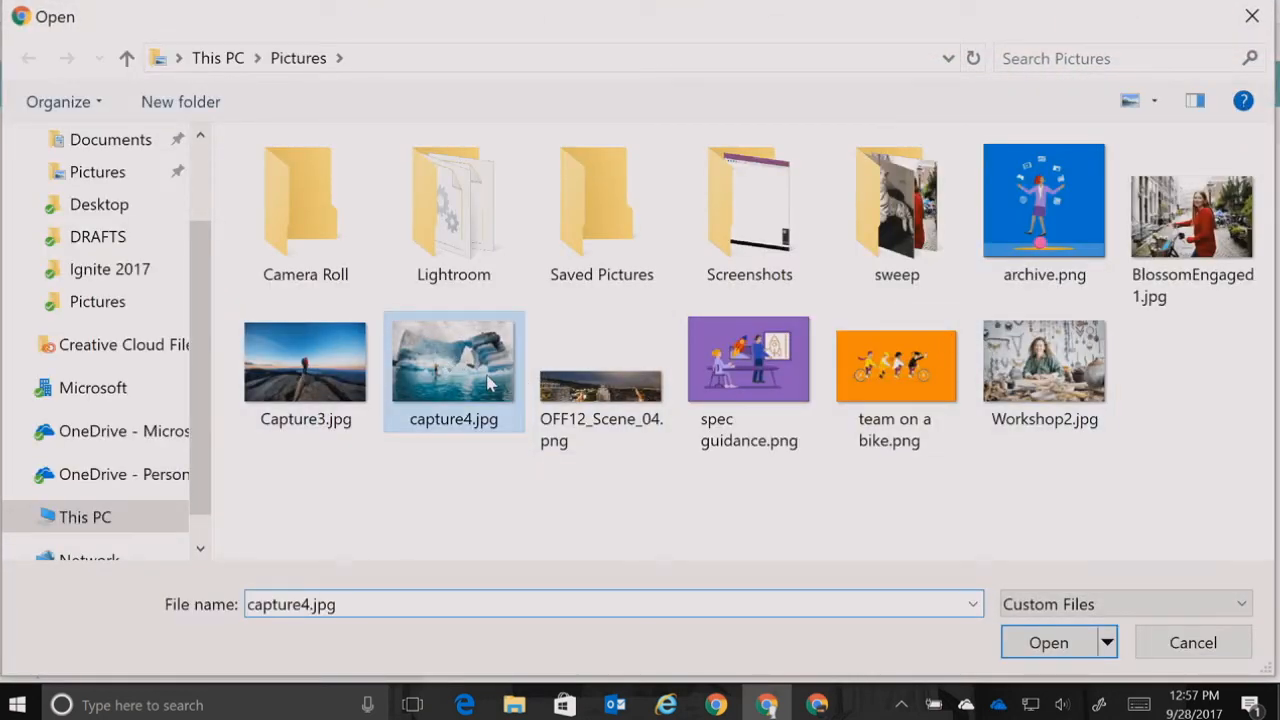
left_click(1063, 654)
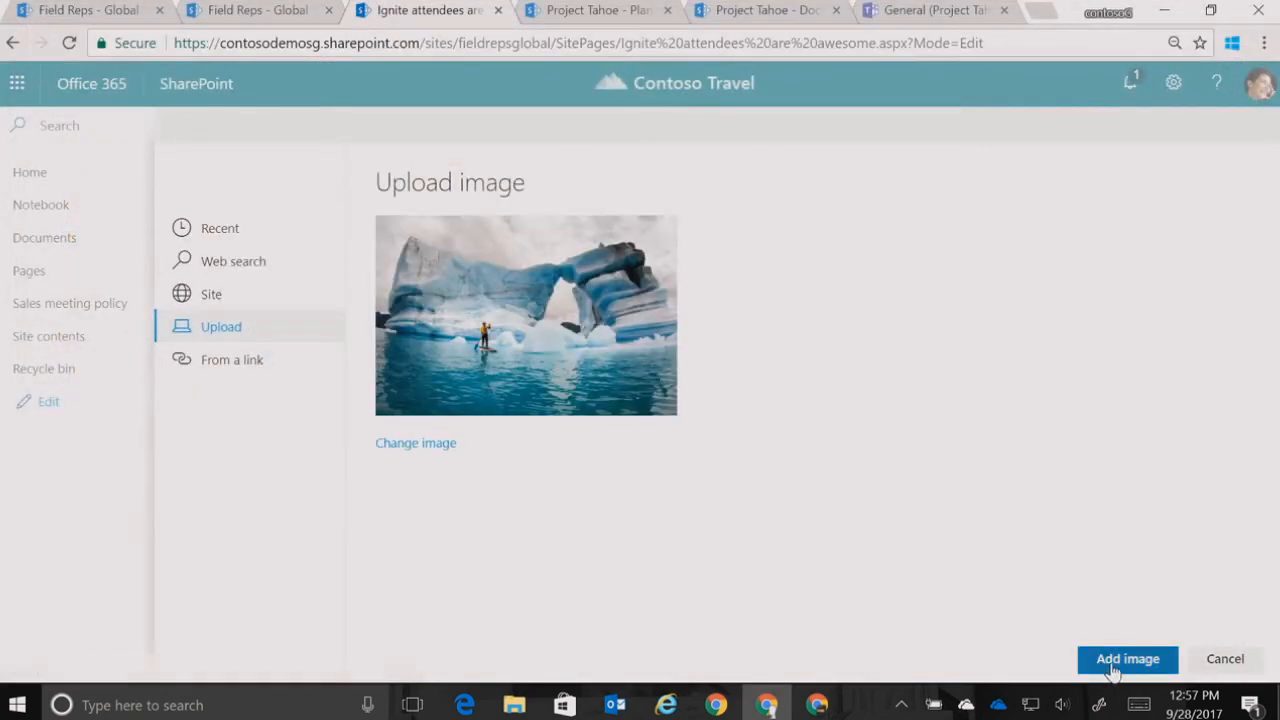
left_click(1112, 668)
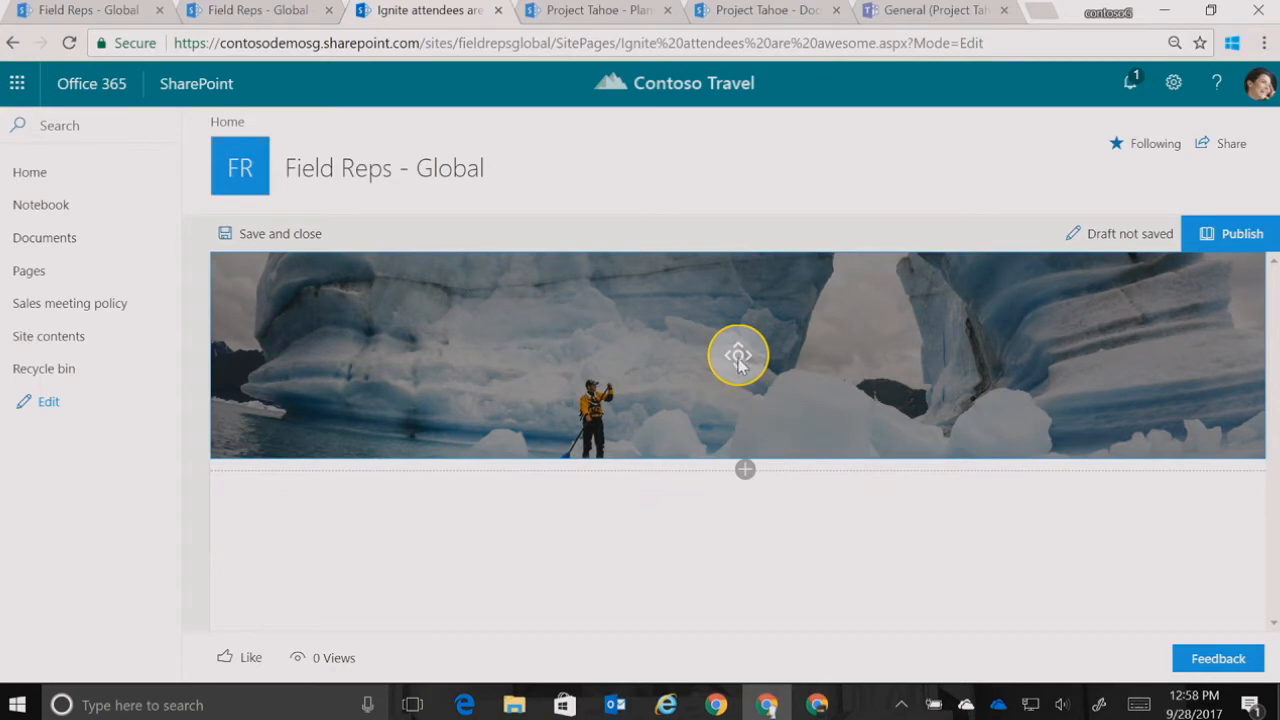
left_click_drag(738, 372, 740, 402)
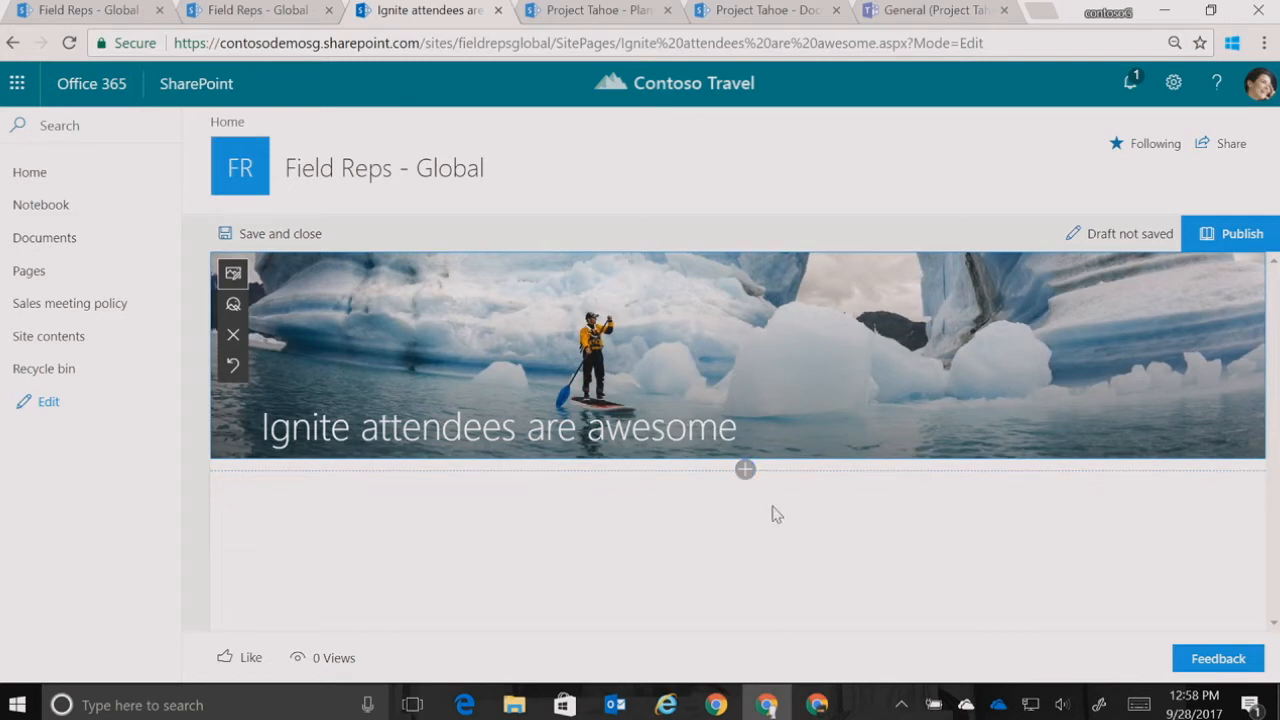
Add a section with the One-third right column layout directly below the banner
left_click(745, 471)
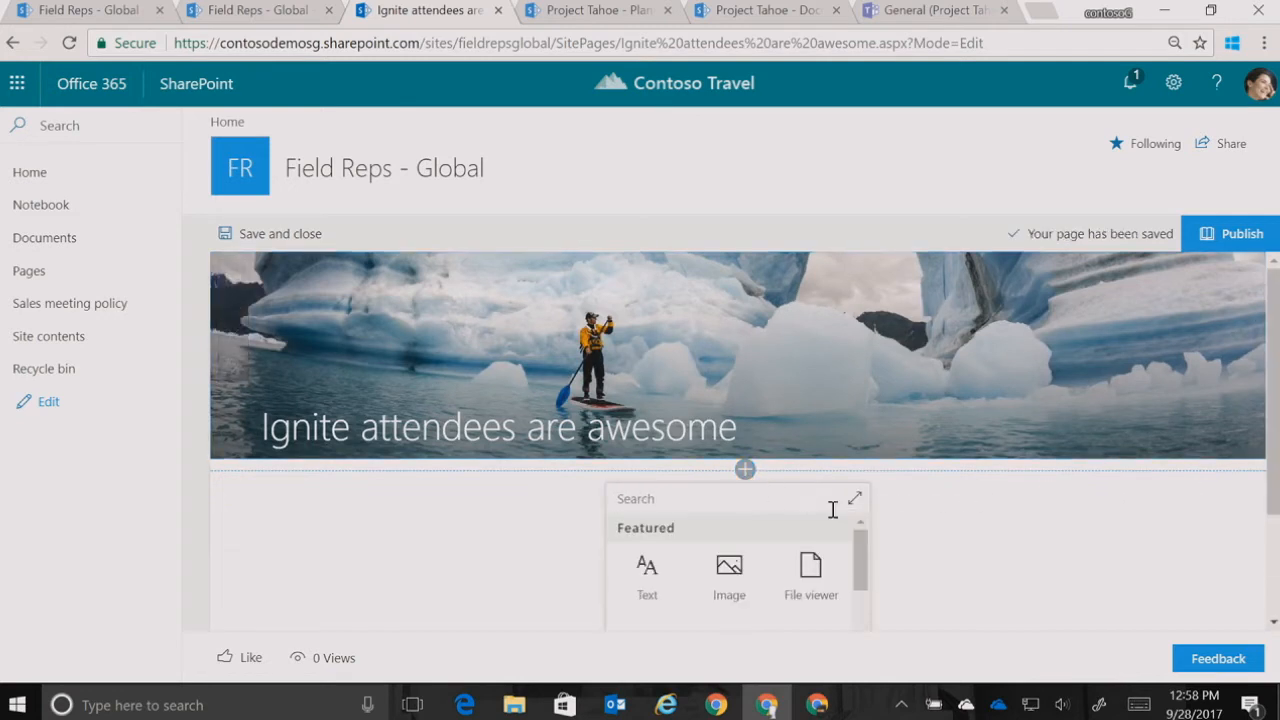
scroll(1105, 495, "down", 1)
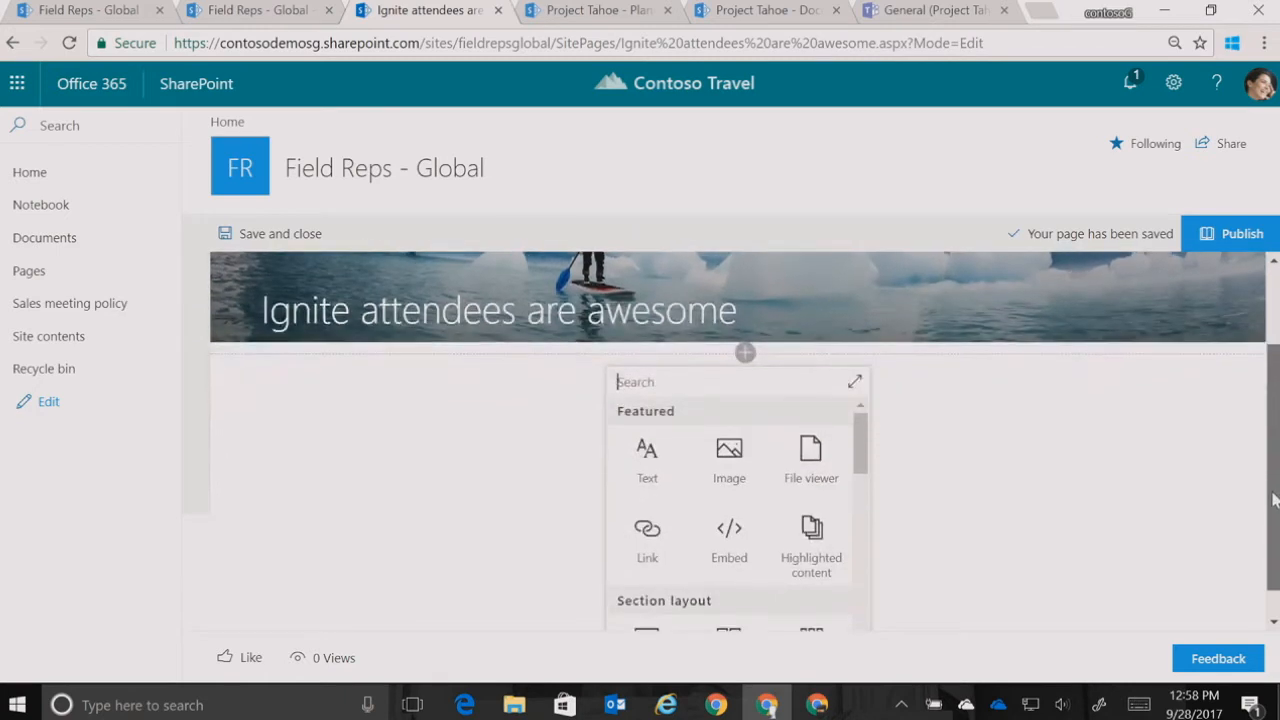
scroll(1265, 450, "down", 1)
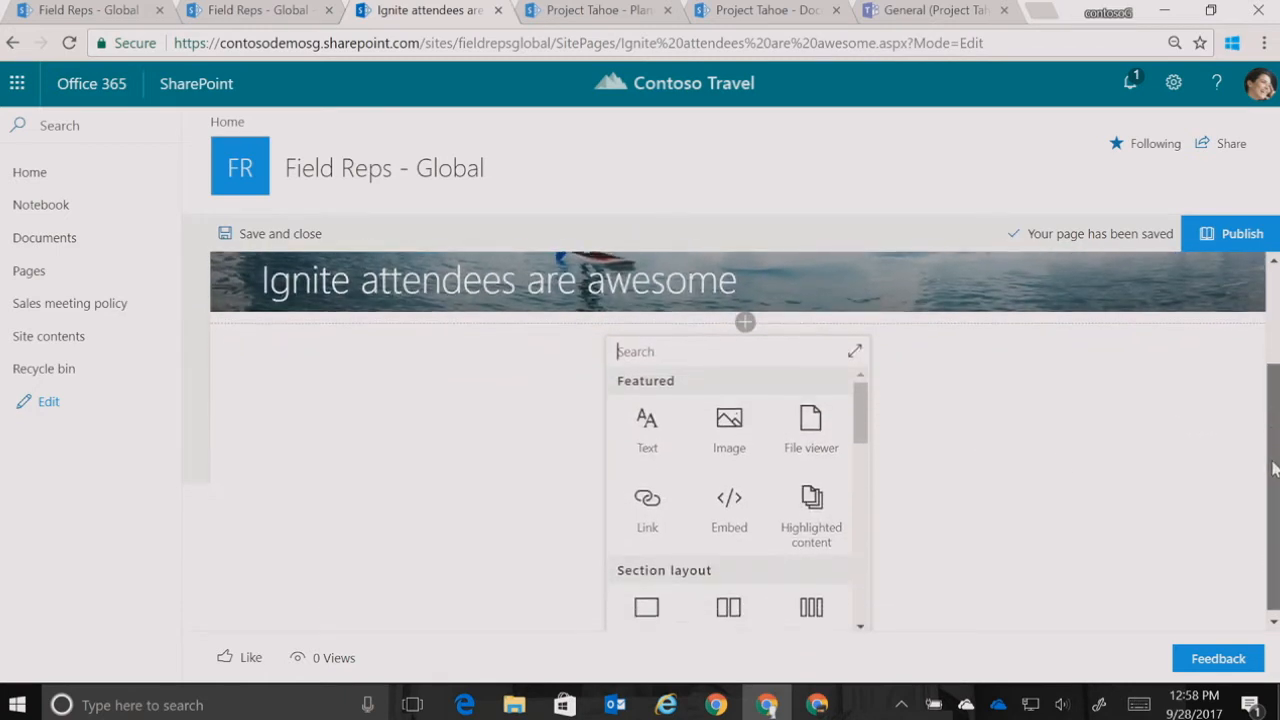
left_click_drag(860, 403, 870, 446)
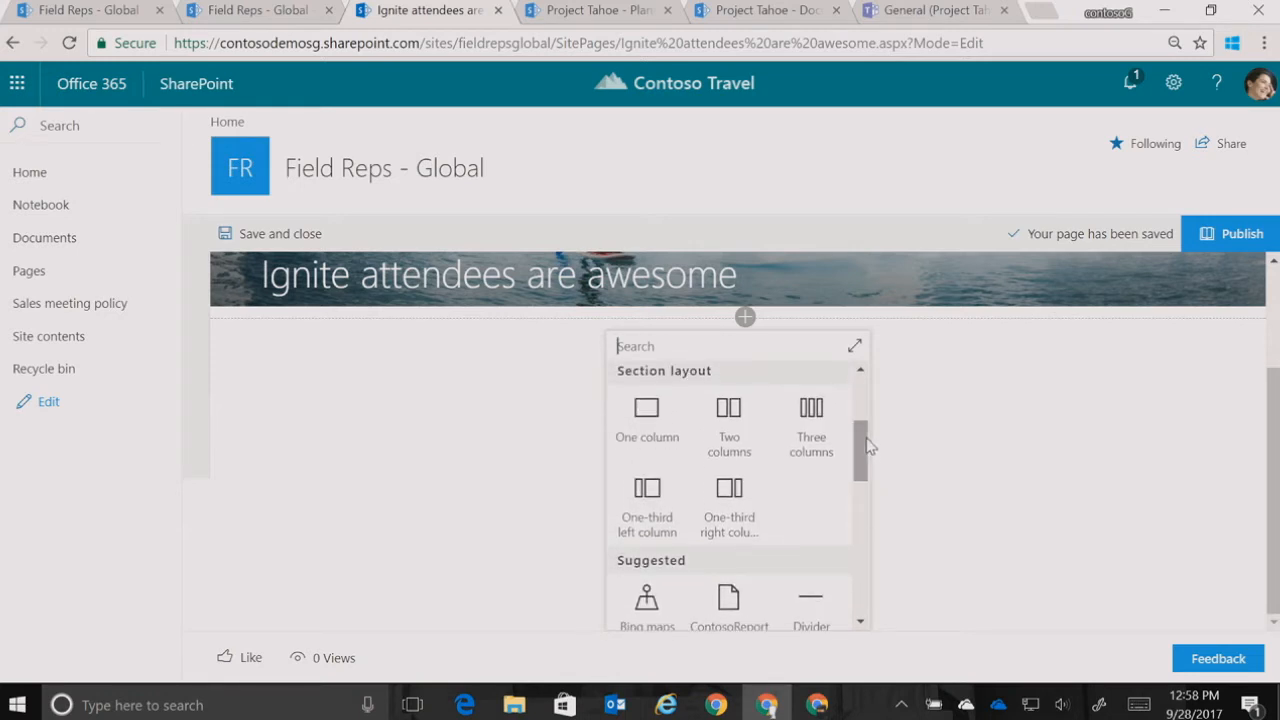
left_click(749, 511)
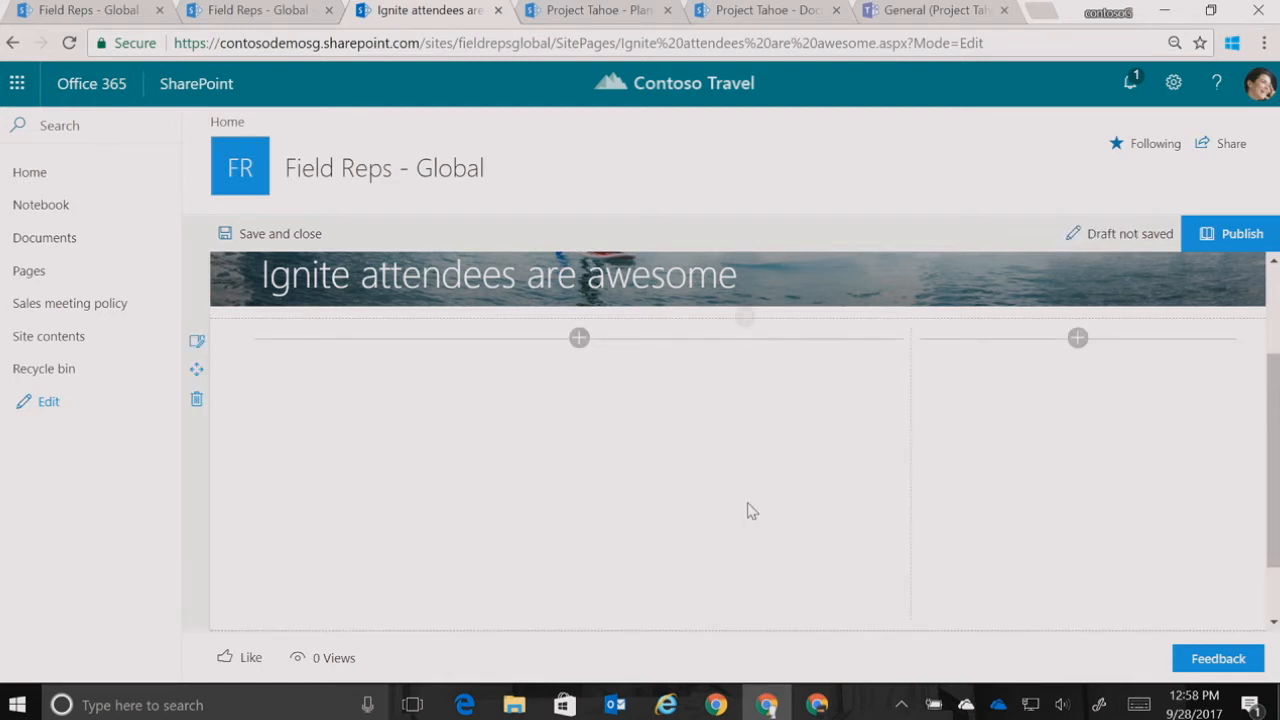
Insert a News web part in the wide column of the new section
left_click(579, 340)
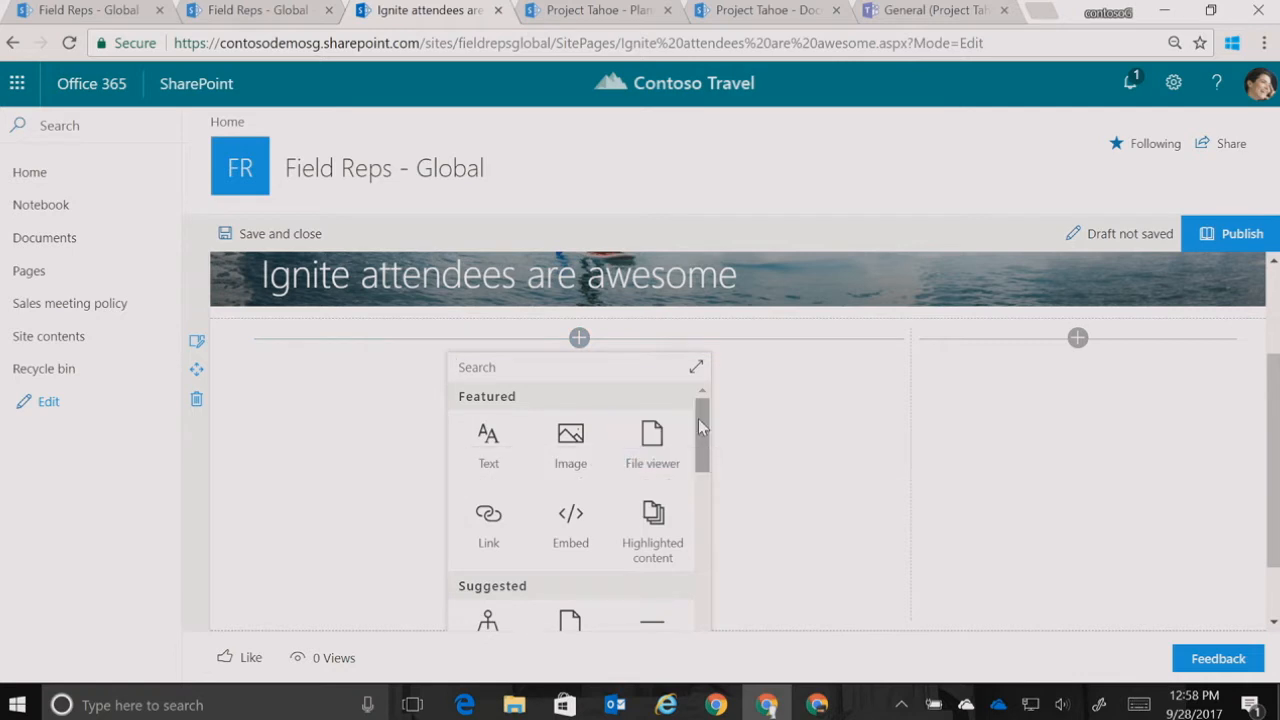
scroll(700, 428, "down", 1)
left_click_drag(702, 435, 702, 489)
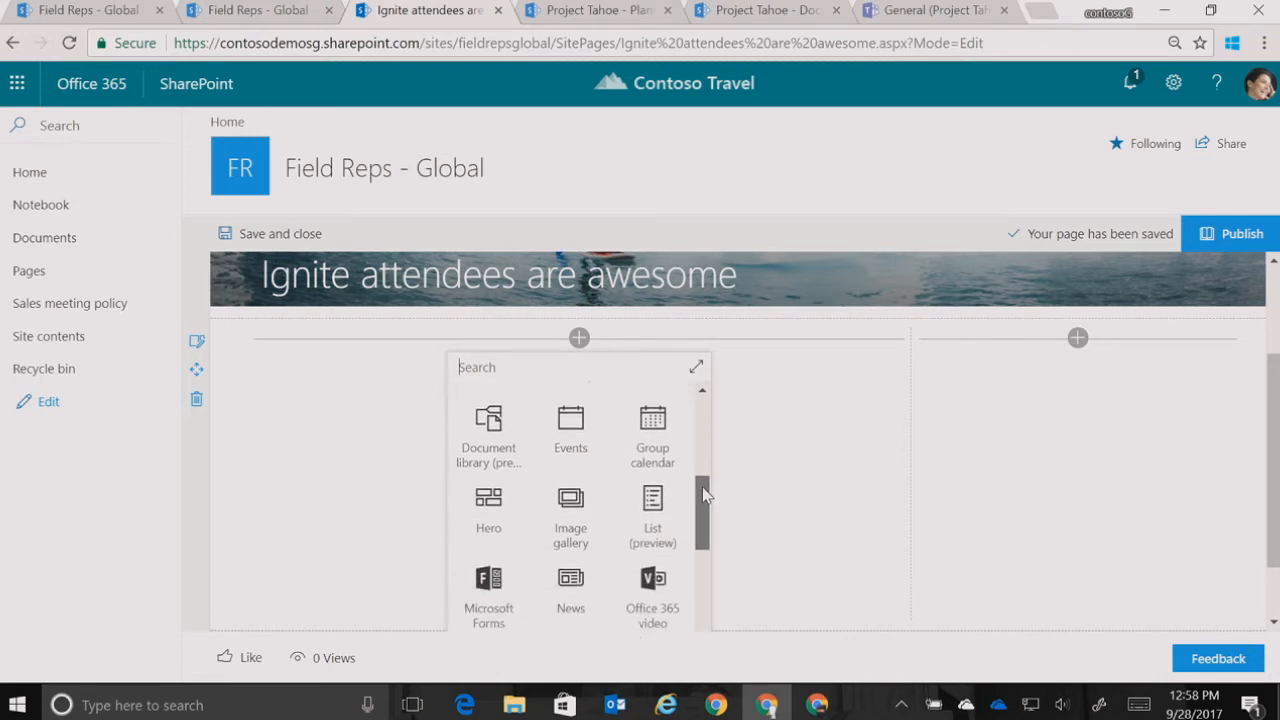
left_click(603, 572)
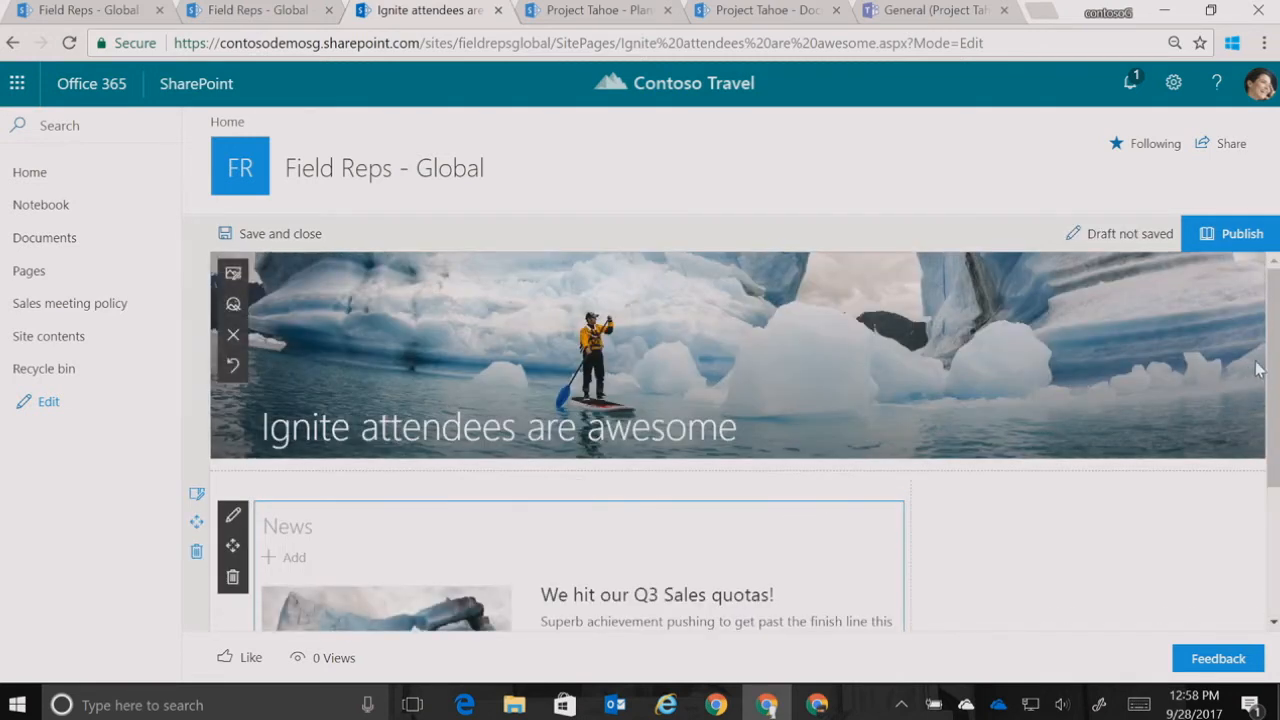
Insert a Quick links web part in the narrow column beside the News web part
left_click_drag(1275, 365, 1276, 460)
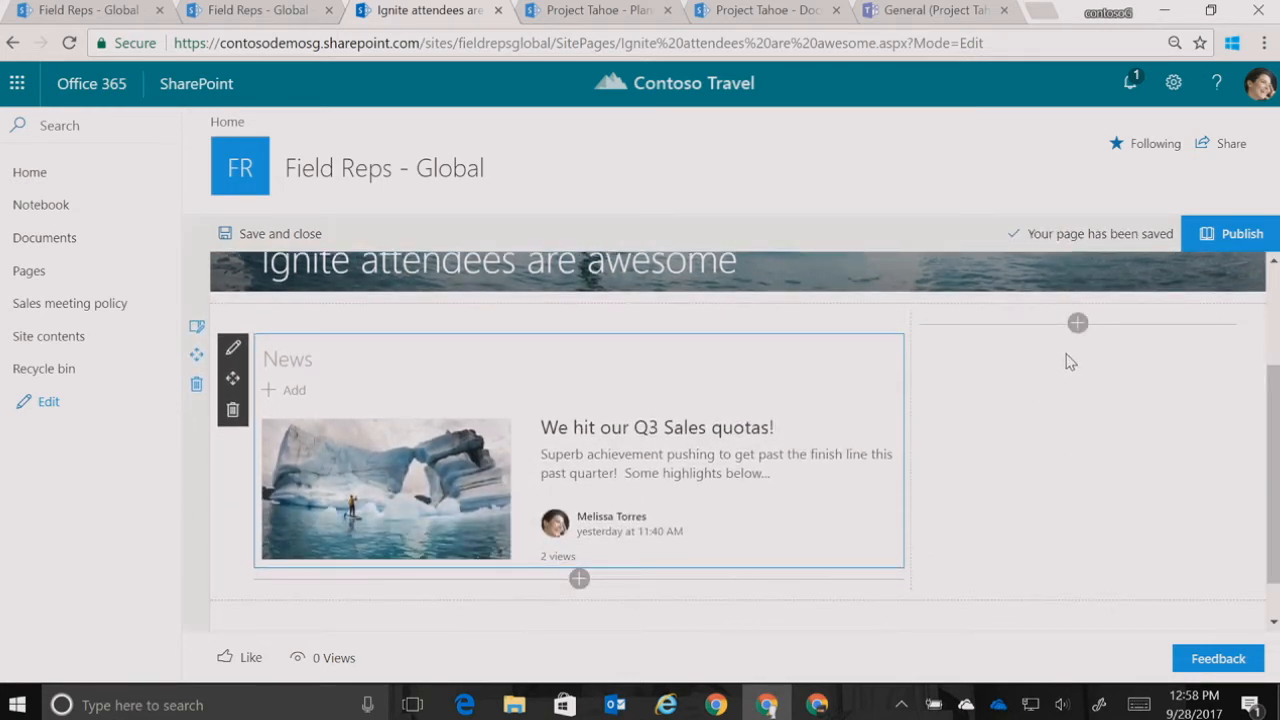
left_click(1078, 324)
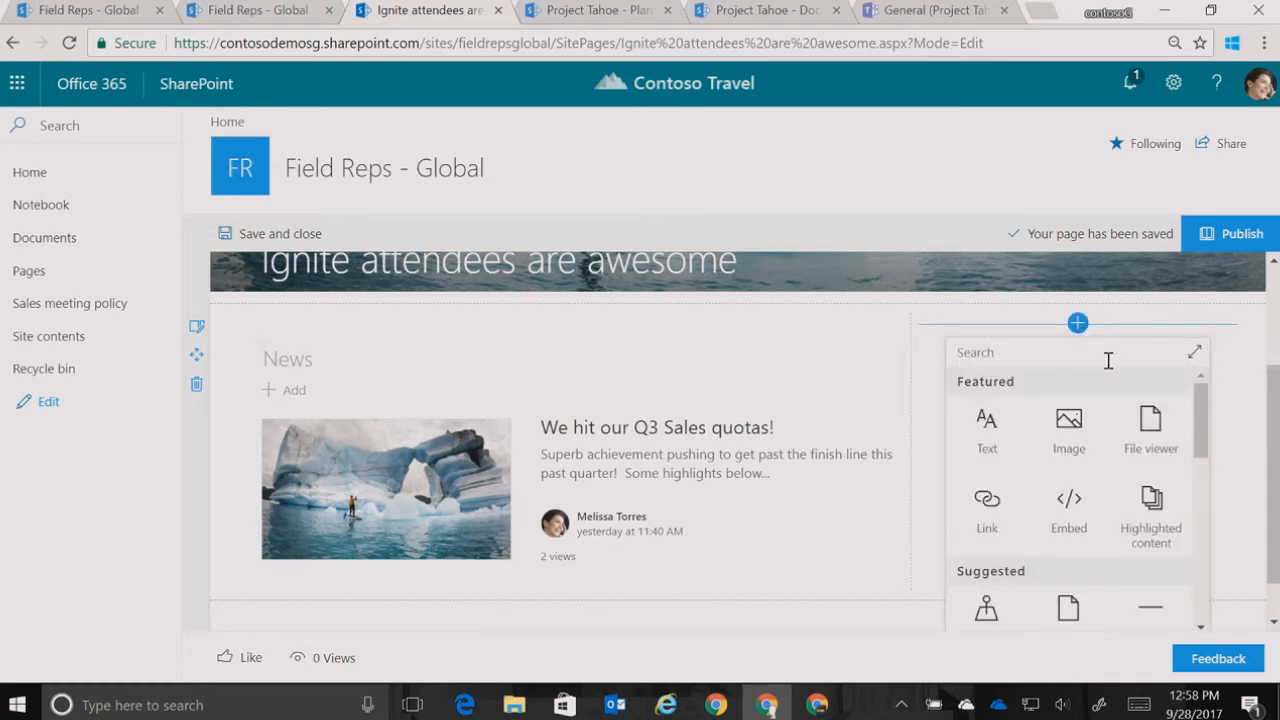
left_click_drag(1204, 437, 1205, 568)
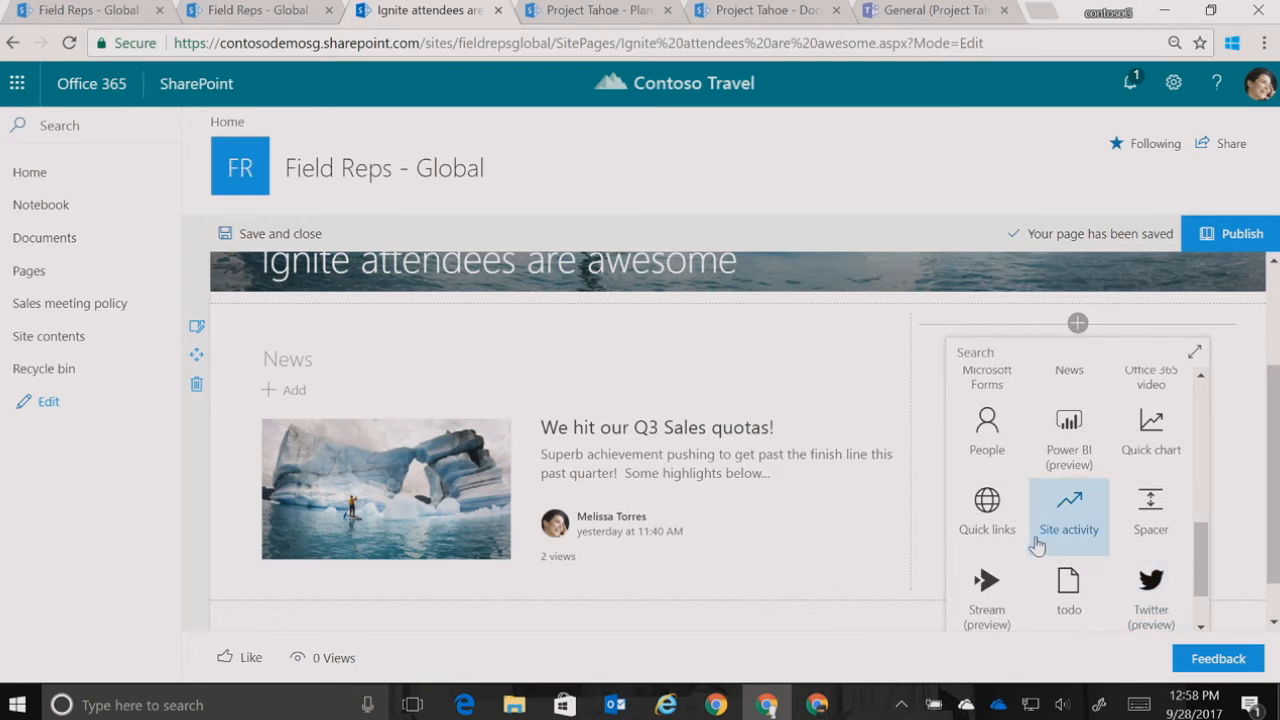
left_click(1003, 535)
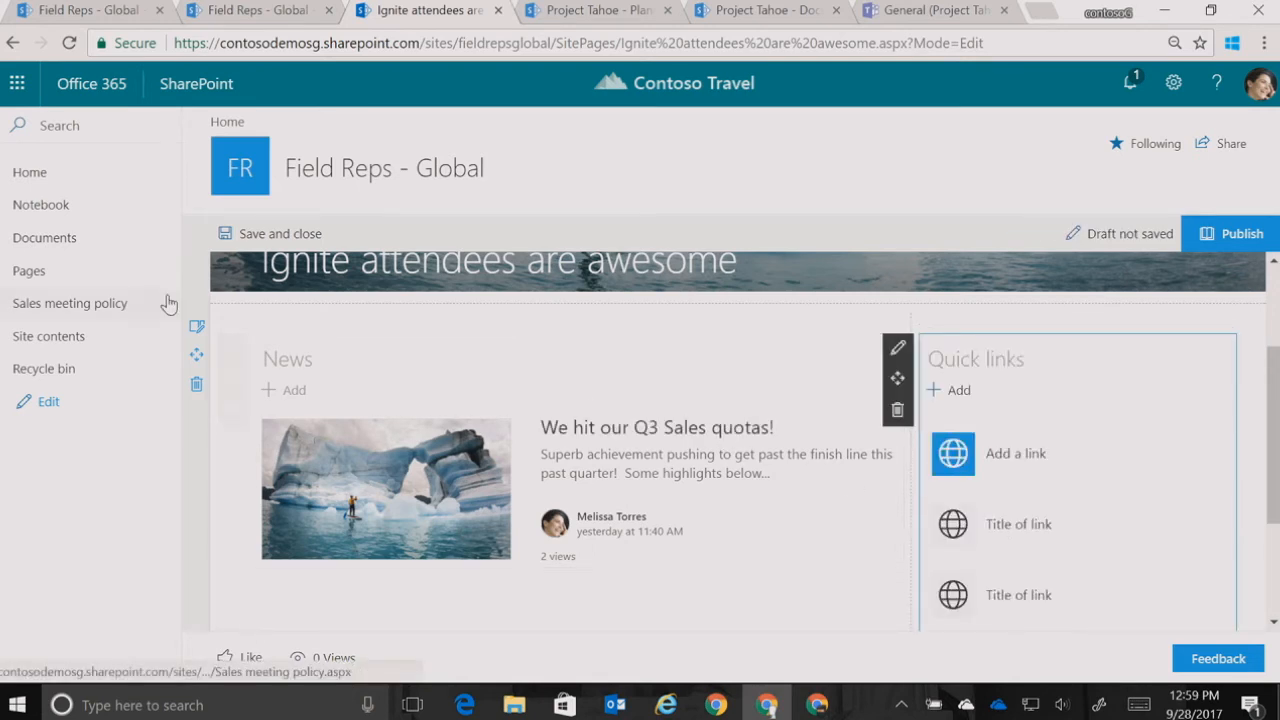
Copy the address of the Sales meeting policy page from the site navigation and add it as a link in the Quick links web part
right_click(106, 305)
left_click(191, 445)
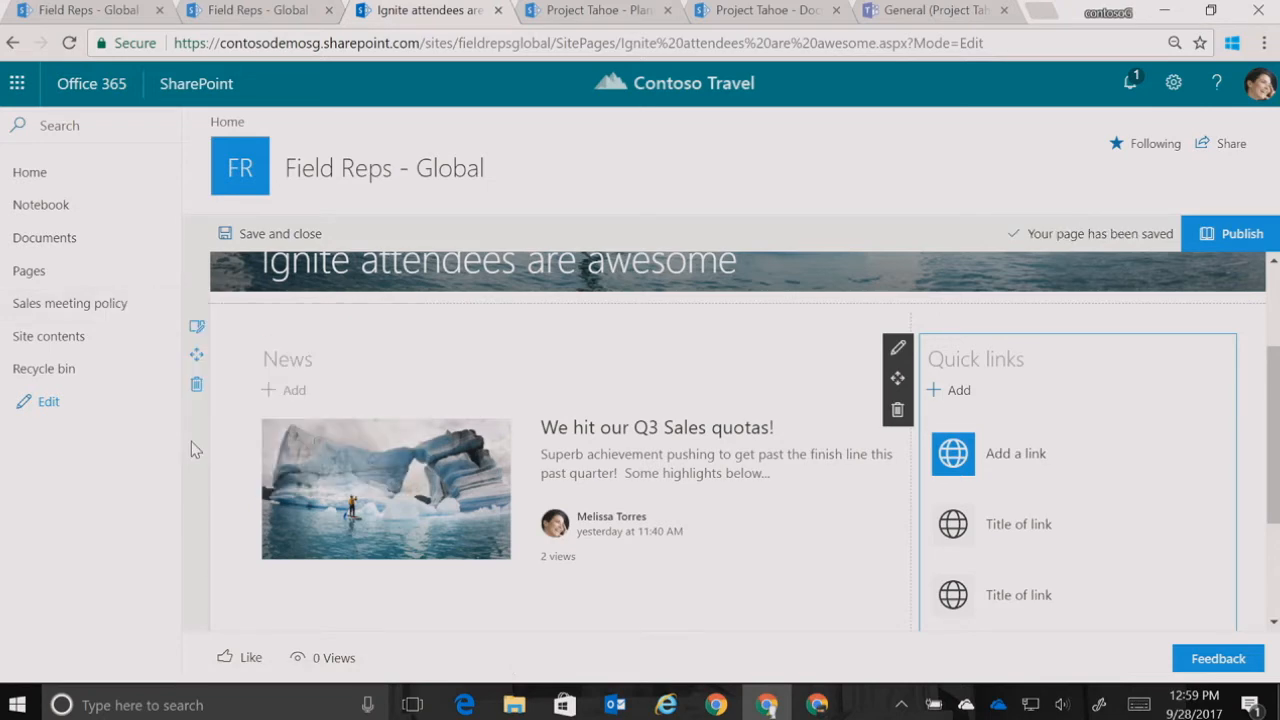
left_click(1003, 474)
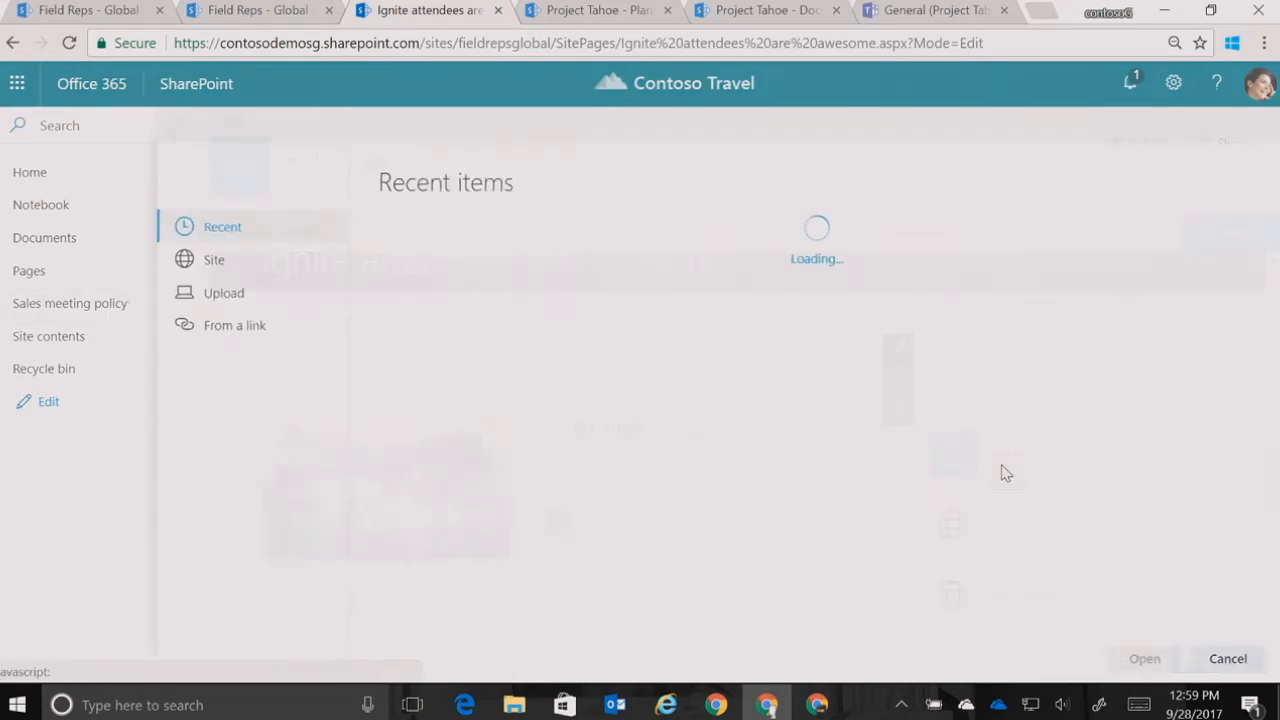
left_click(244, 332)
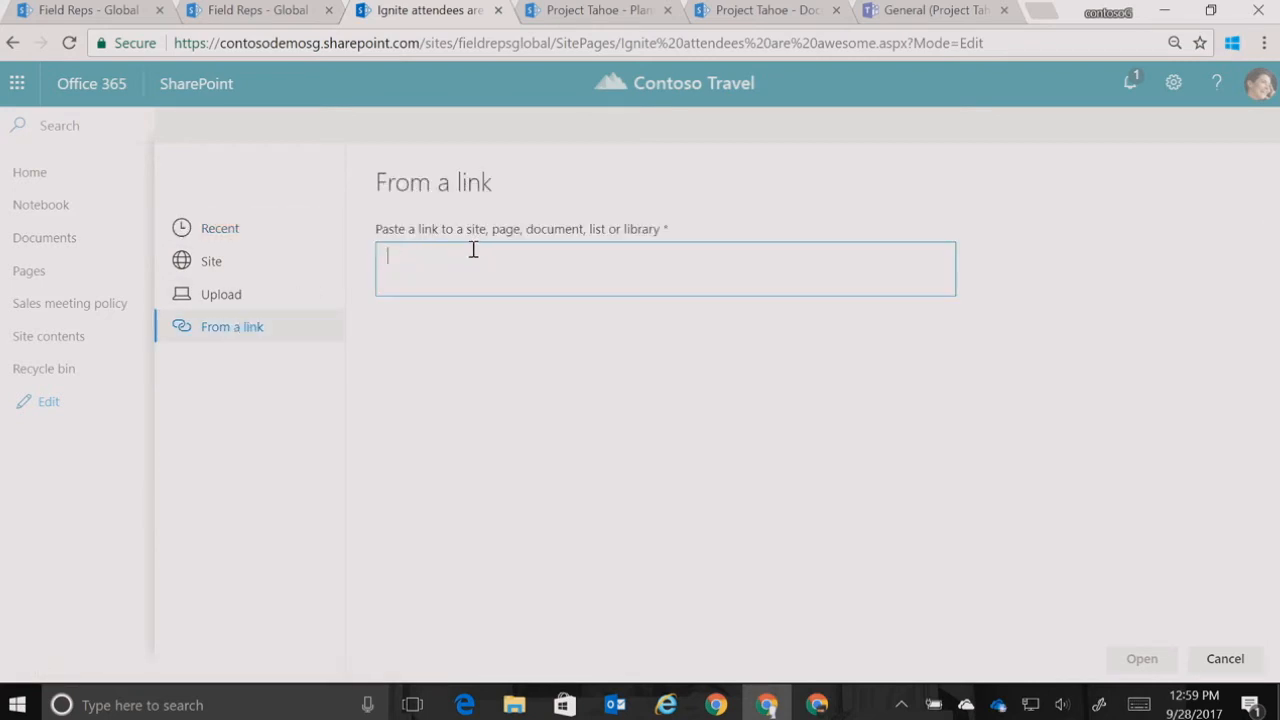
key("ctrl+v")
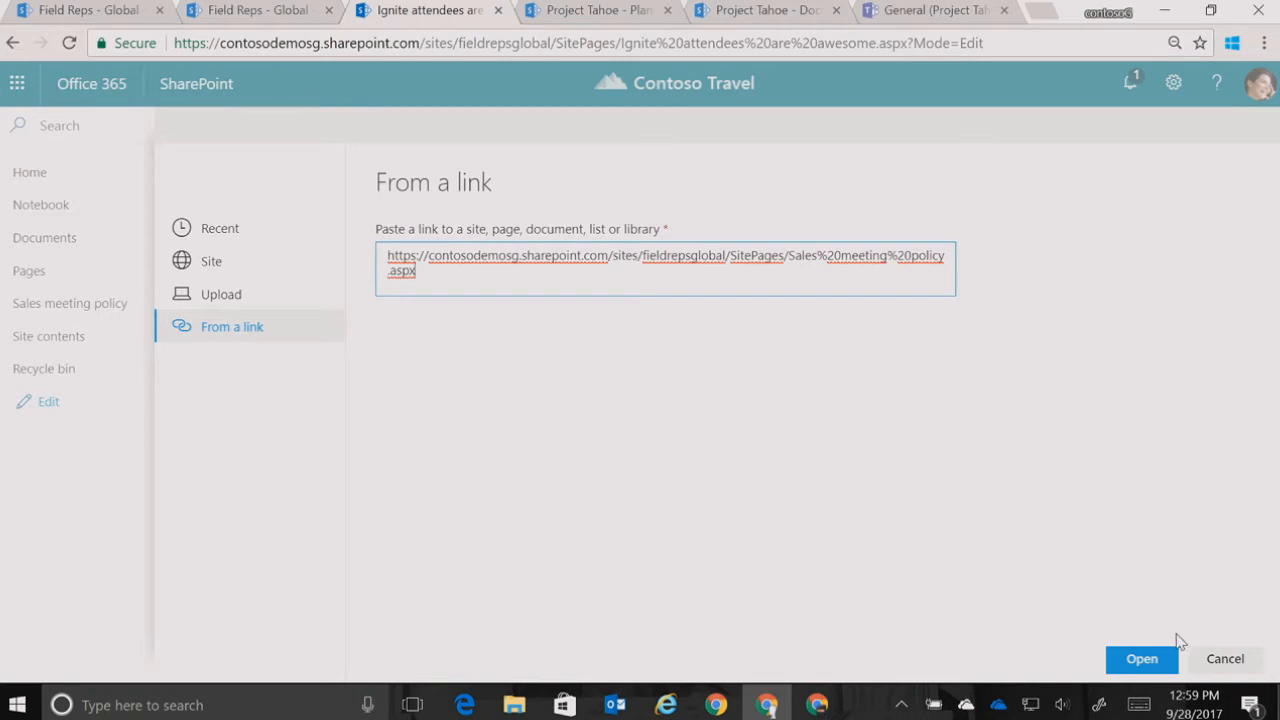
left_click(1140, 660)
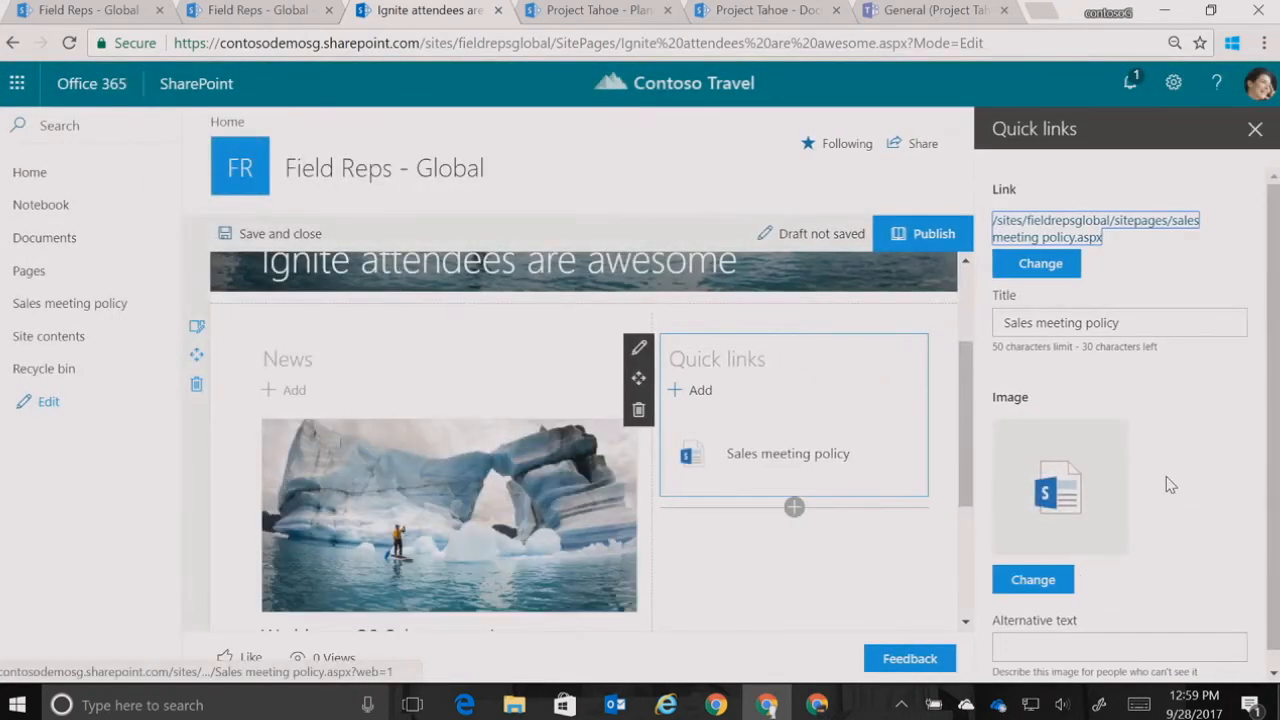
left_click(1257, 137)
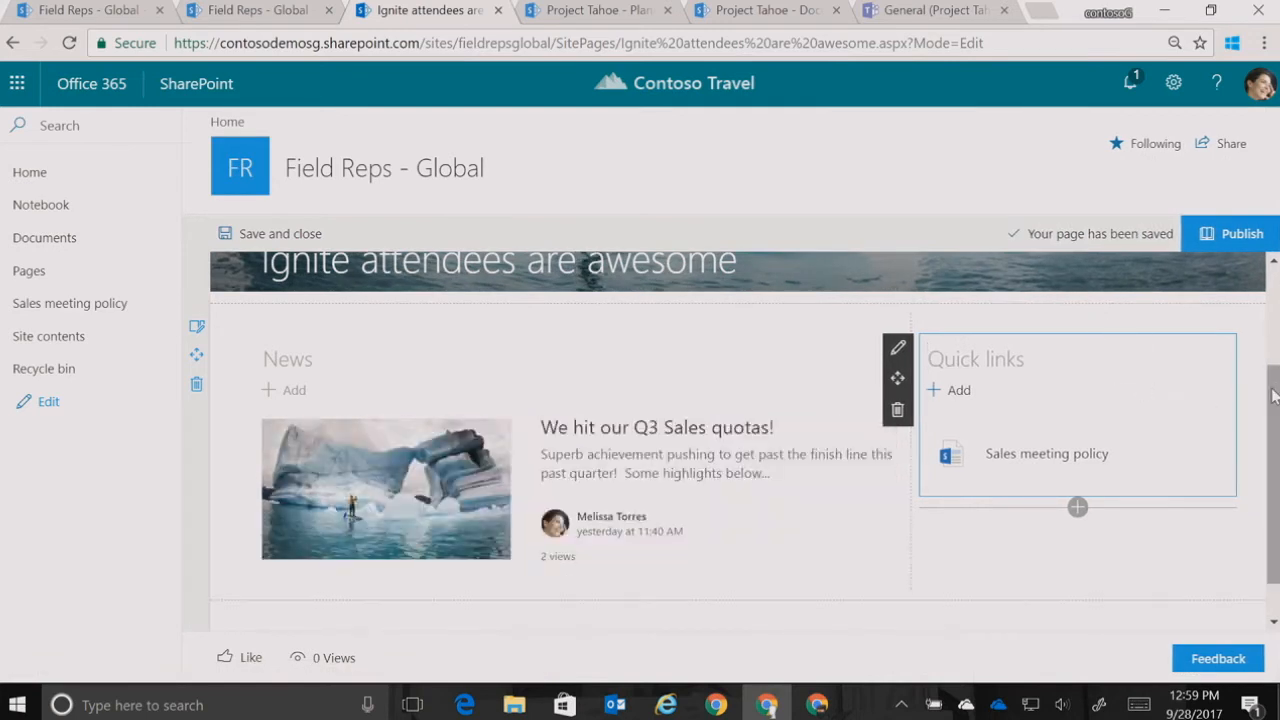
Add a second section with the One-third right column layout below the News and Quick links section
left_click_drag(1272, 396, 1272, 426)
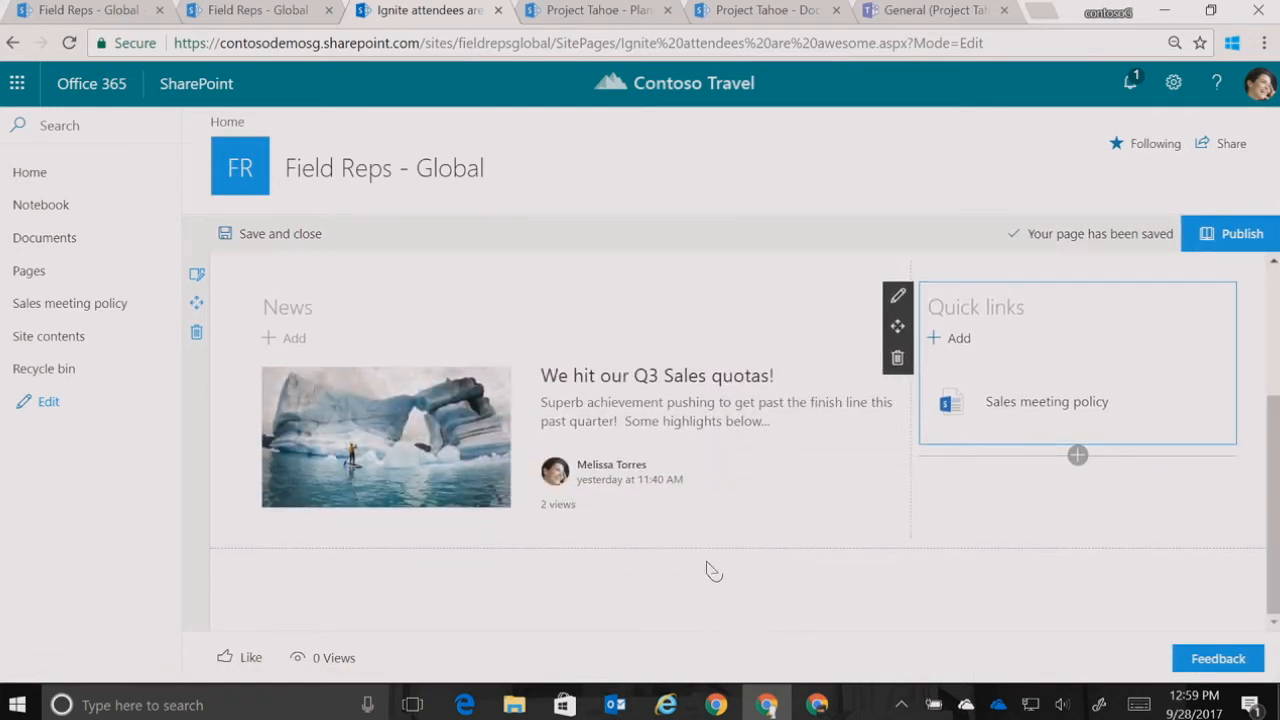
left_click(742, 555)
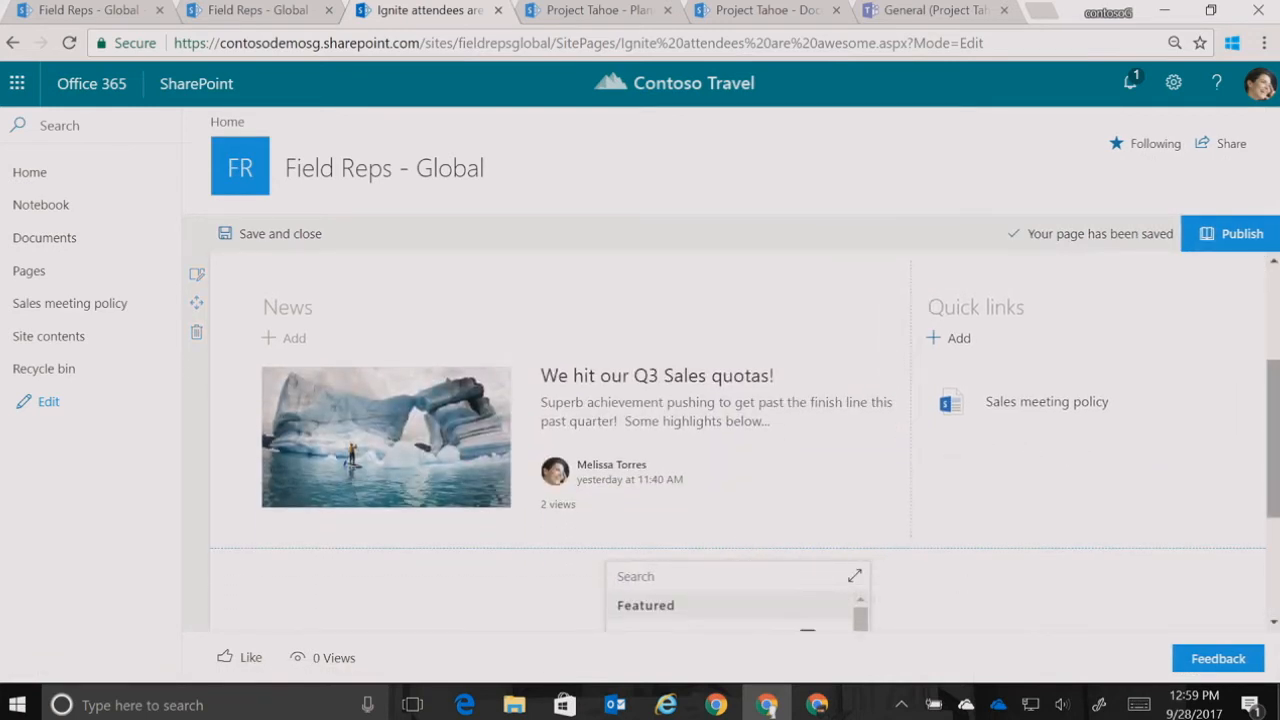
left_click_drag(1276, 487, 1276, 581)
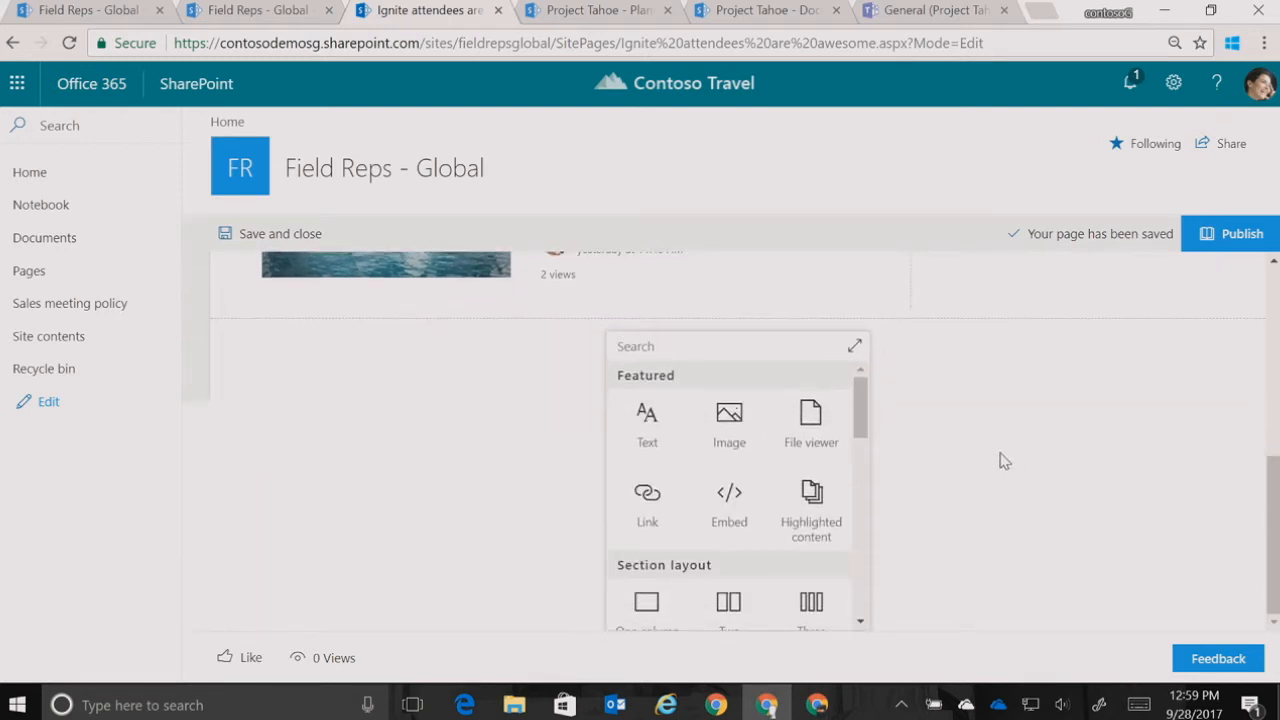
left_click_drag(866, 418, 866, 457)
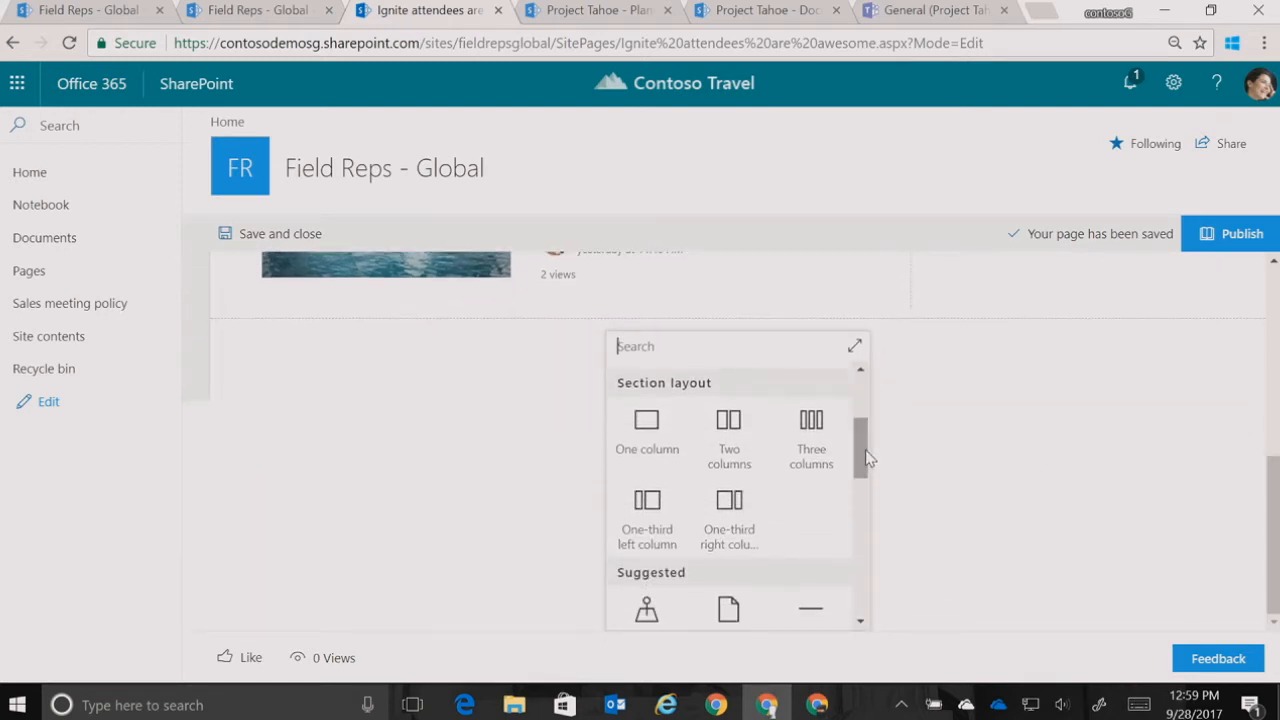
left_click(735, 516)
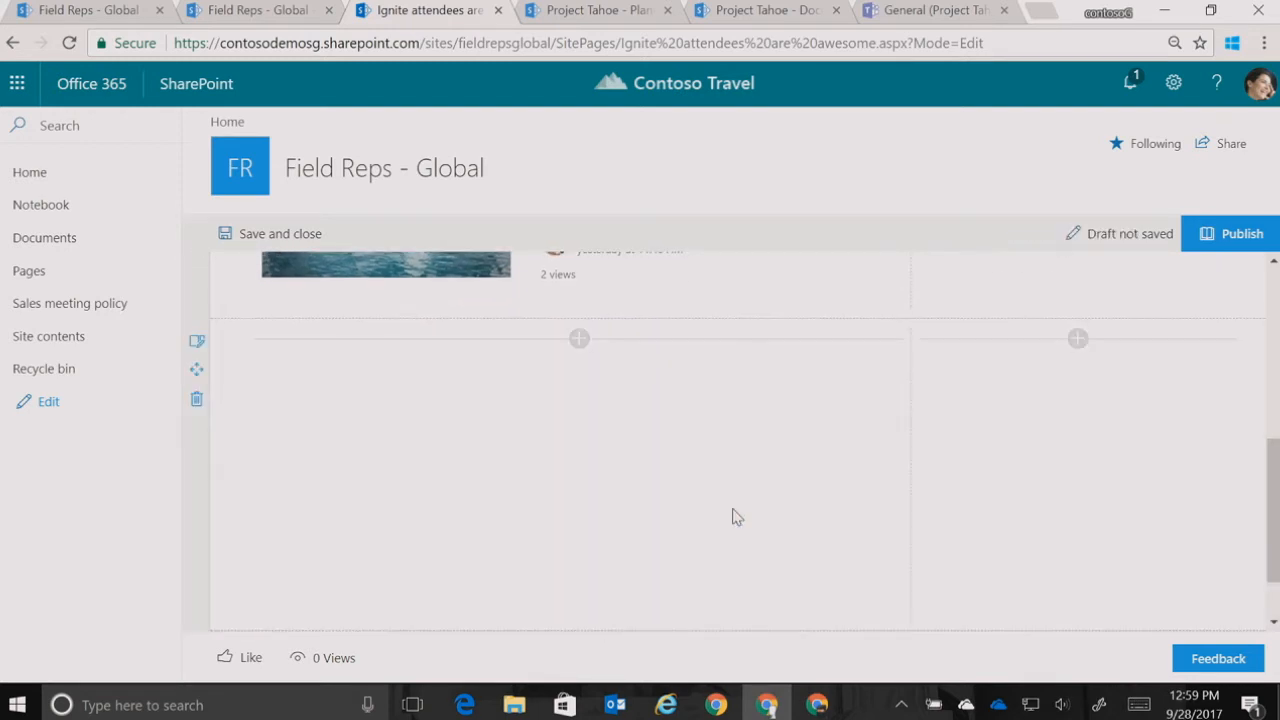
Insert a Site activity web part in the wide column of the second section
left_click(577, 341)
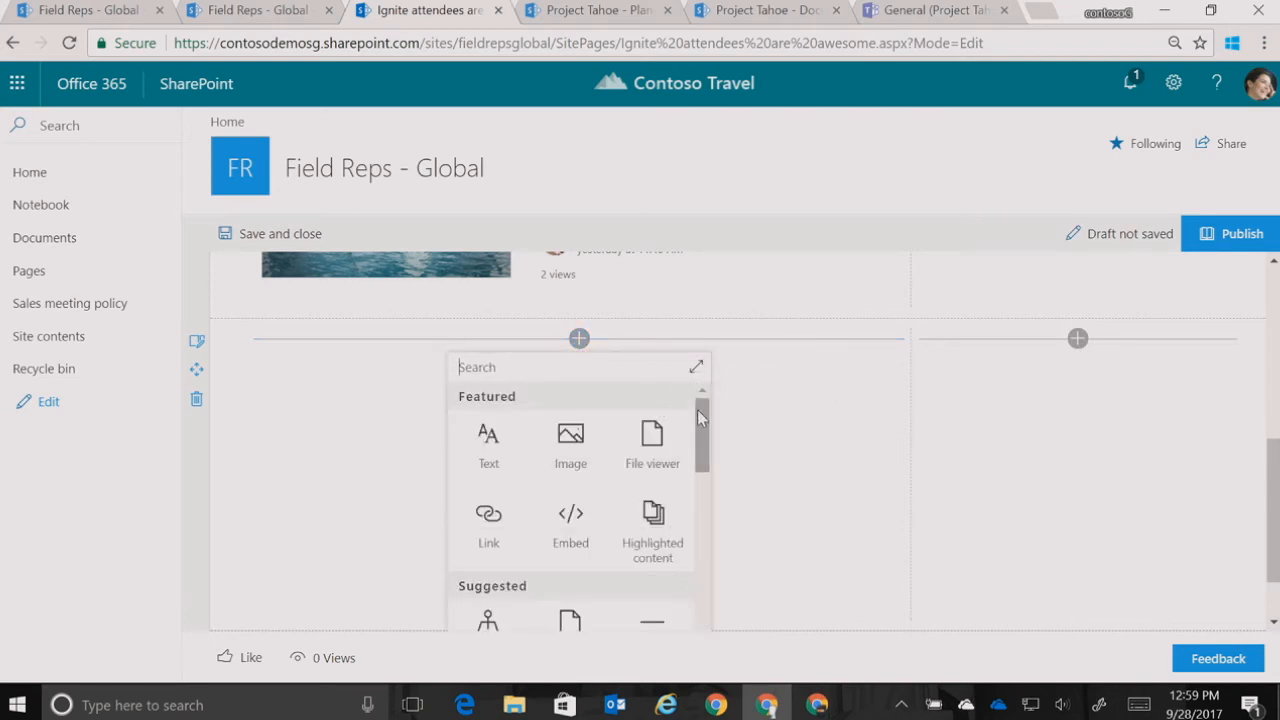
left_click_drag(699, 416, 717, 563)
left_click(579, 506)
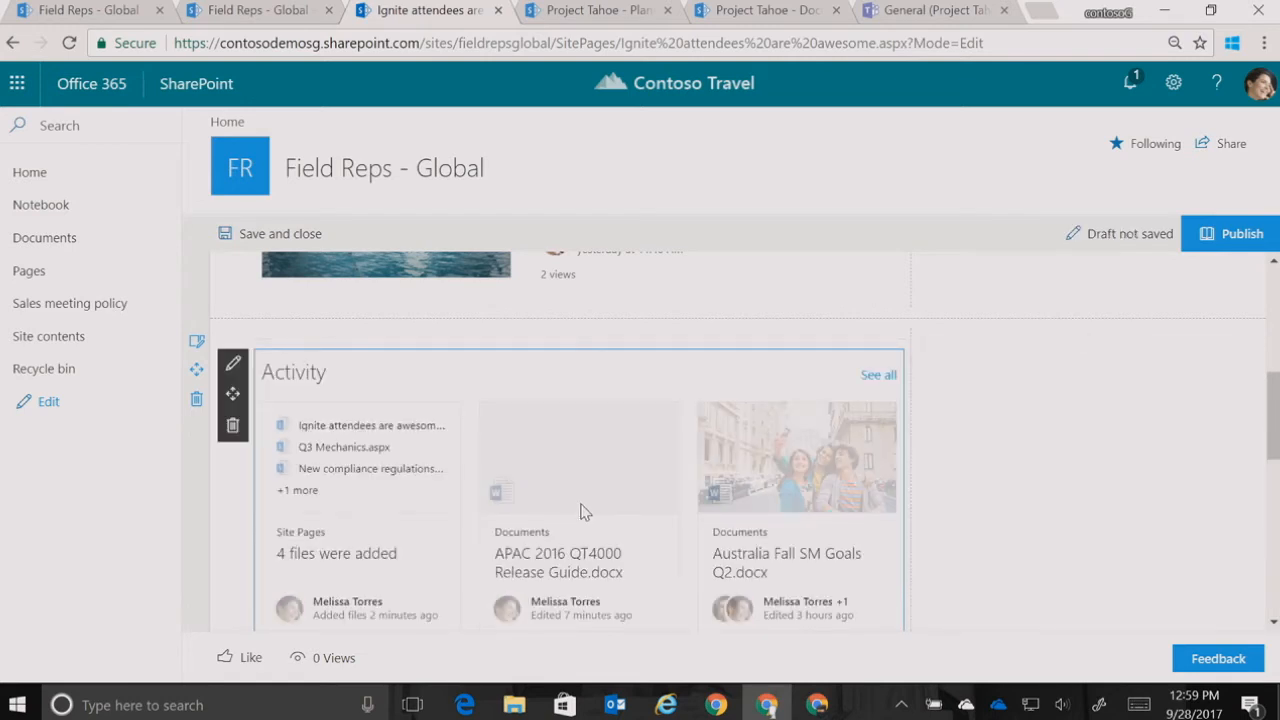
Insert a Document library web part showing the Documents library in the narrow column beside Activity, and publish the page
left_click(1076, 340)
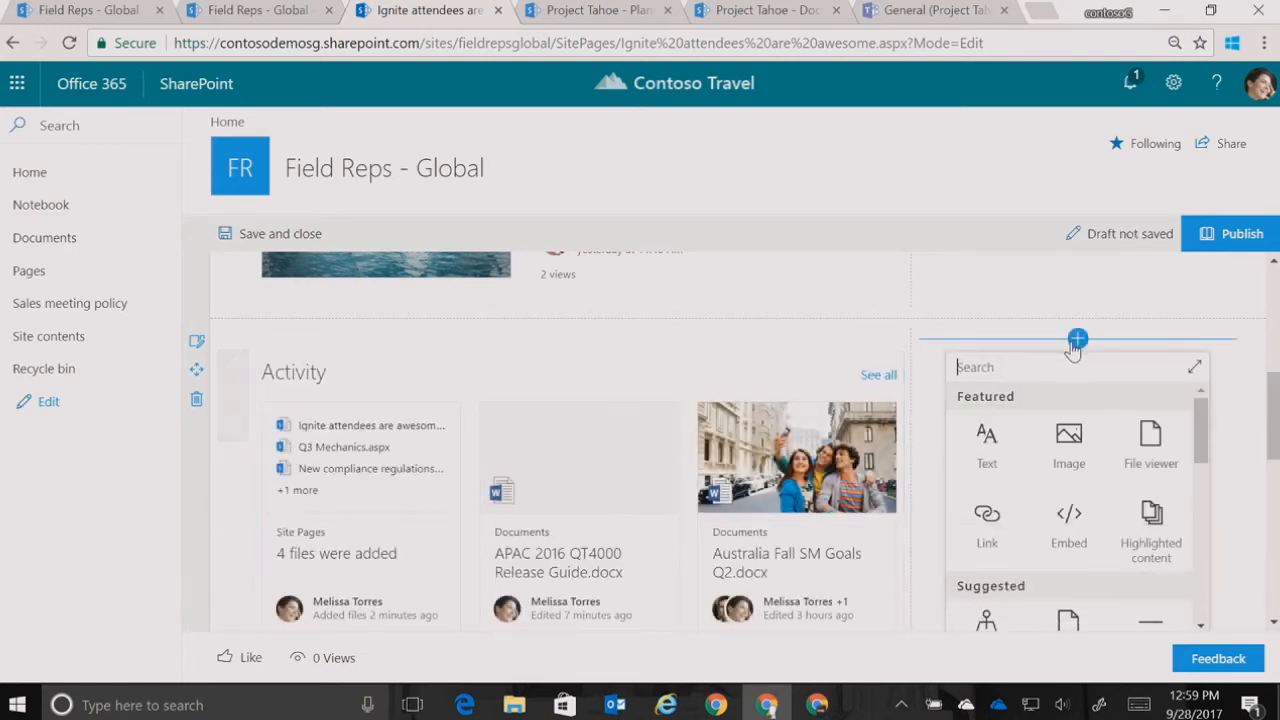
left_click_drag(1200, 440, 1205, 492)
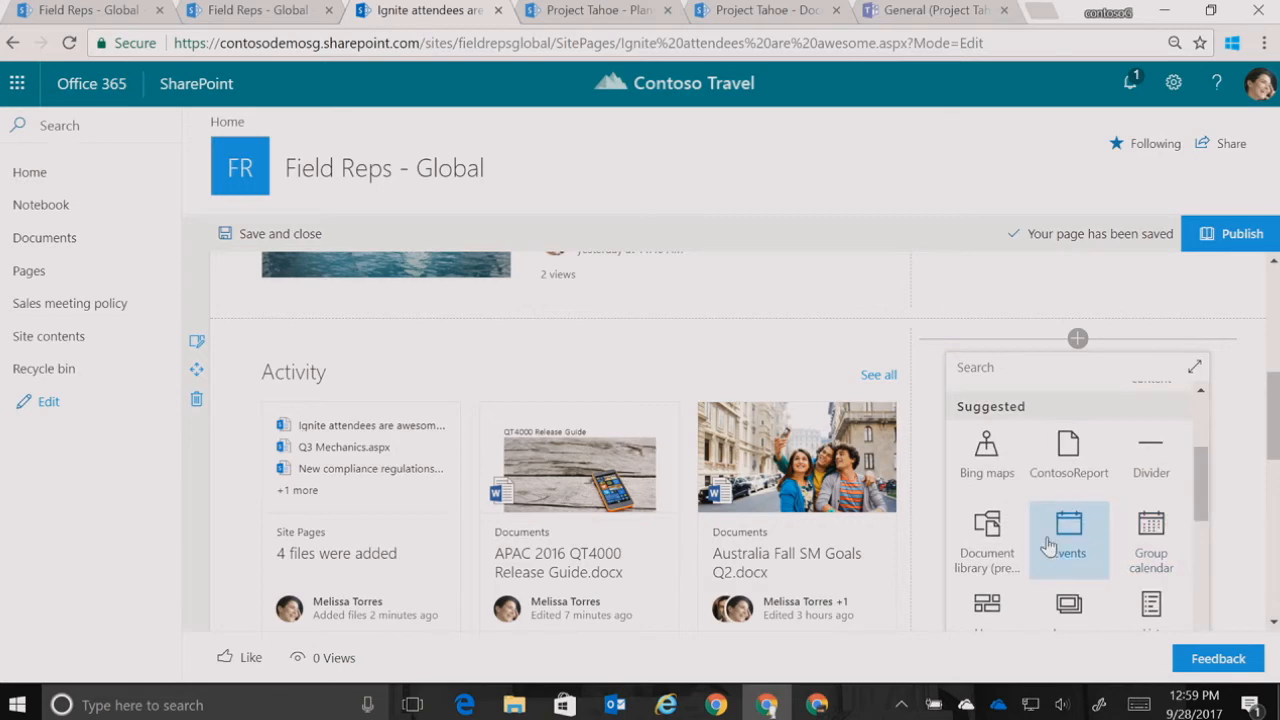
left_click(1000, 548)
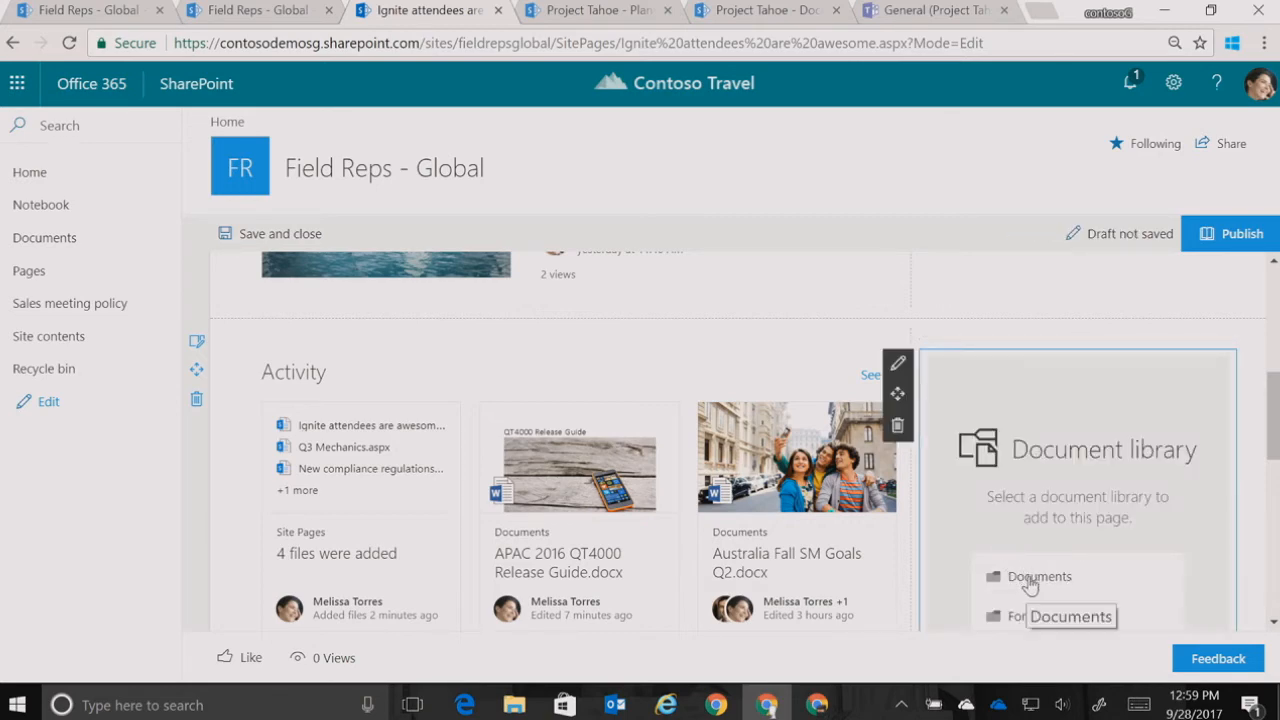
left_click(1016, 577)
left_click(1214, 236)
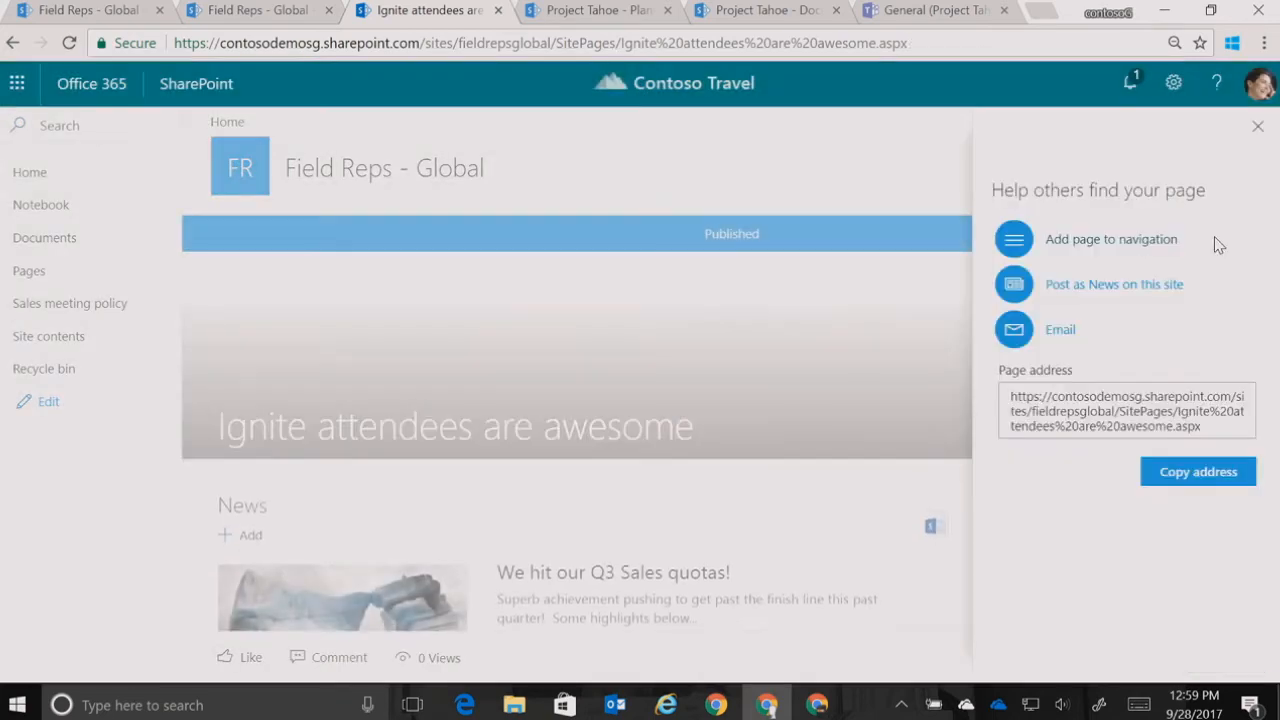
Dismiss the page promotion options and review the News, Quick links, Activity and Documents web parts on the published page
left_click(1259, 130)
scroll(730, 441, "down", 2)
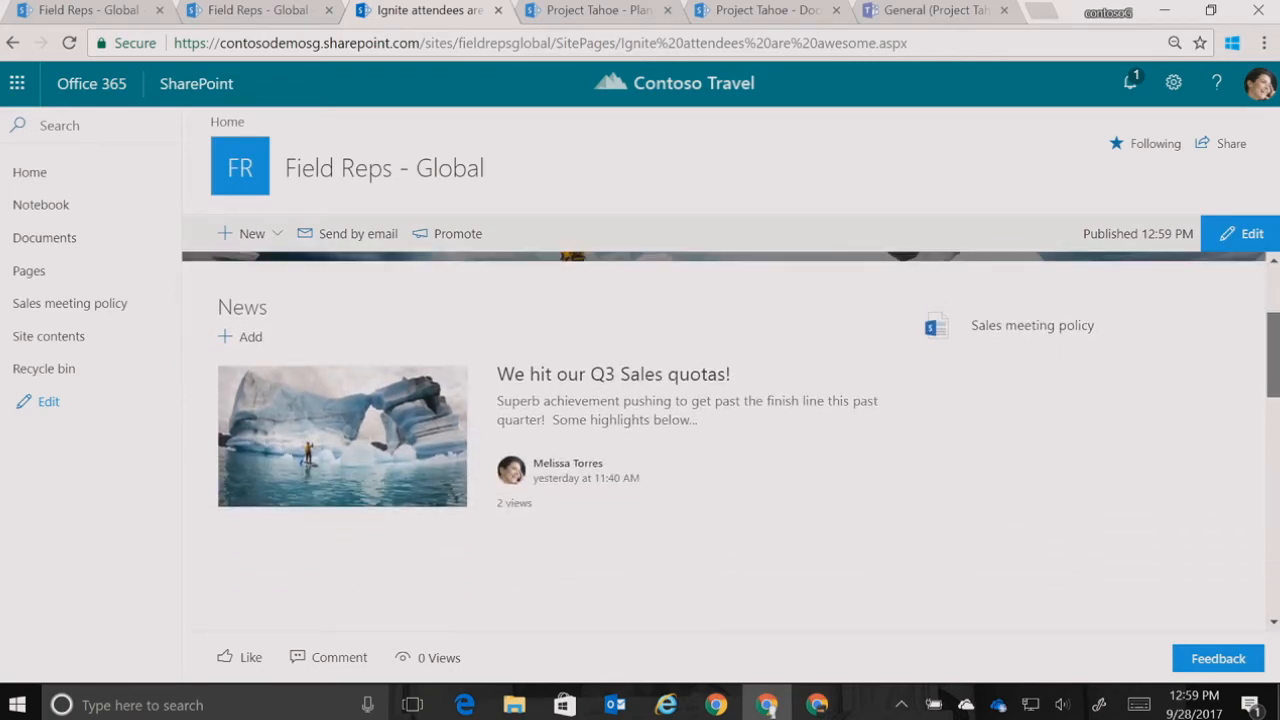
scroll(730, 441, "down", 2)
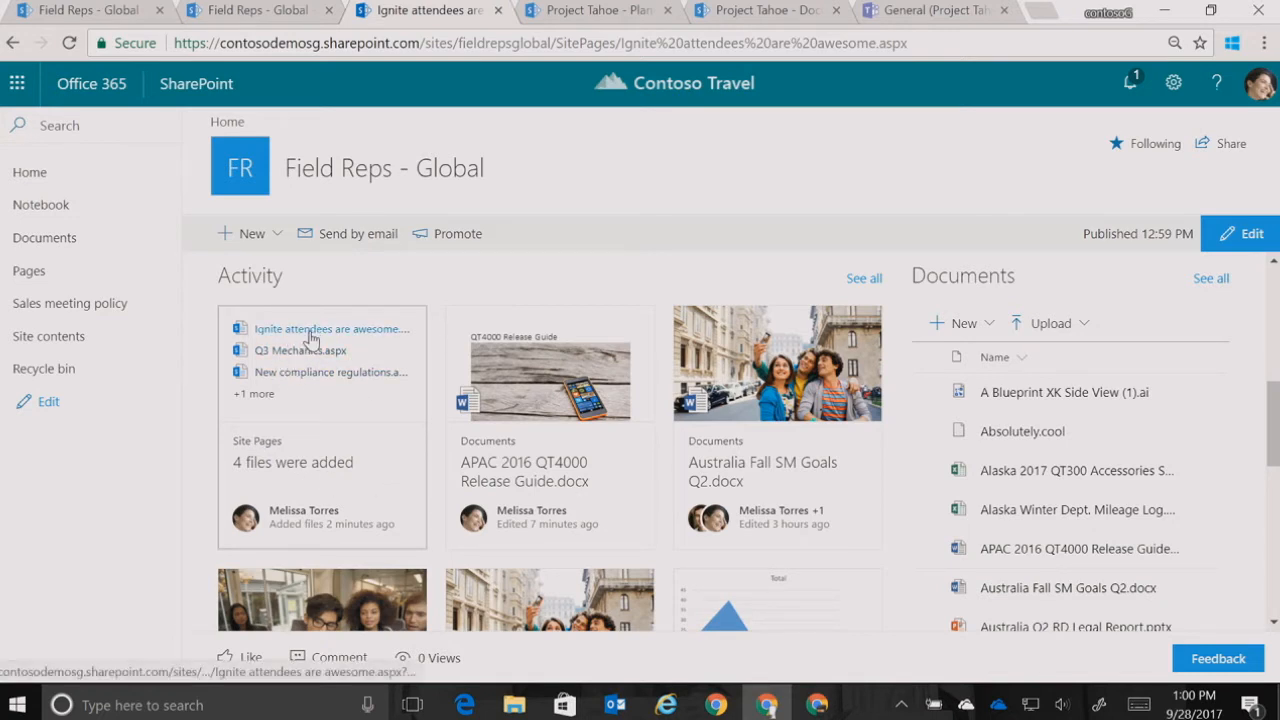
left_click_drag(1276, 390, 1276, 281)
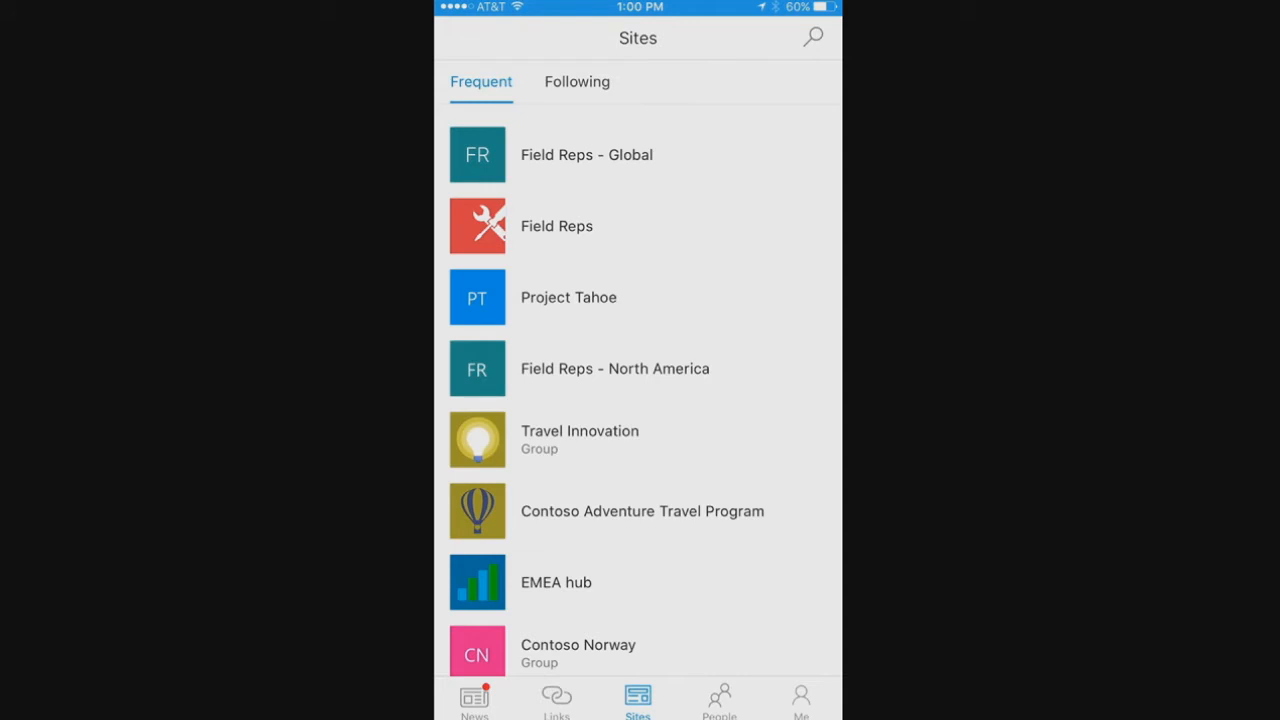
In the SharePoint mobile app, open the Field Reps - Global site and go to its Home page from the site navigation
left_click(587, 155)
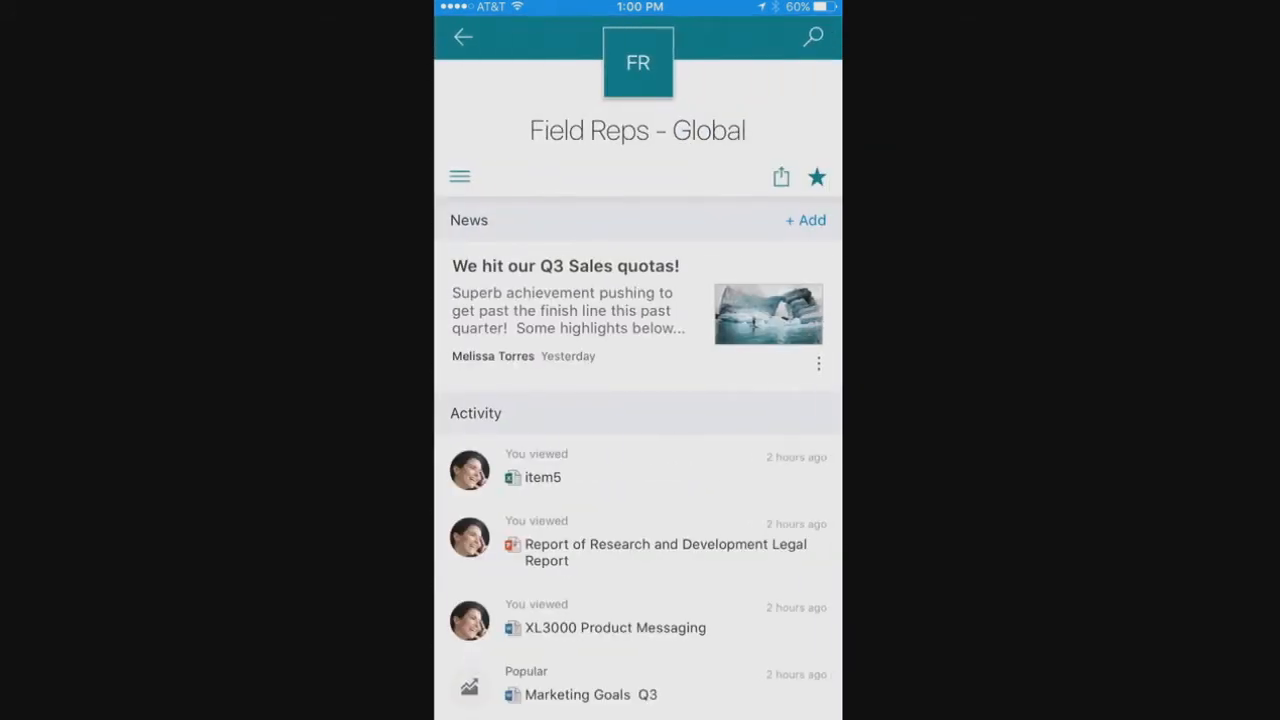
left_click(460, 176)
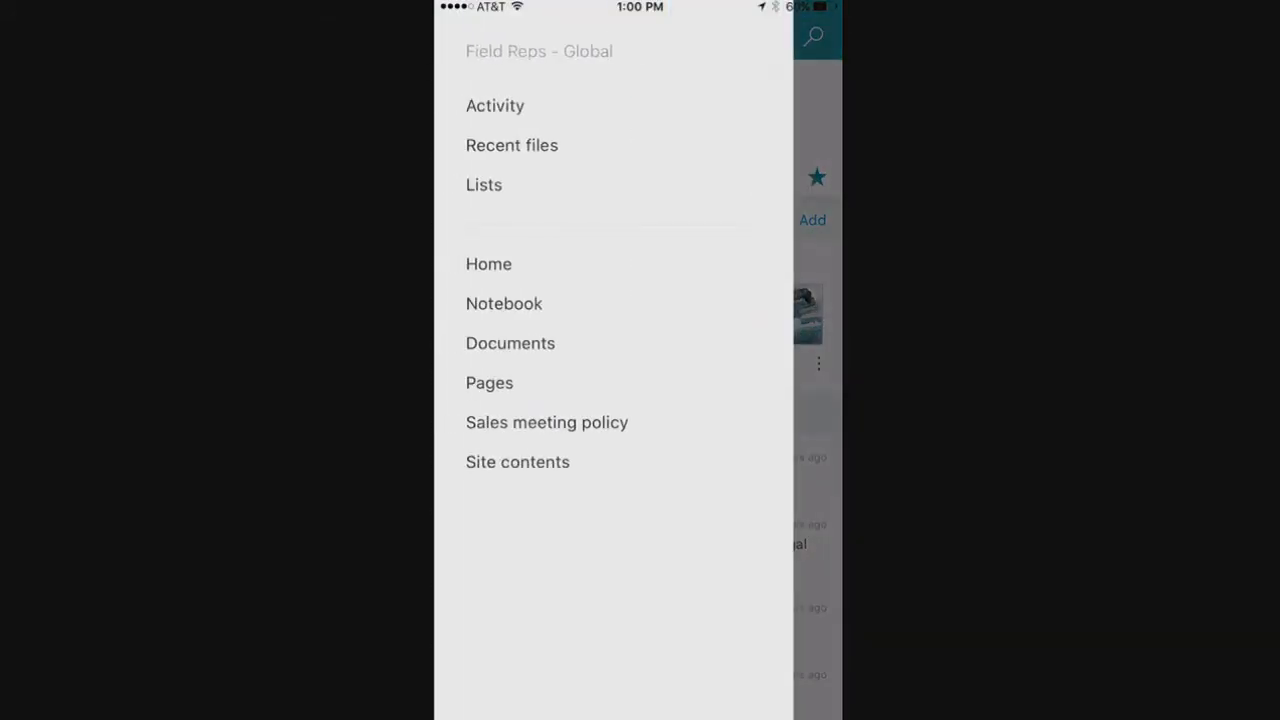
left_click(488, 264)
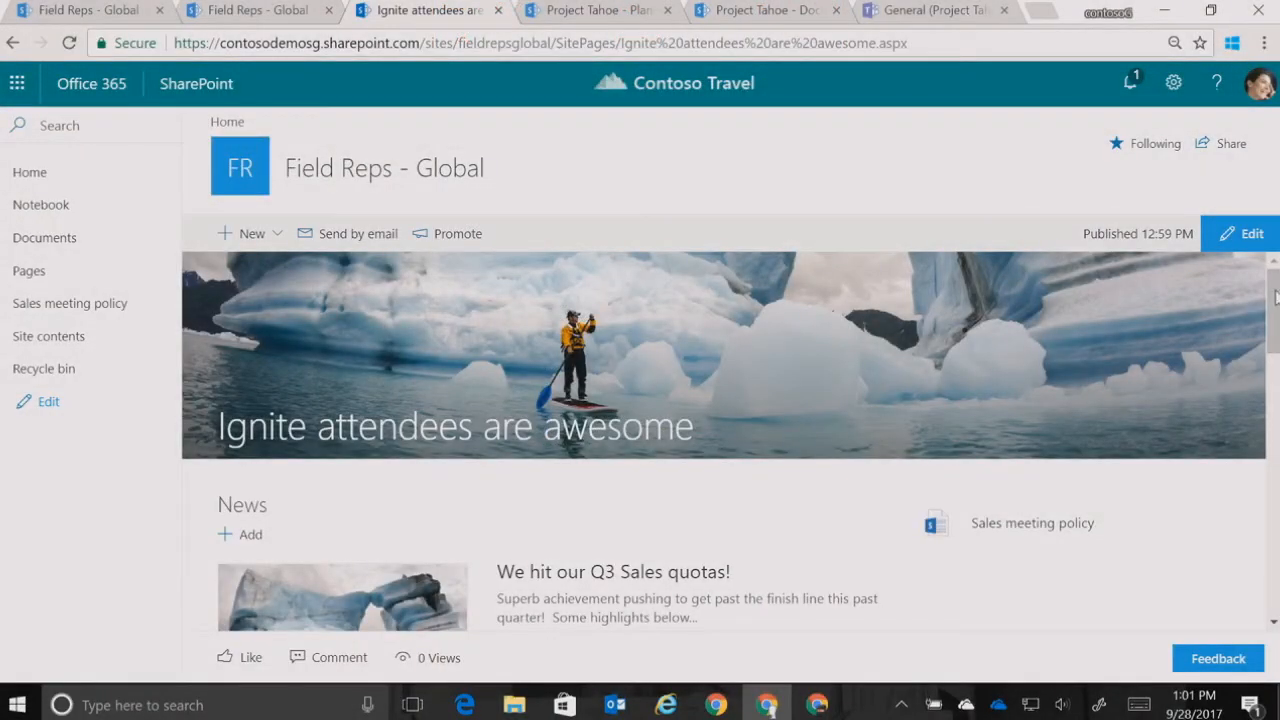
In SharePoint in the desktop browser, make Ignite attendees are awesome.aspx from the Site Pages library the site's homepage
left_click(40, 274)
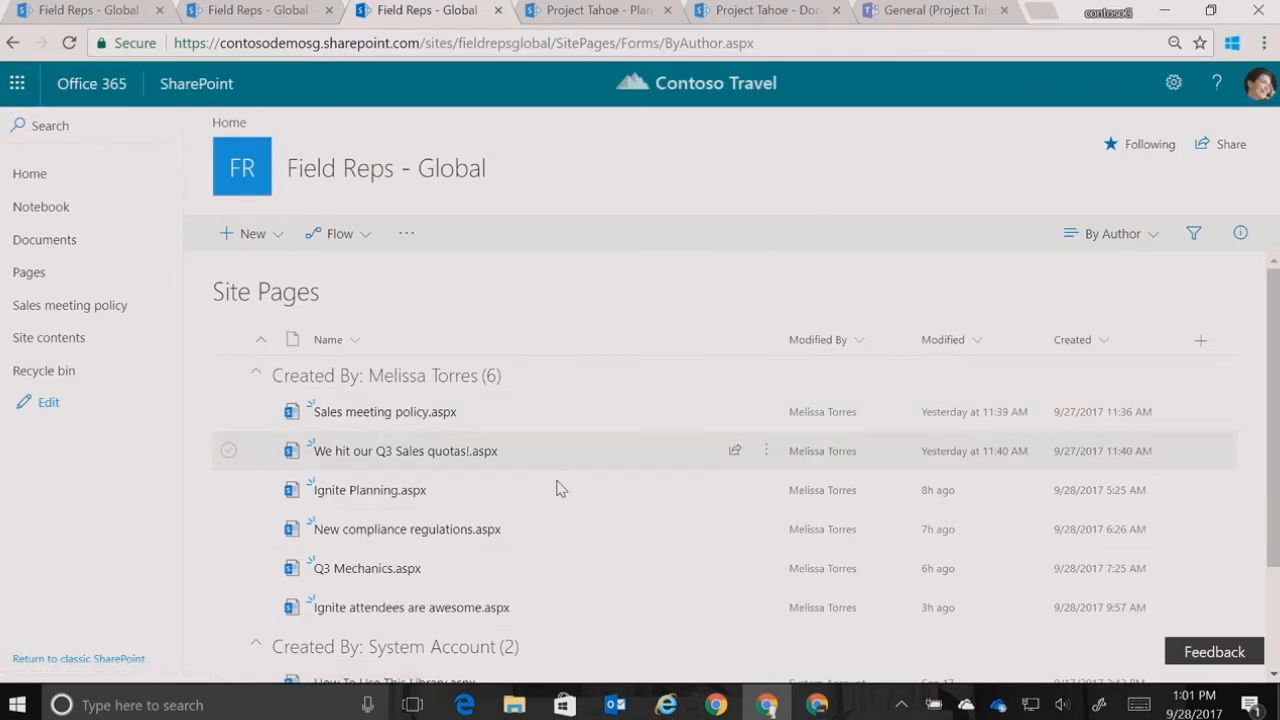
left_click(229, 609)
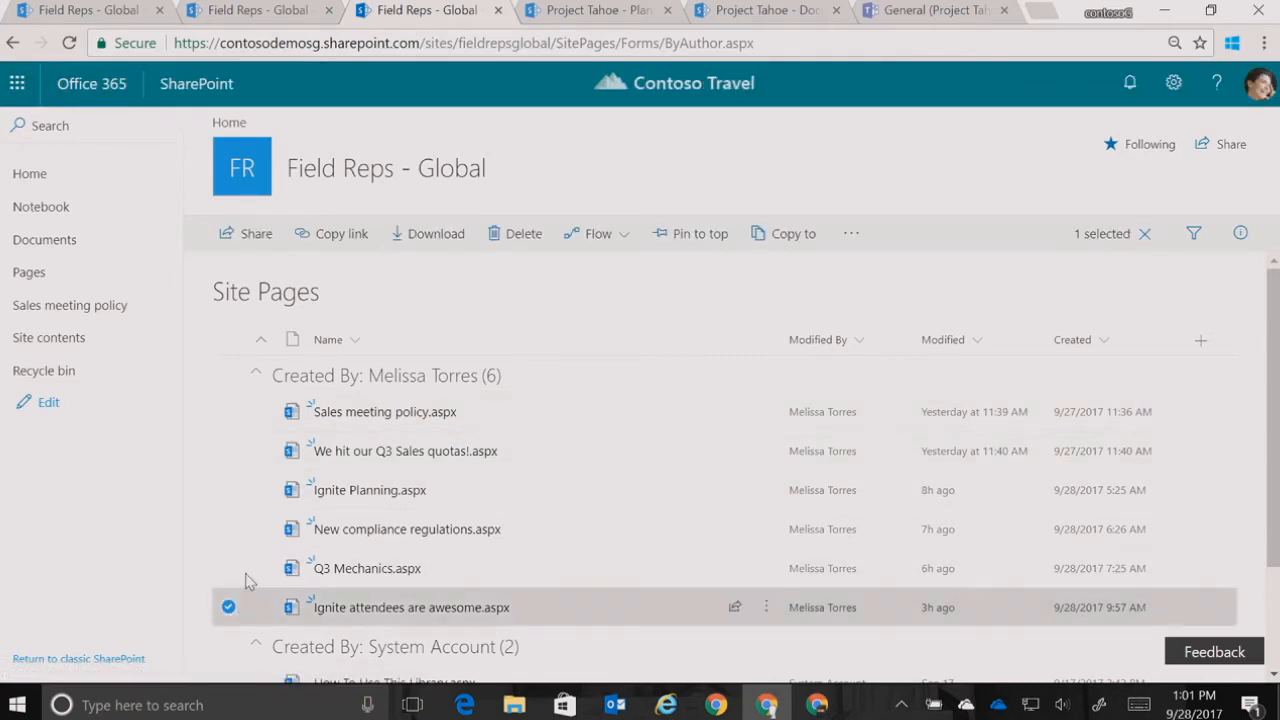
left_click(846, 240)
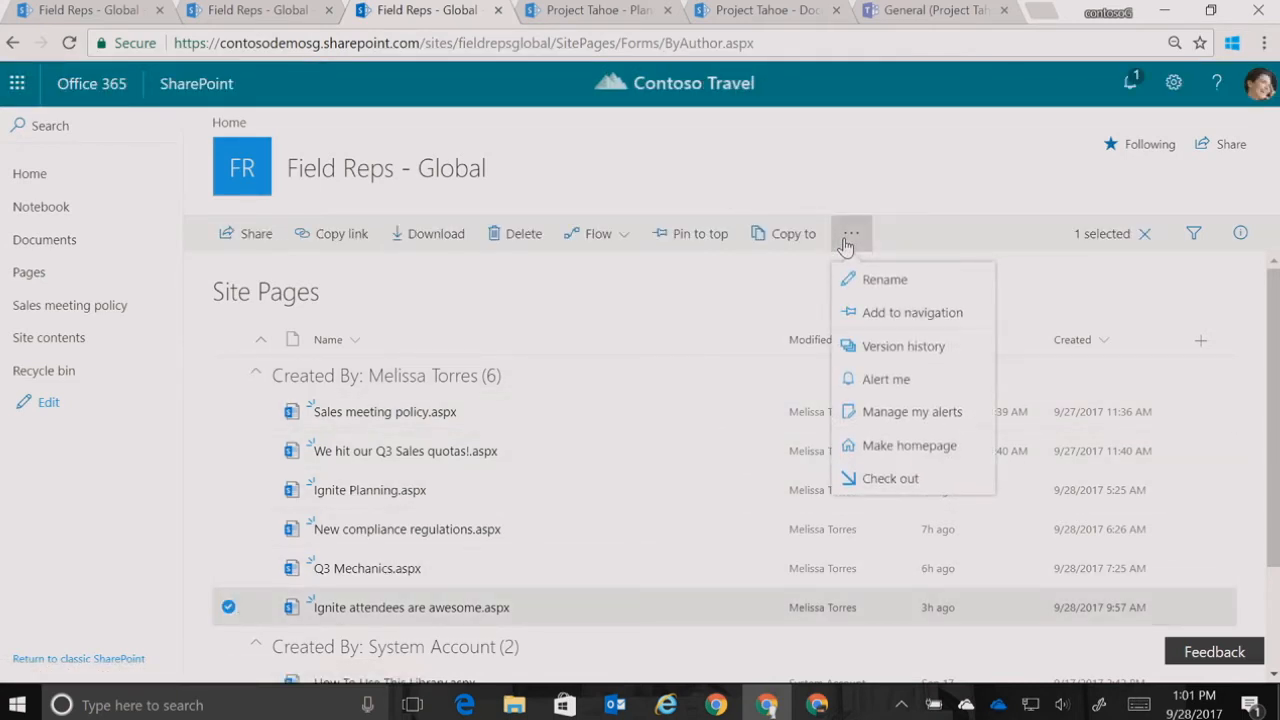
left_click(893, 446)
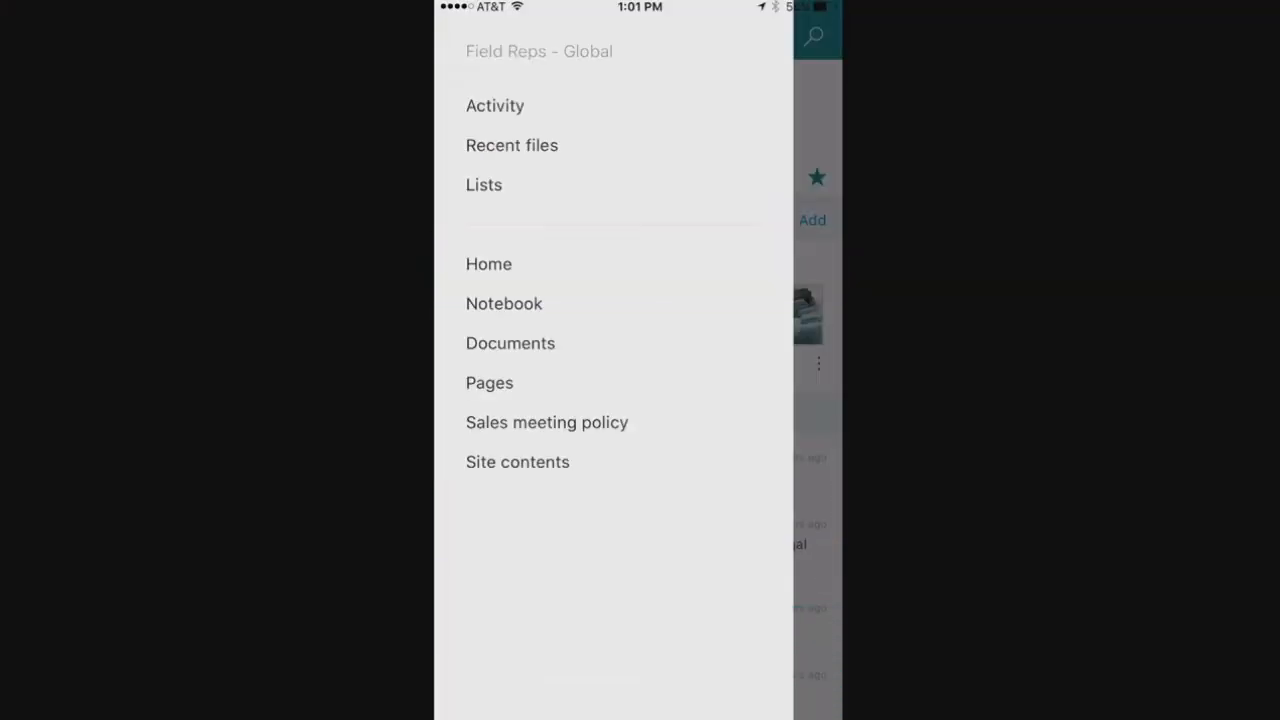
Open the site's Home page in the SharePoint mobile app and examine its banner, News, Quick links, Activity and Documents content
left_click(488, 264)
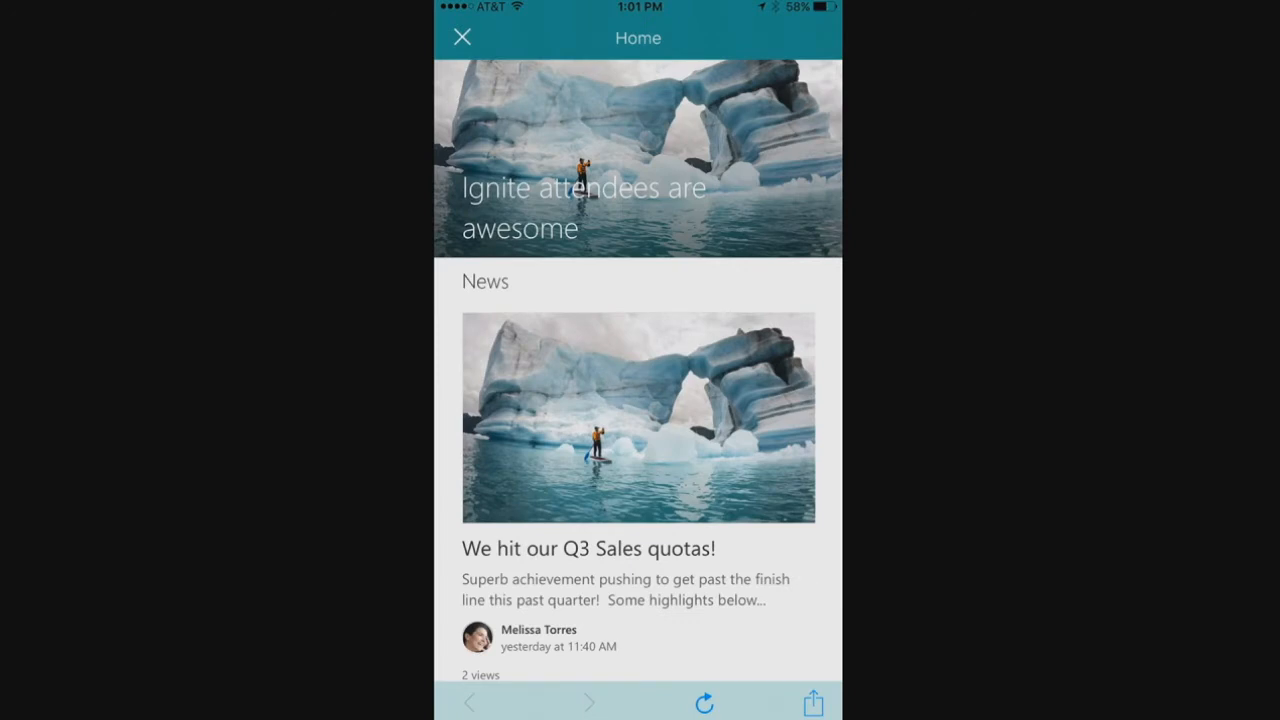
scroll(638, 370, "up", 1)
scroll(638, 370, "down", 1)
scroll(638, 370, "down", 5)
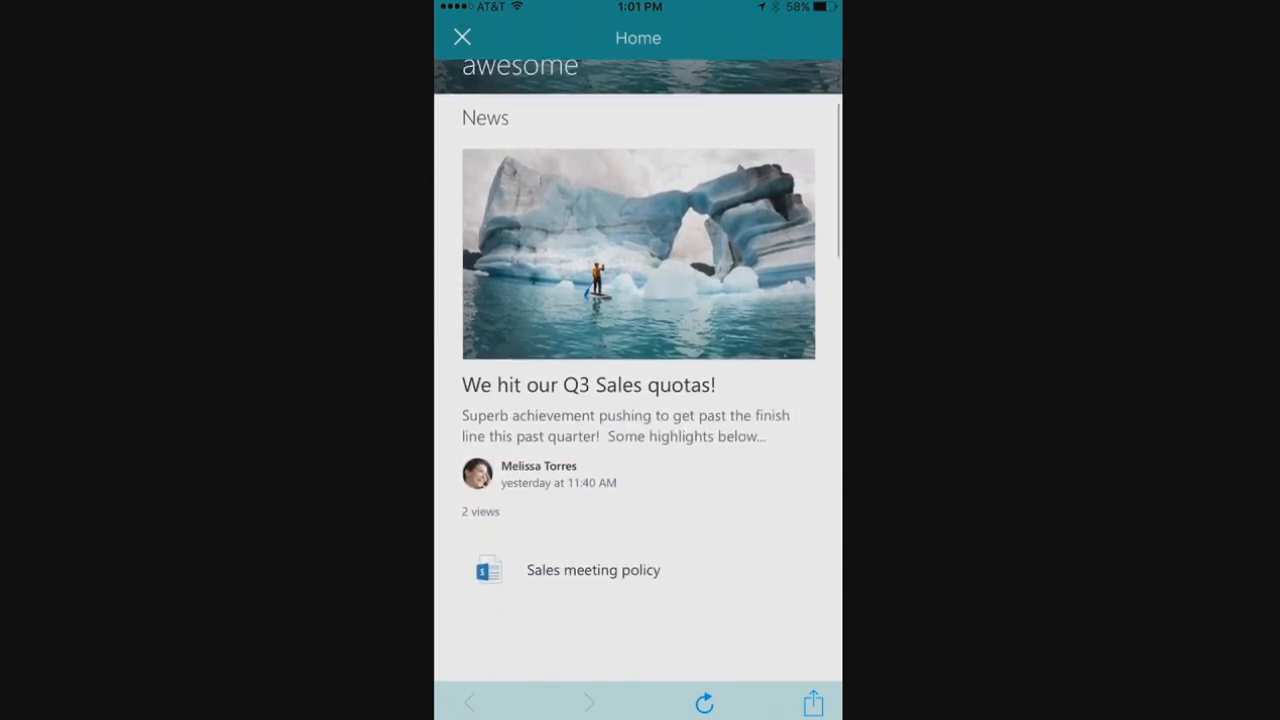
scroll(638, 370, "down", 3)
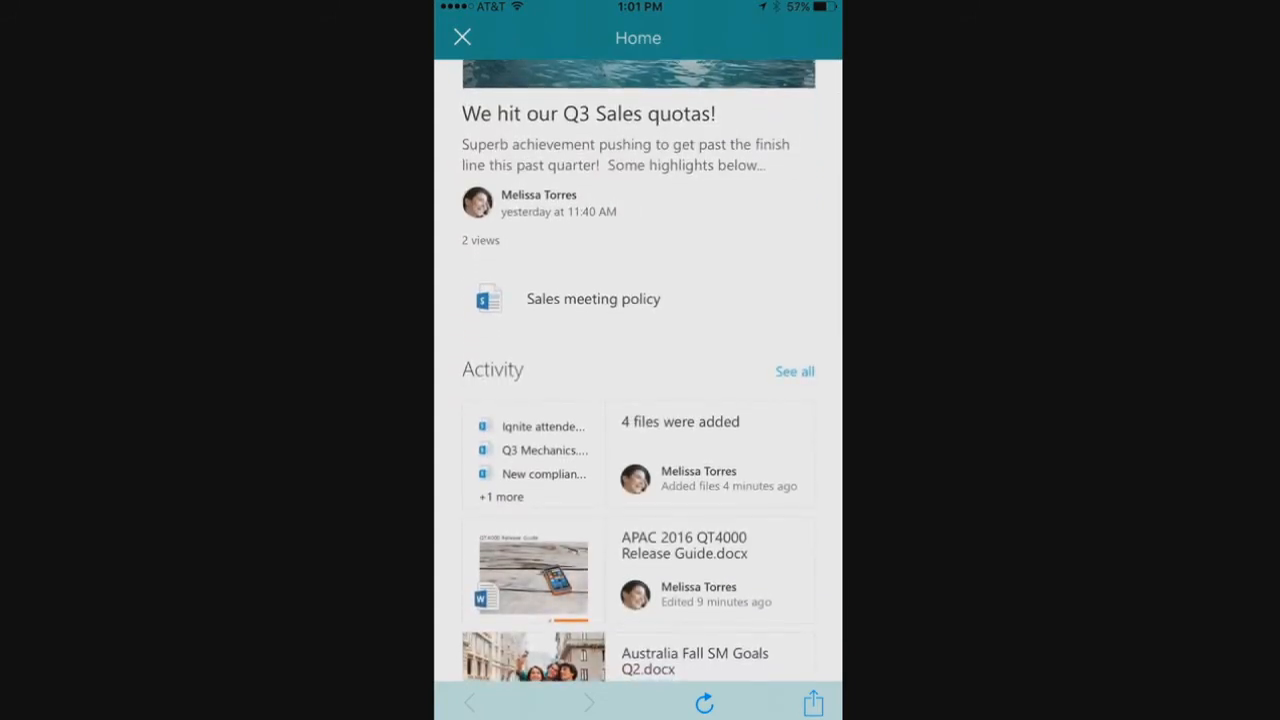
scroll(638, 370, "down", 3)
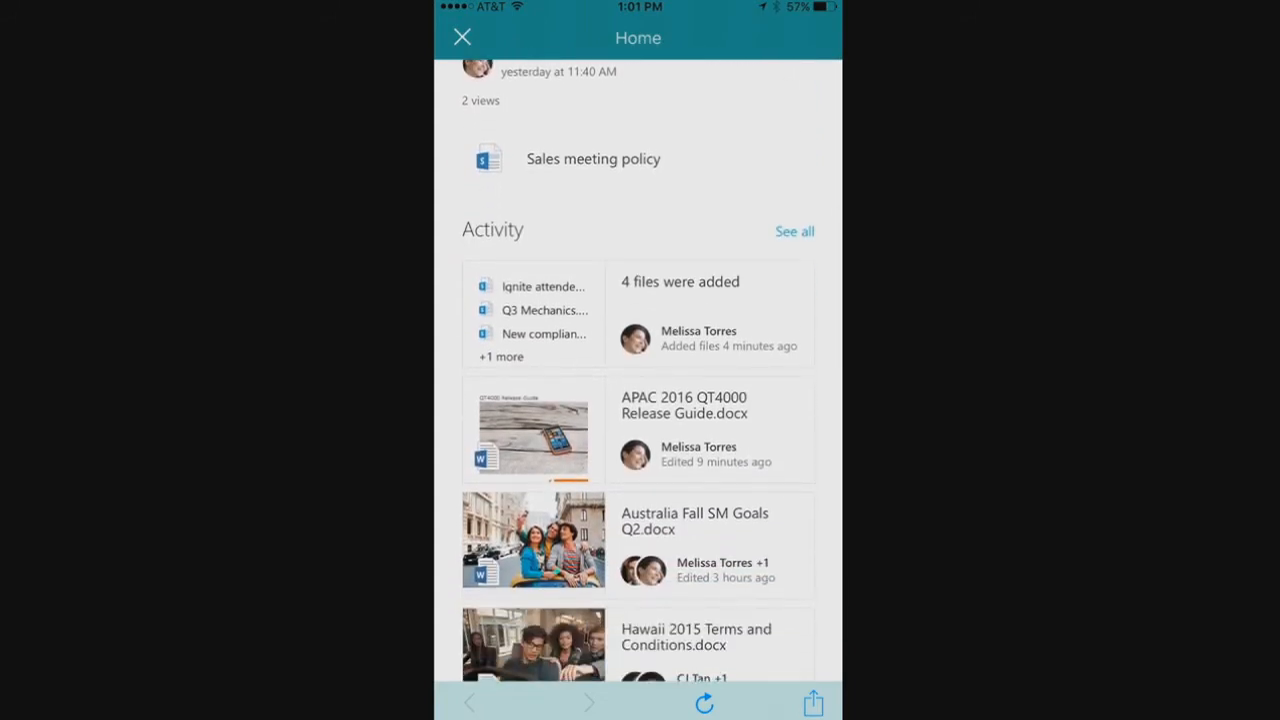
scroll(638, 370, "down", 3)
scroll(638, 370, "down", 3)
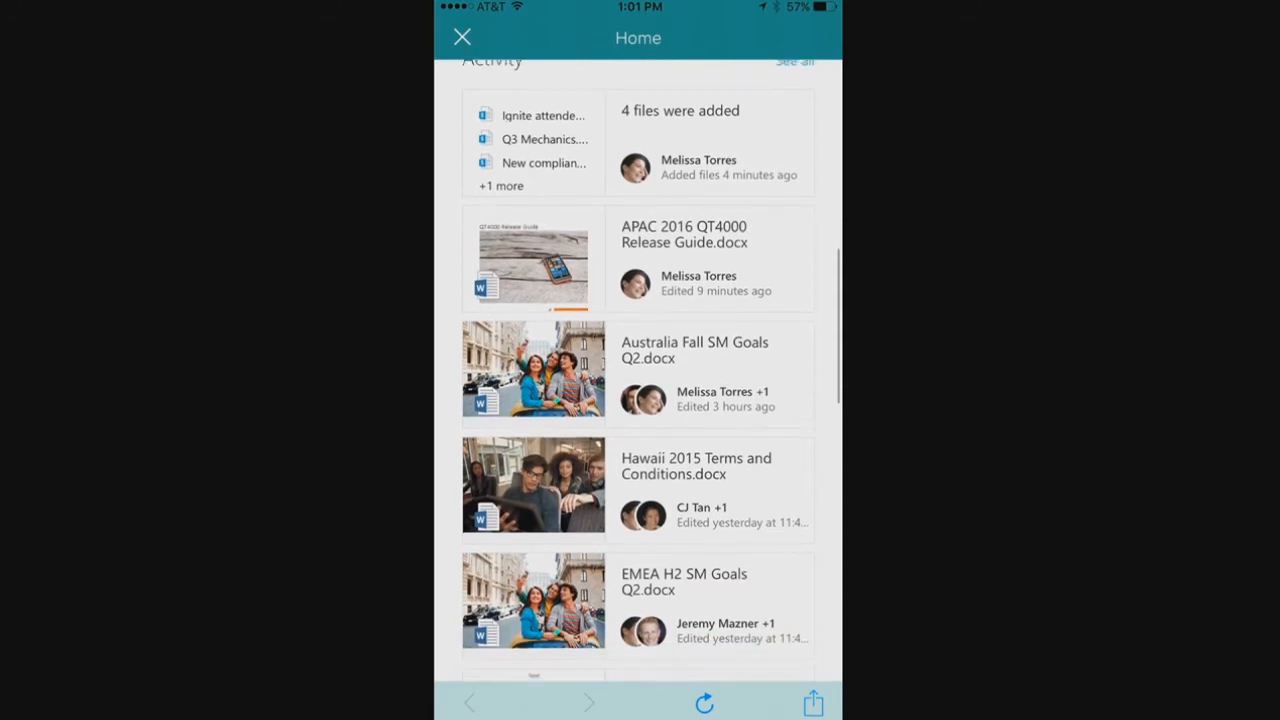
scroll(638, 370, "down", 3)
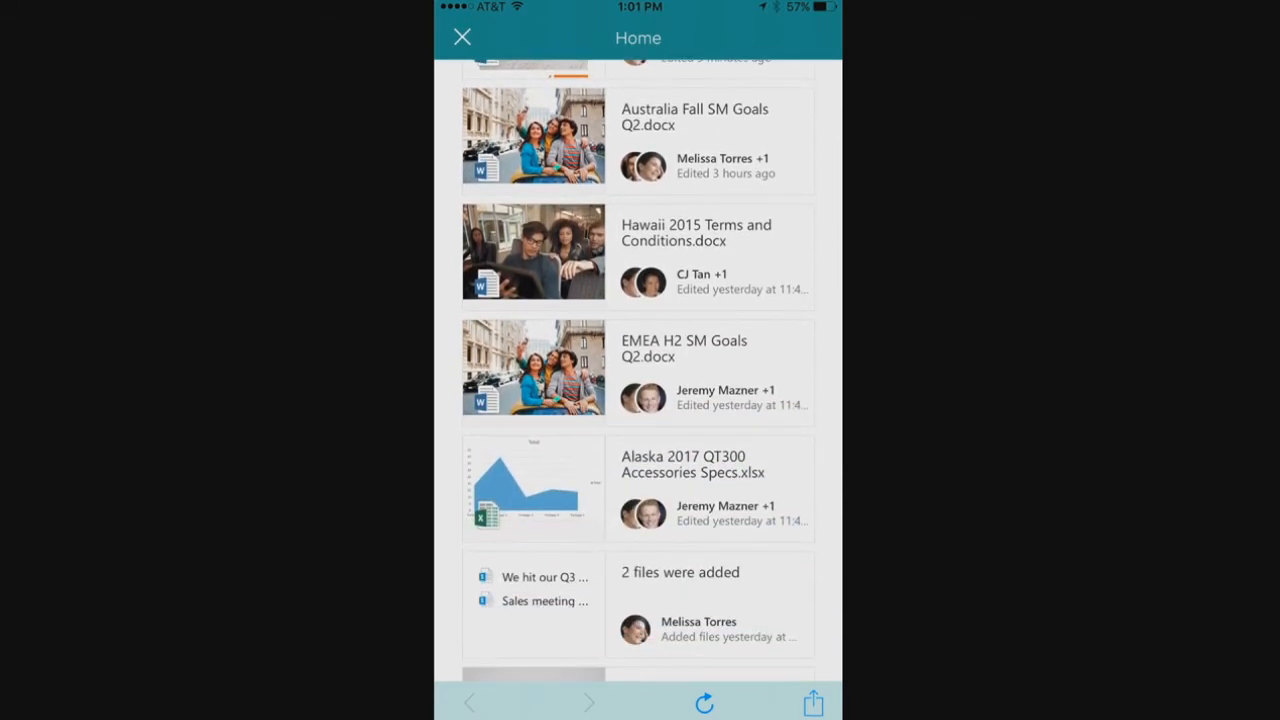
scroll(638, 370, "up", 3)
scroll(638, 370, "down", 6)
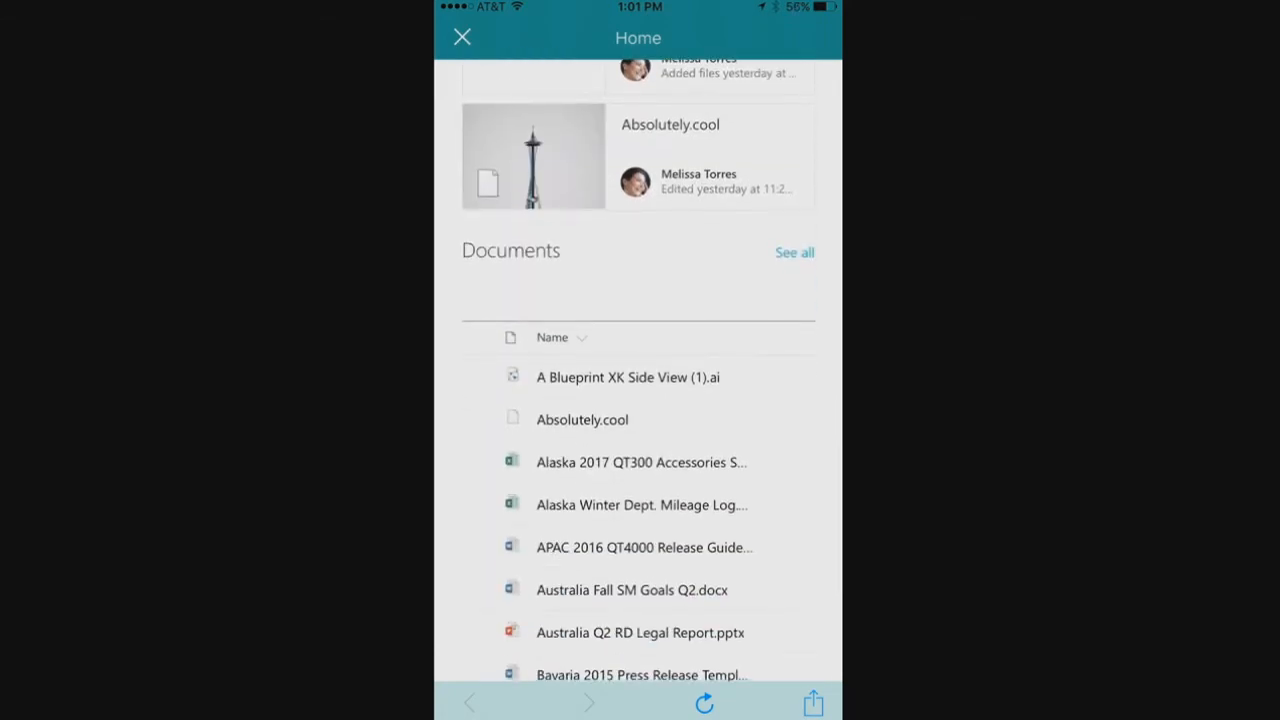
scroll(638, 400, "down", 3)
scroll(638, 420, "right", 5)
scroll(638, 420, "right", 2)
scroll(638, 420, "left", 8)
scroll(638, 400, "down", 2)
scroll(638, 400, "up", 5)
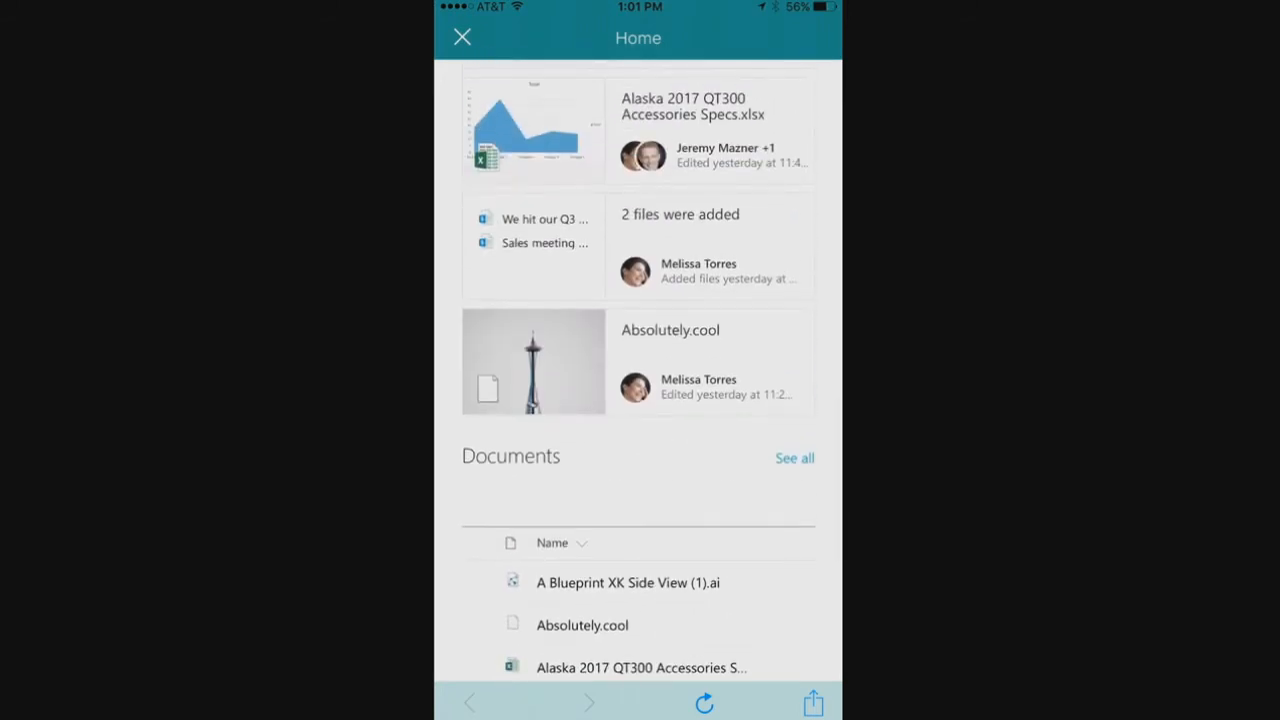
Close the mobile Home page and bring up the file card for Ignite attendees are awesome.aspx in the browser's Site Pages library
left_click(462, 37)
left_click(818, 400)
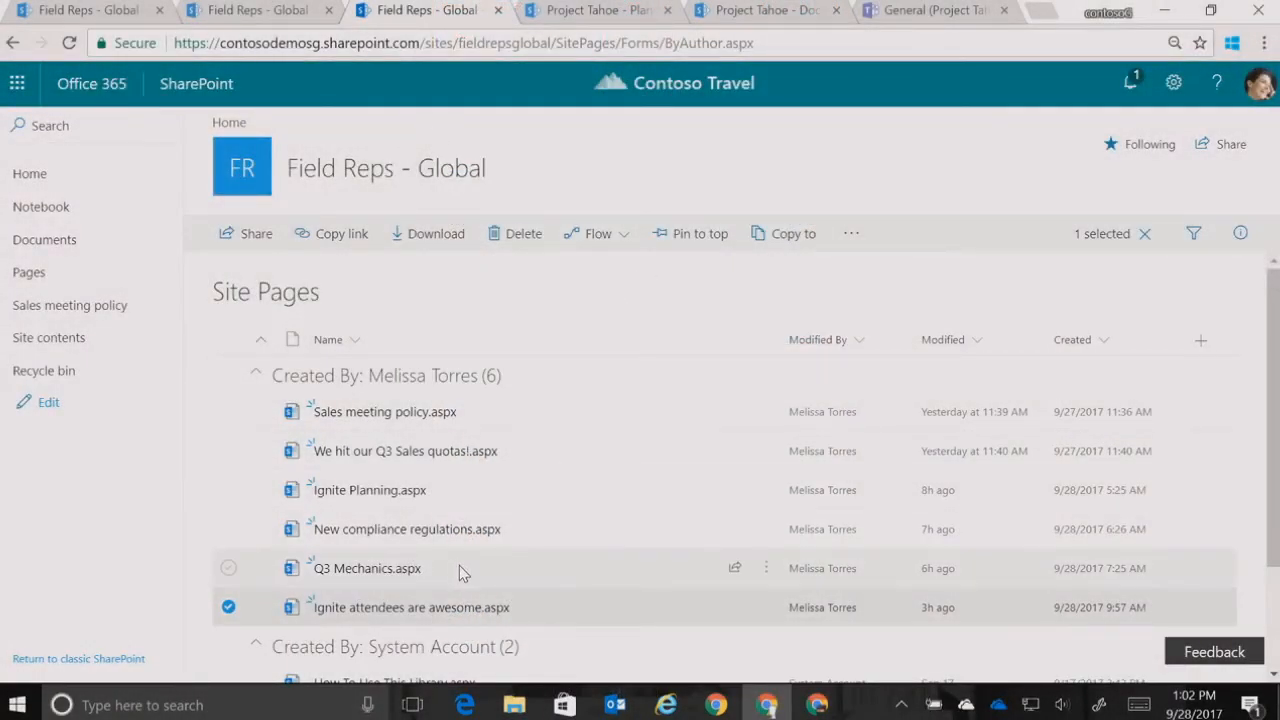
mouse_move(397, 622)
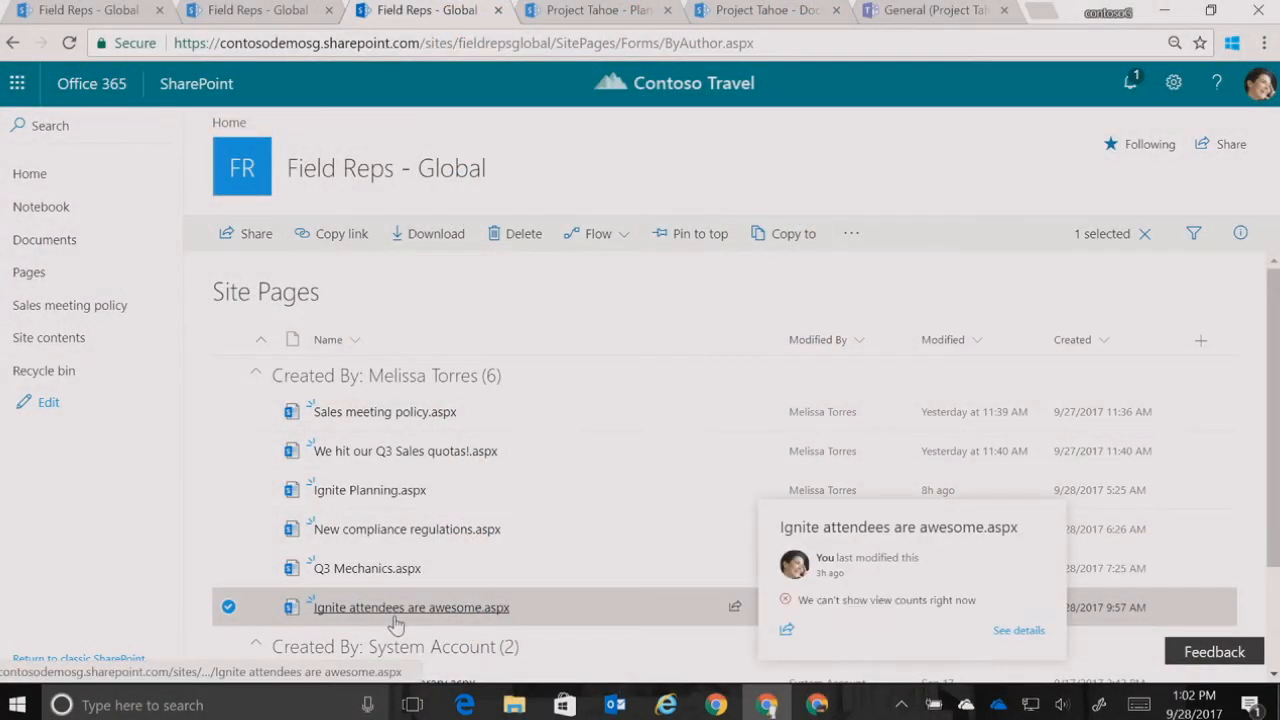
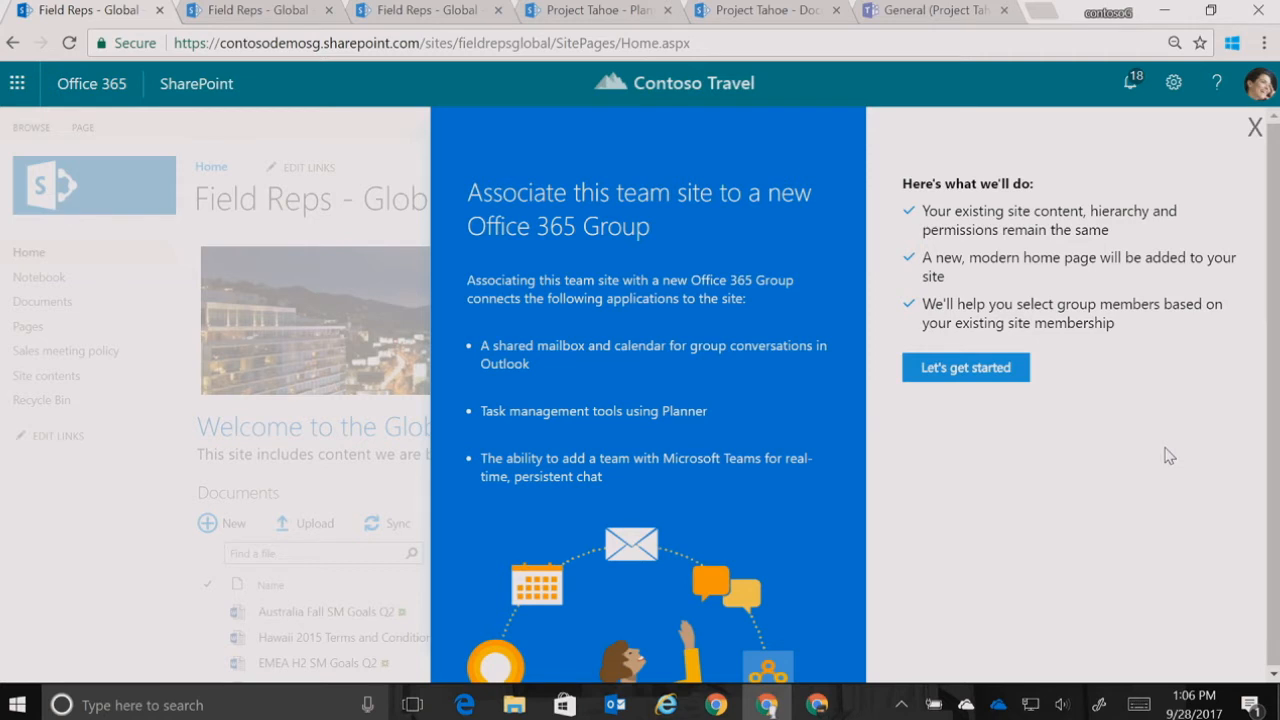
Start associating the Field Reps - Global team site with a new Office 365 group, set it to Private, and connect the group
left_click(1000, 374)
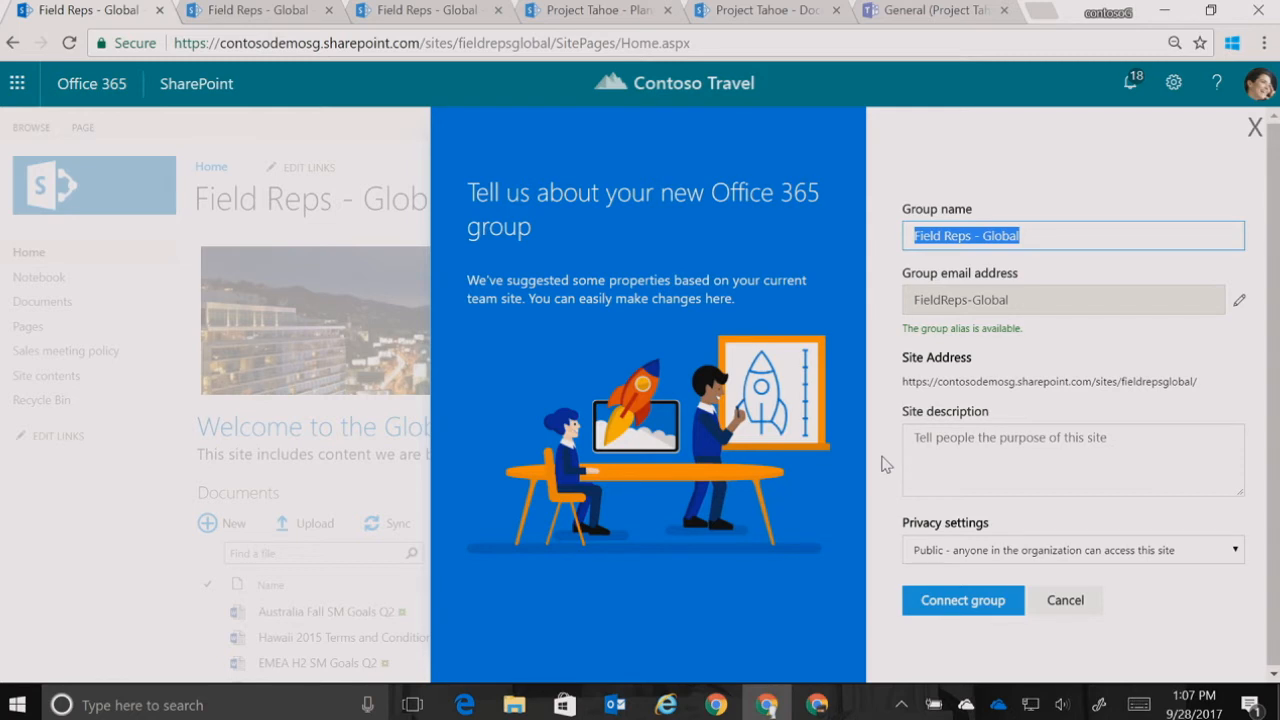
left_click(1235, 552)
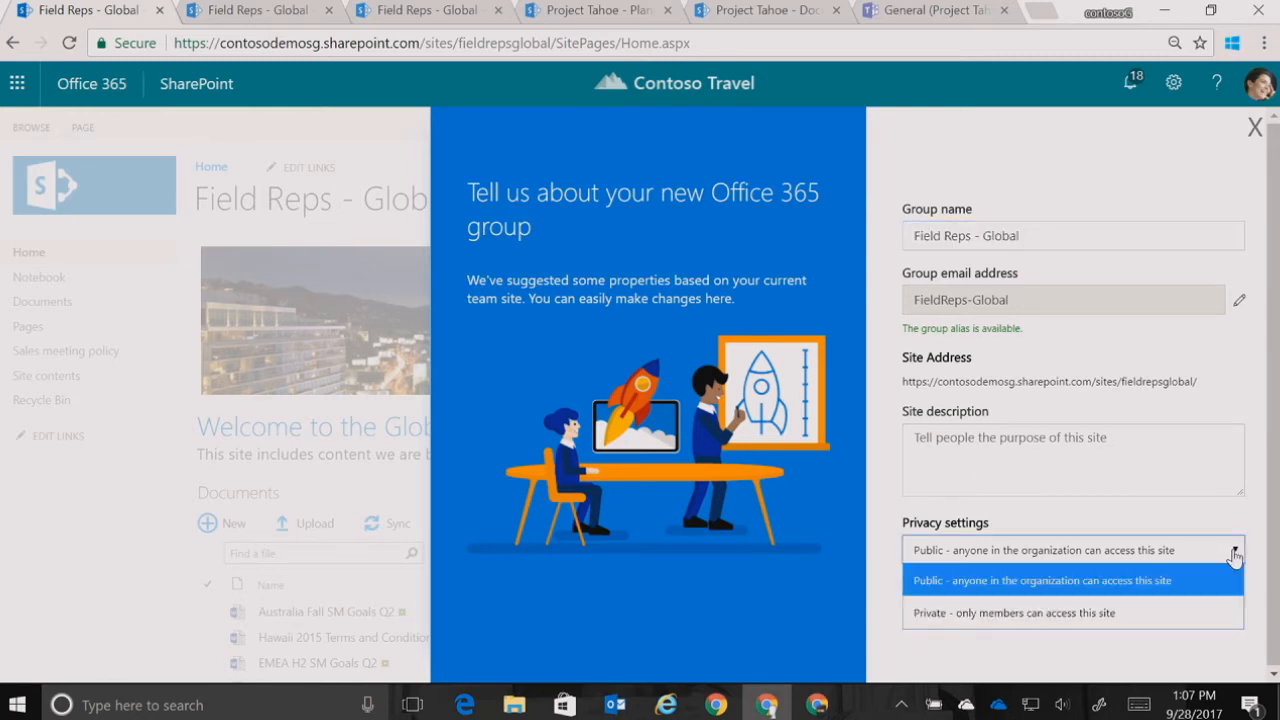
left_click(1220, 613)
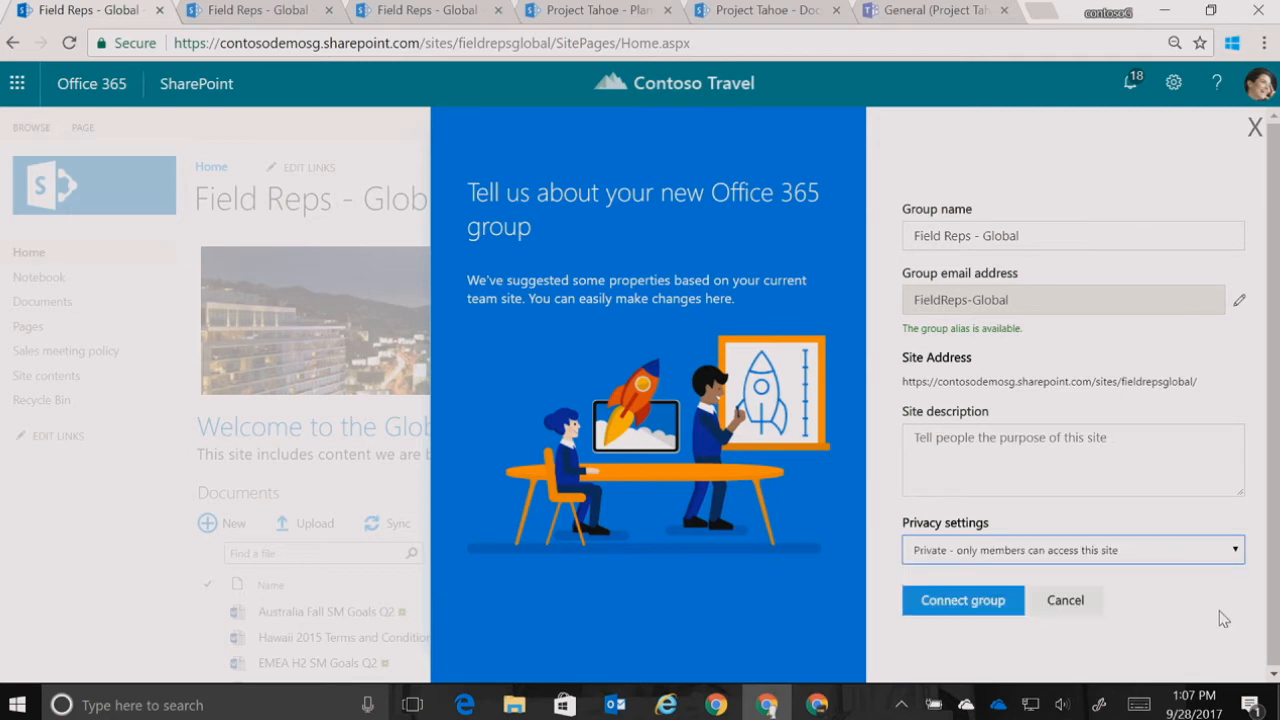
left_click(952, 604)
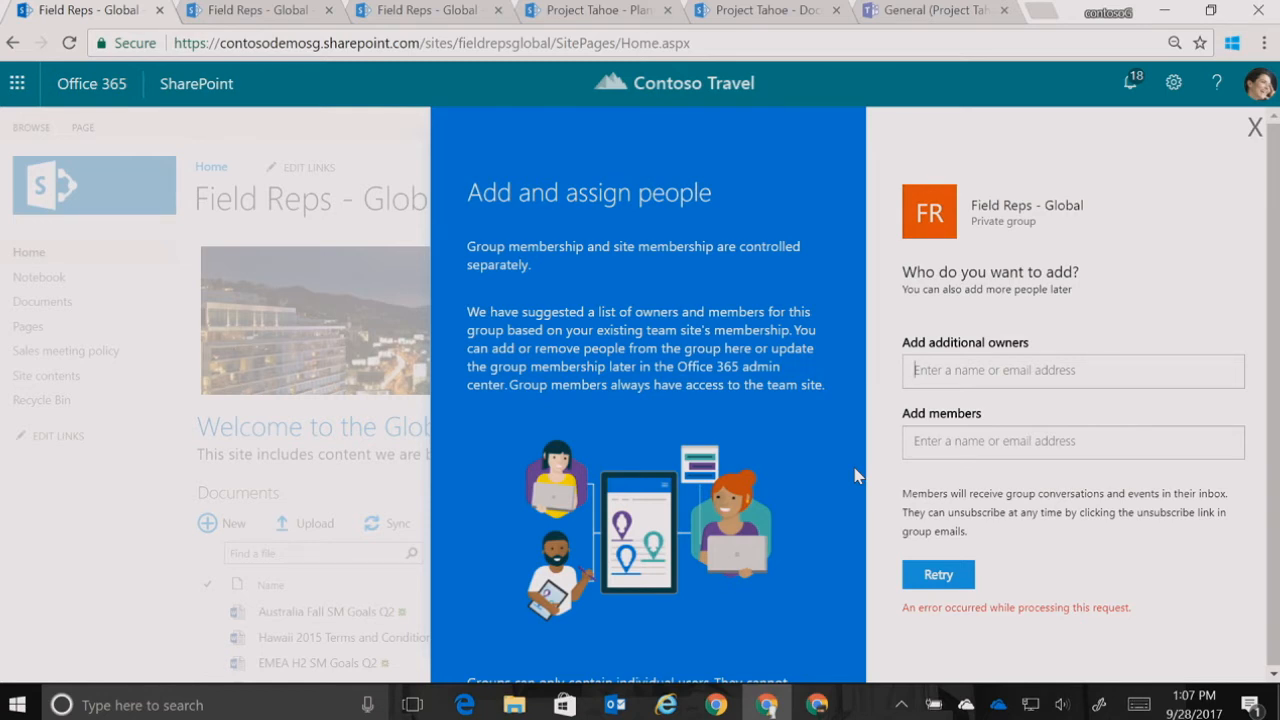
Add two people as members of the Field Reps - Global group, resubmit the request, and close the setup pane
left_click(1070, 437)
type("jer")
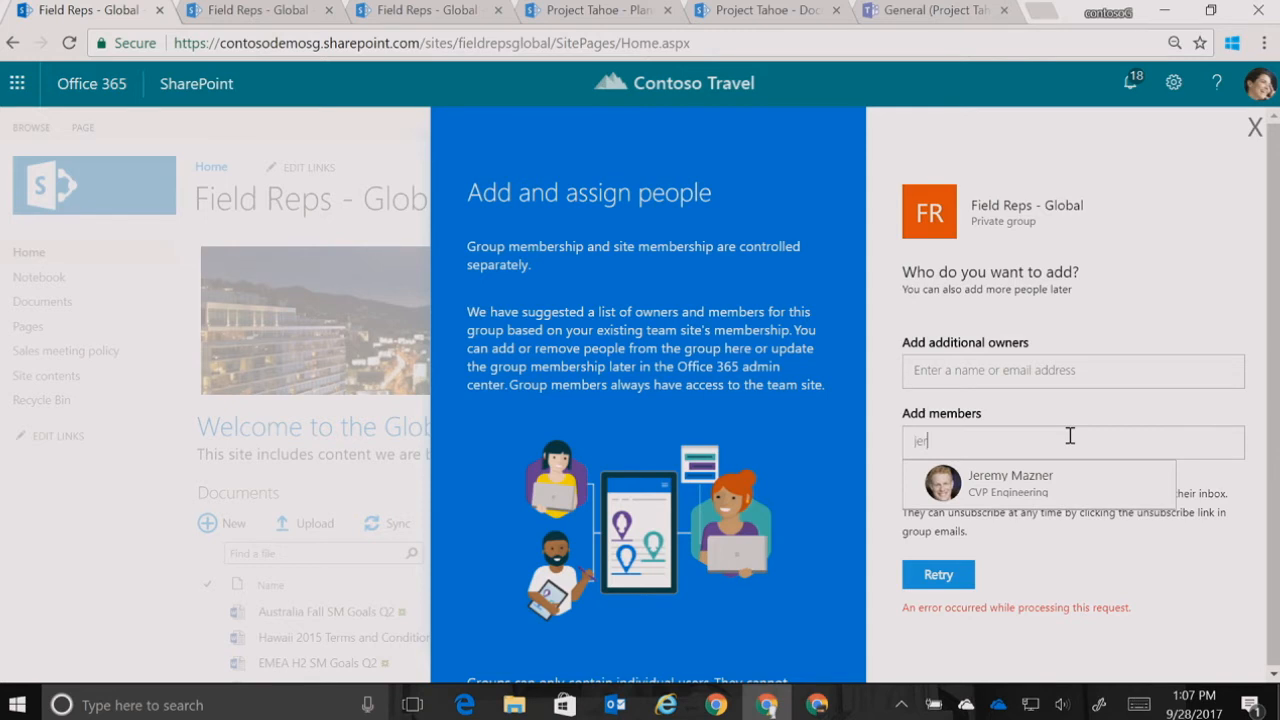
left_click(1035, 508)
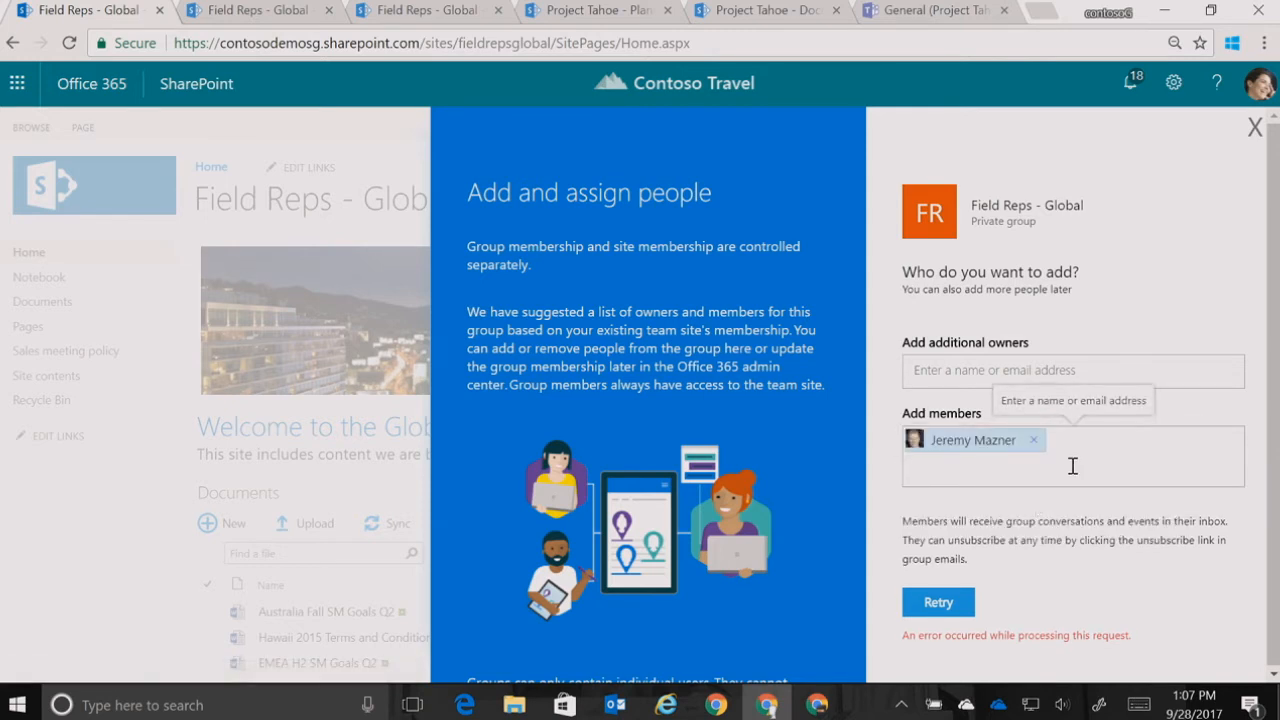
type("adam")
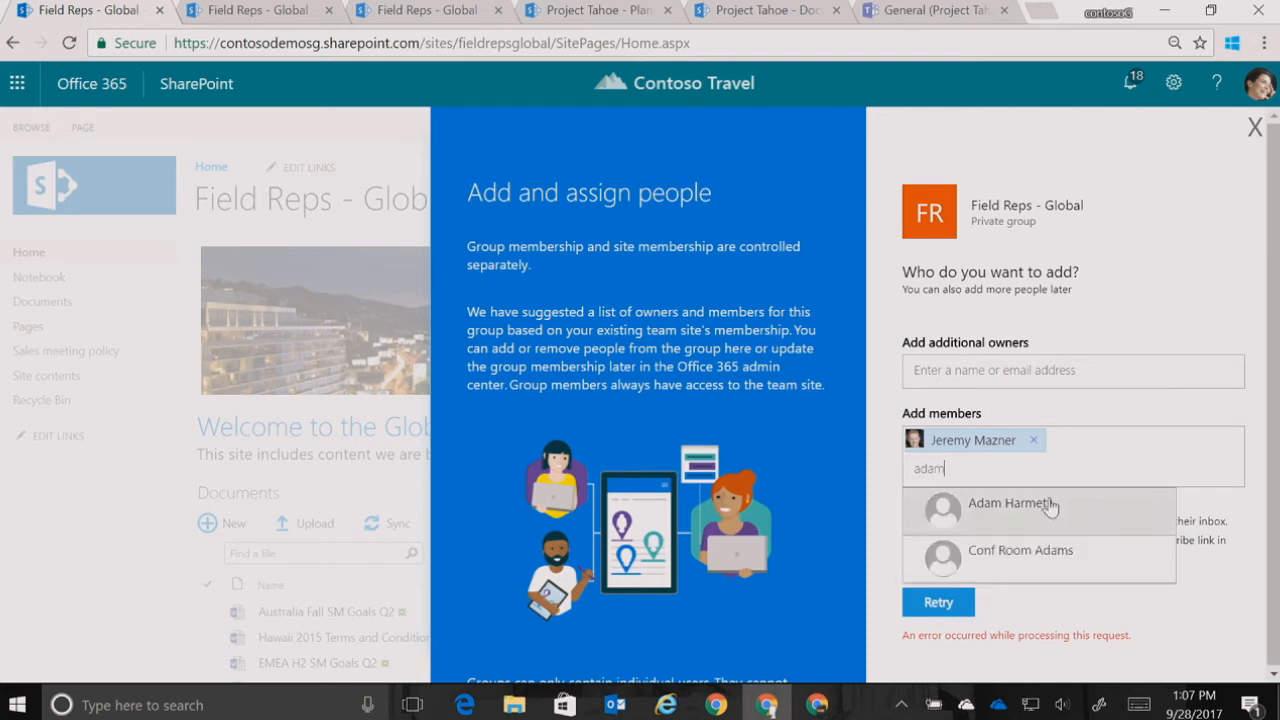
left_click(1051, 507)
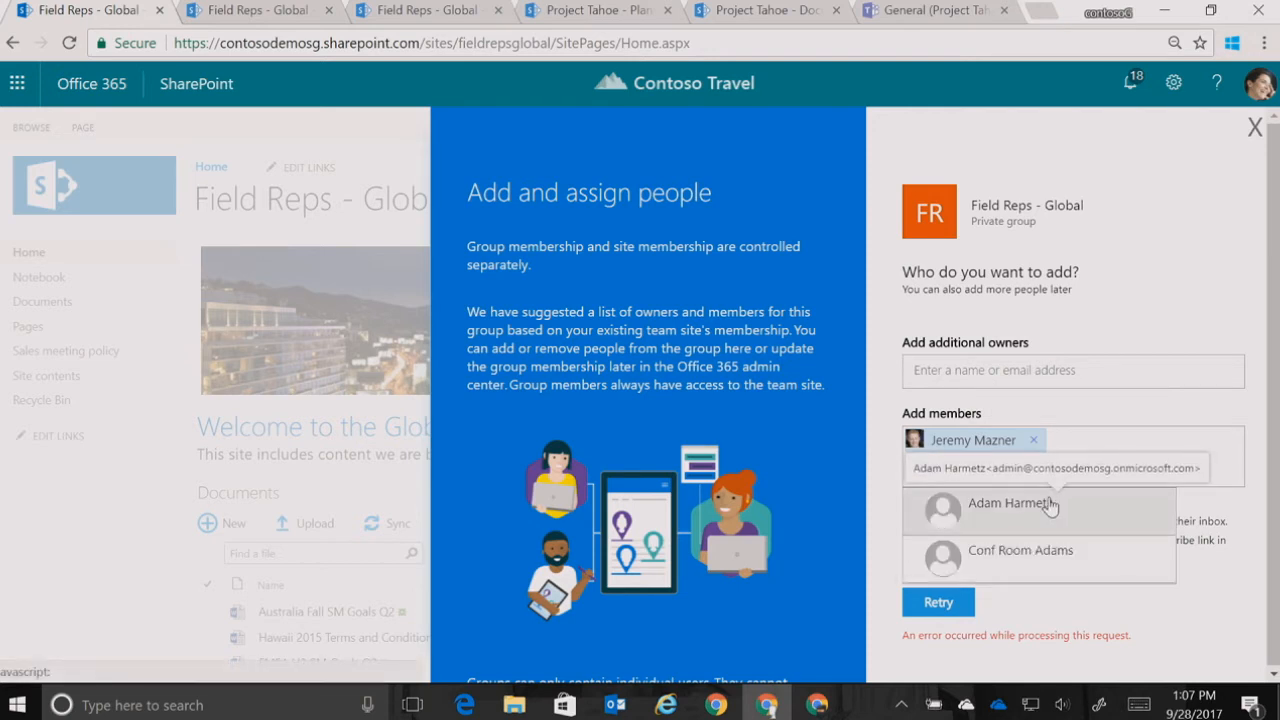
left_click(929, 610)
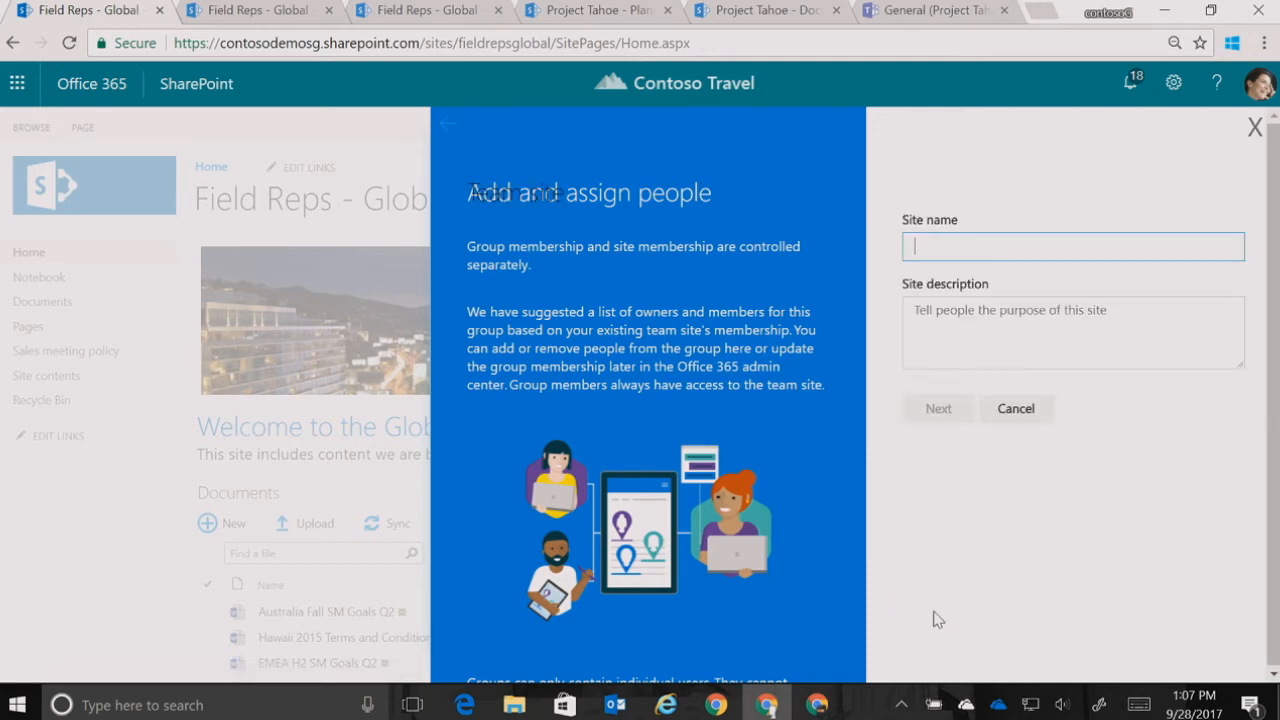
left_click(1251, 138)
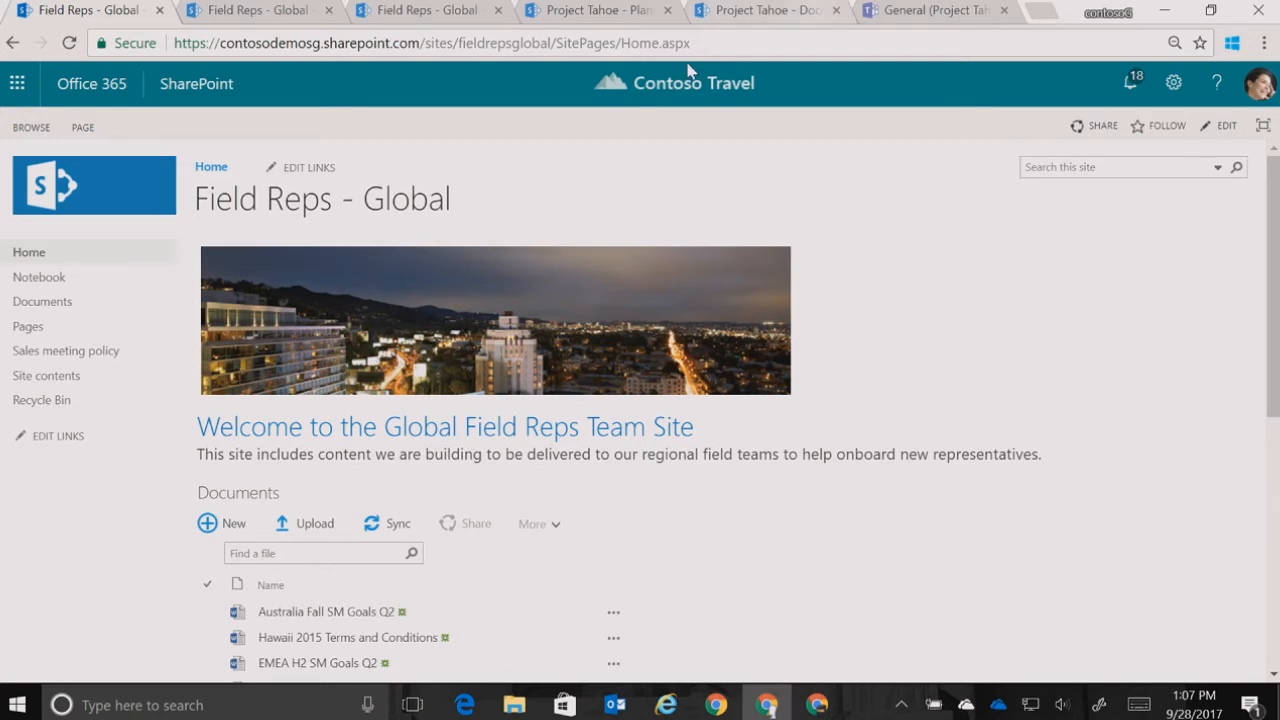
On the Project Tahoe home page, review the group membership list and the first member's role options, then close the membership pane
left_click(573, 16)
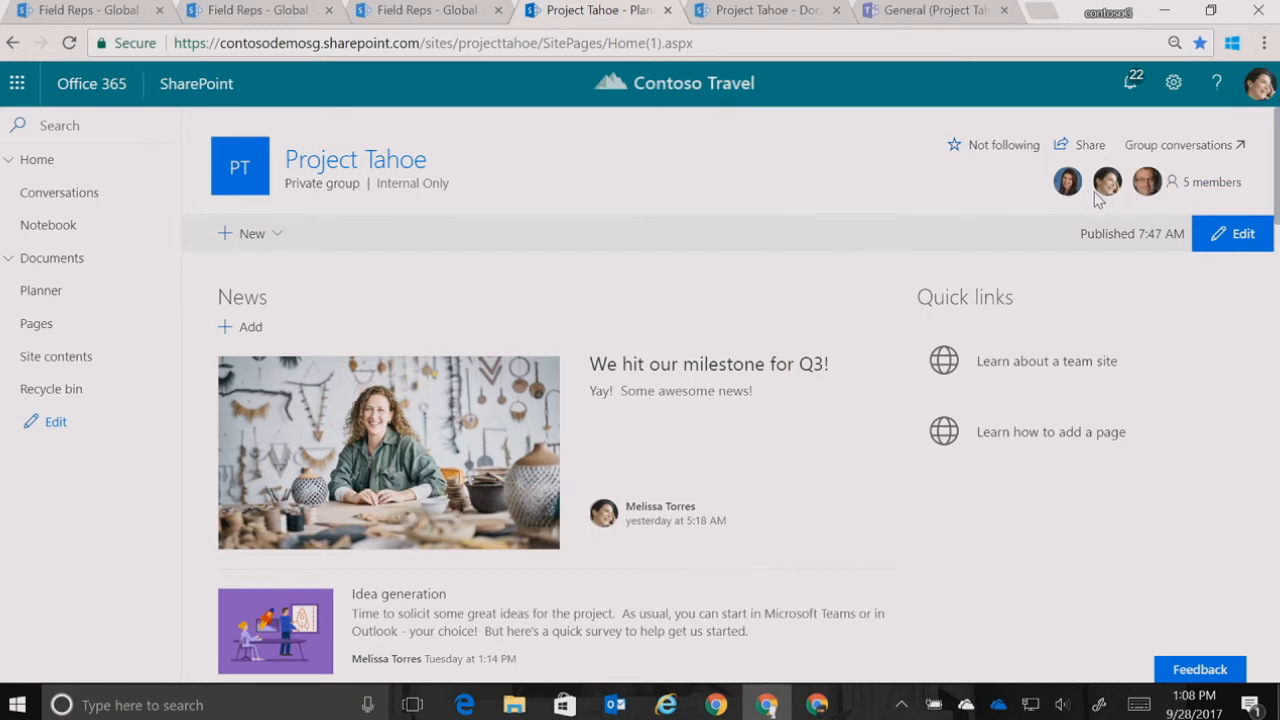
left_click(1199, 194)
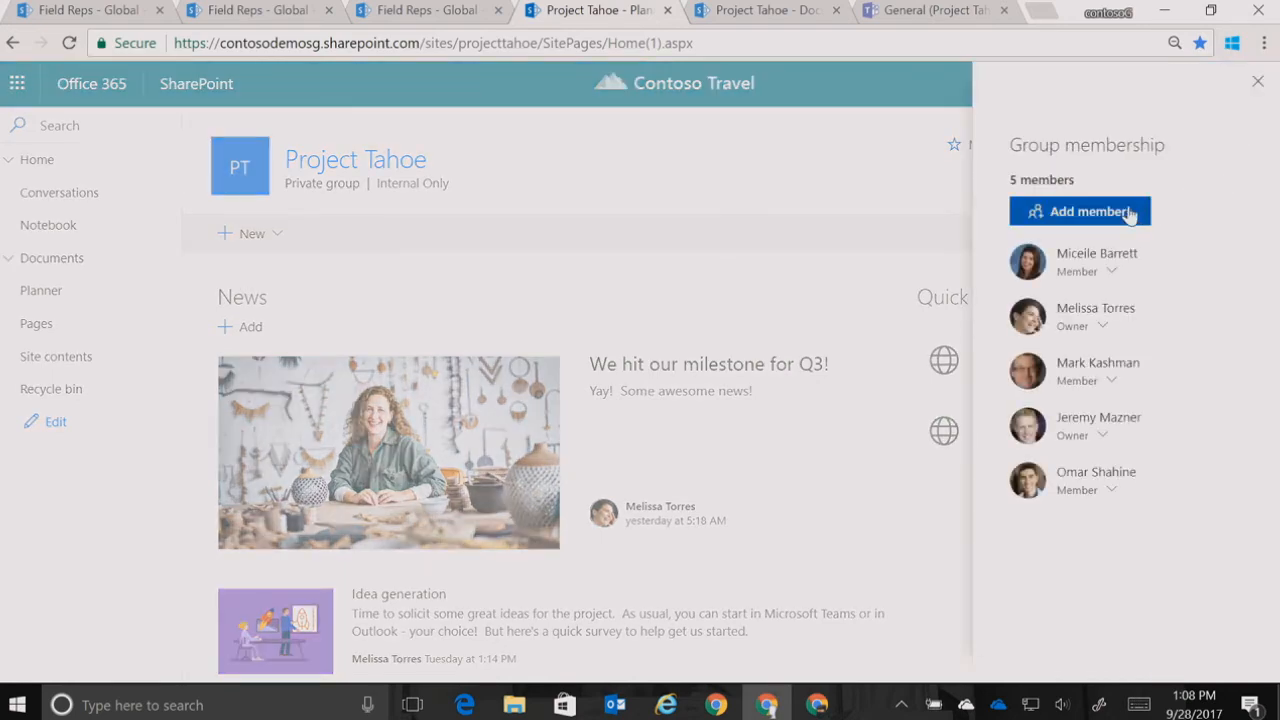
left_click(1112, 272)
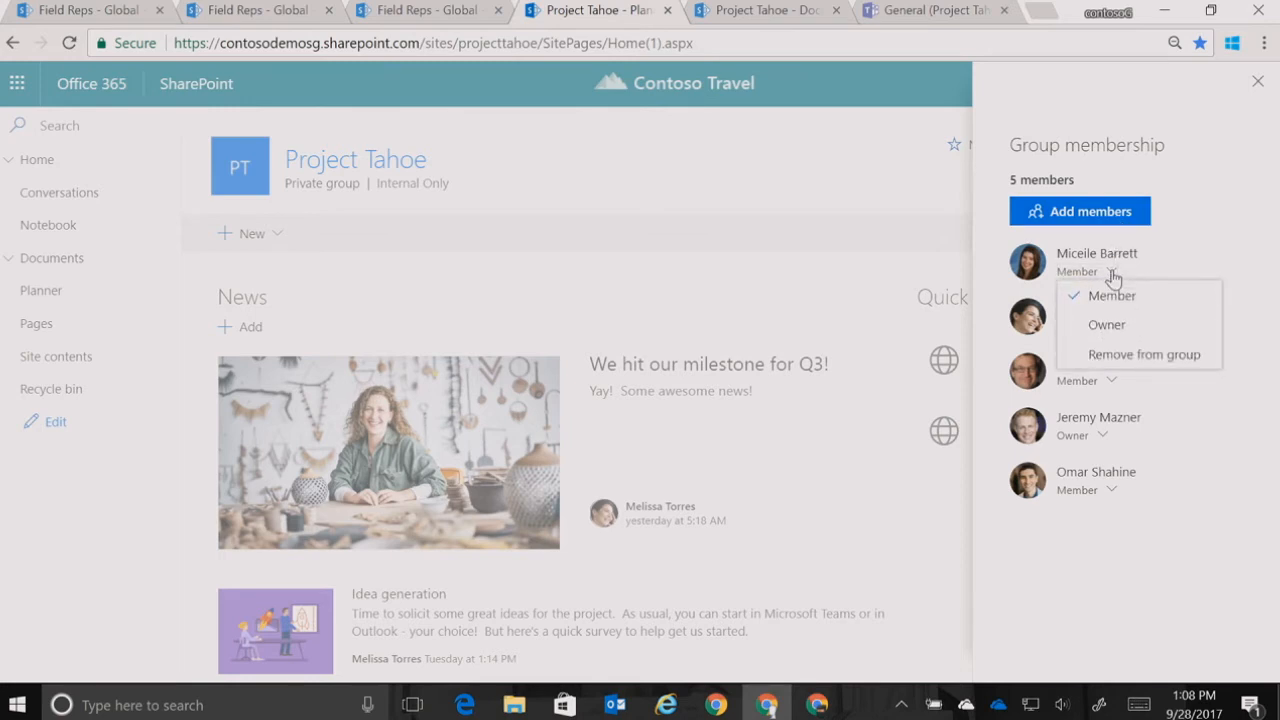
left_click(1260, 88)
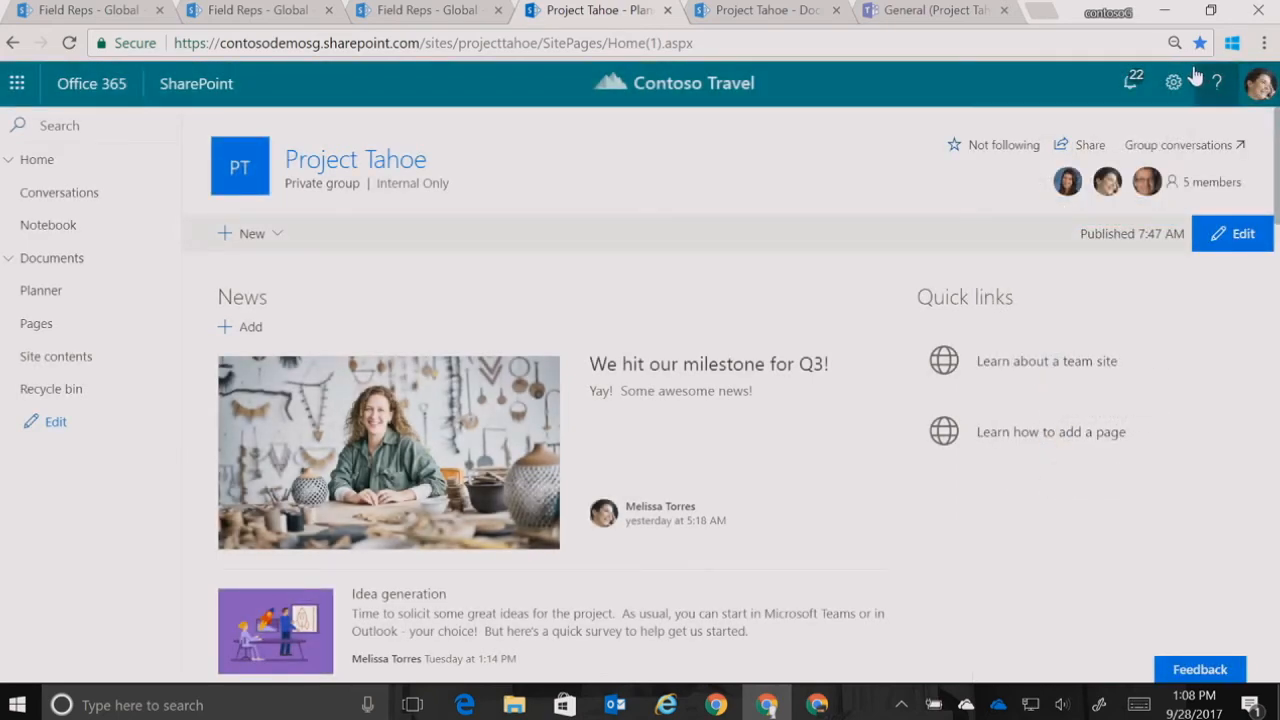
Review Project Tahoe's site information, including privacy, team site classification and hub site settings, and leave without saving
left_click(1175, 84)
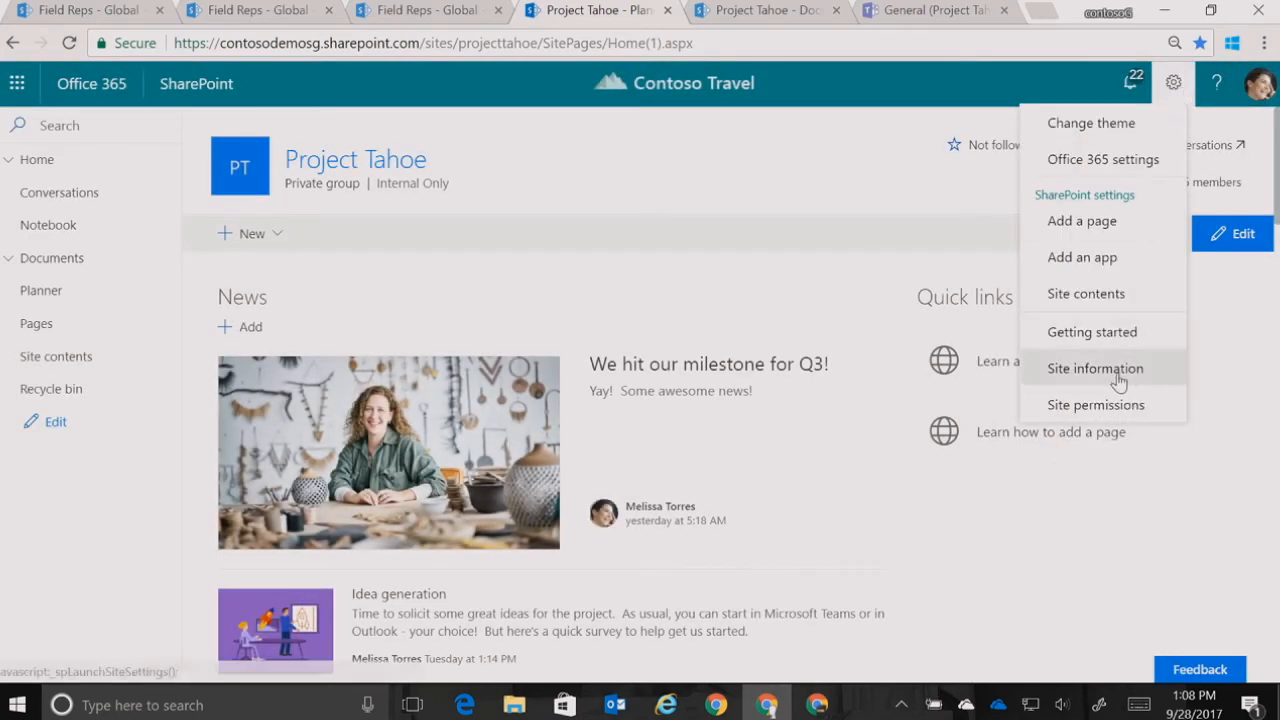
left_click(1108, 367)
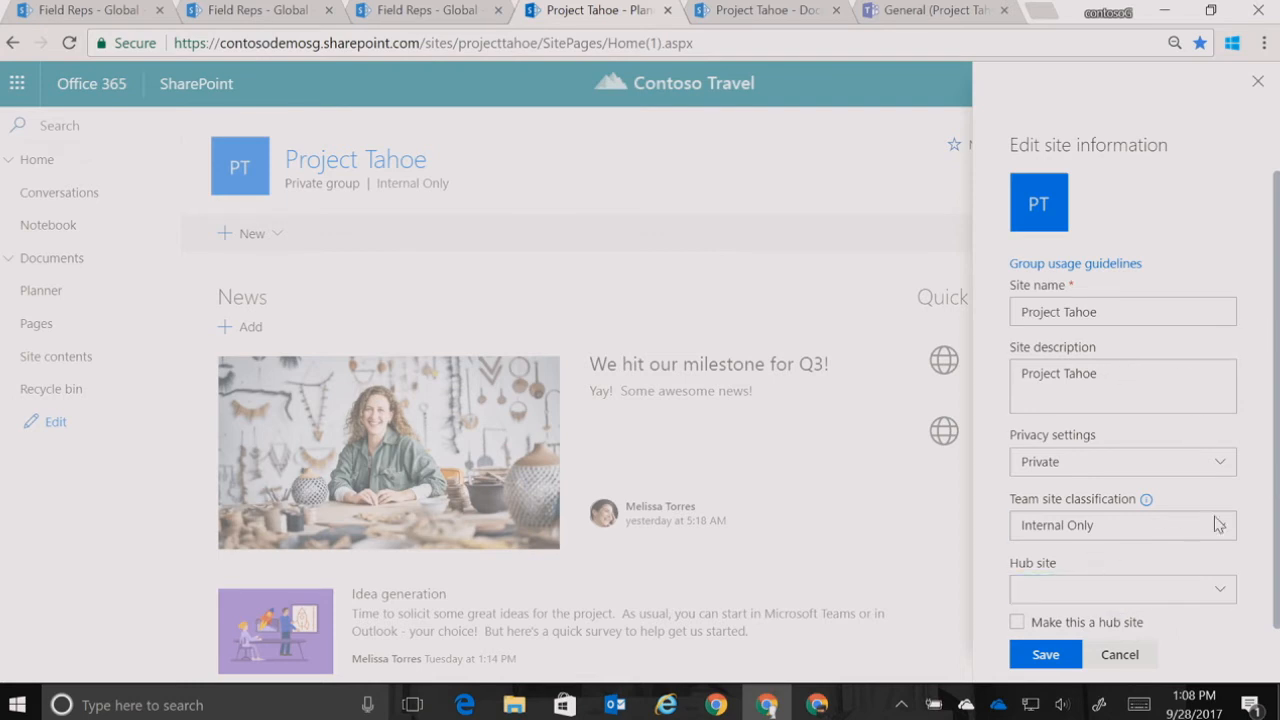
left_click(1119, 655)
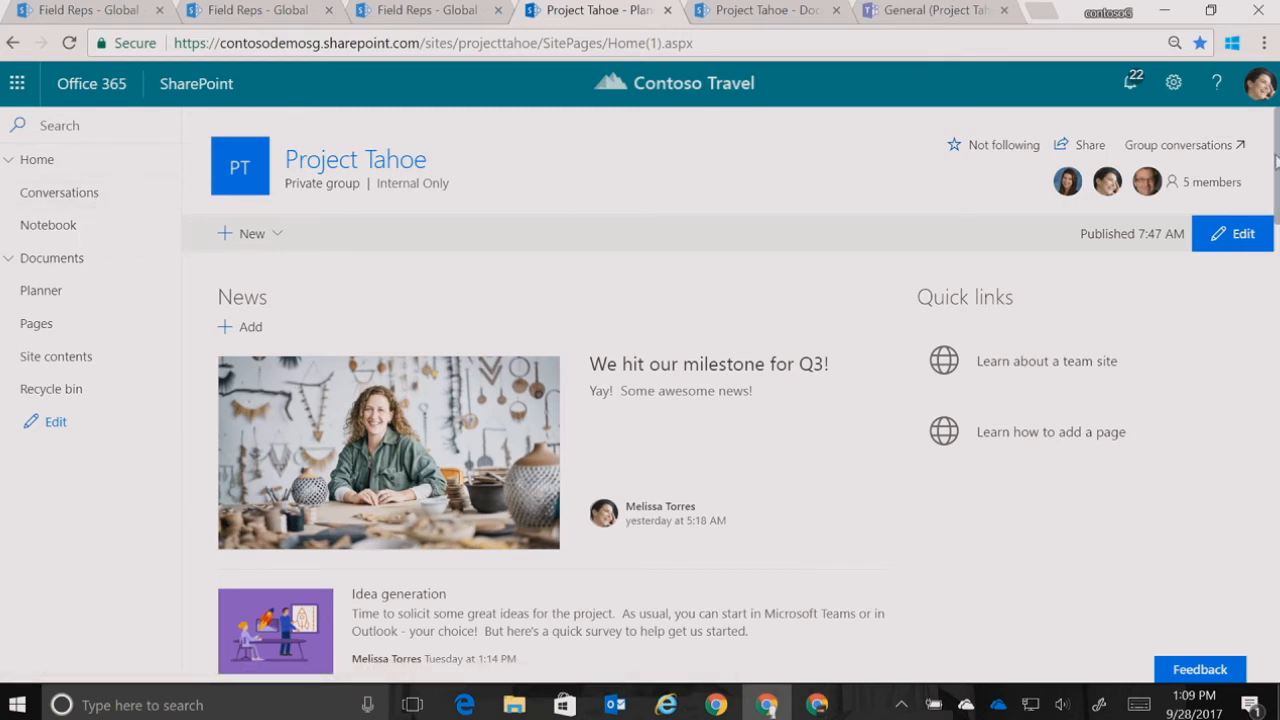
Put Project Tahoe's site navigation into editing, examine the link types available for a new link below Site contents, and cancel the link
left_click(55, 424)
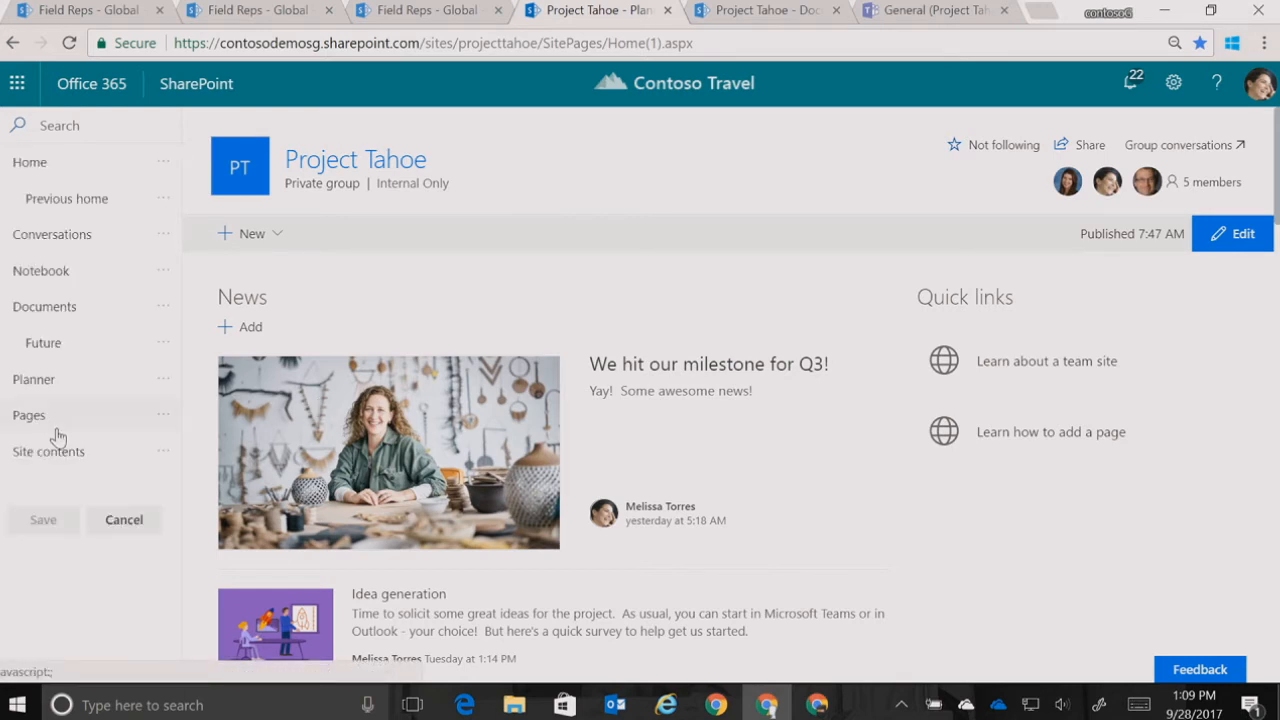
left_click(89, 471)
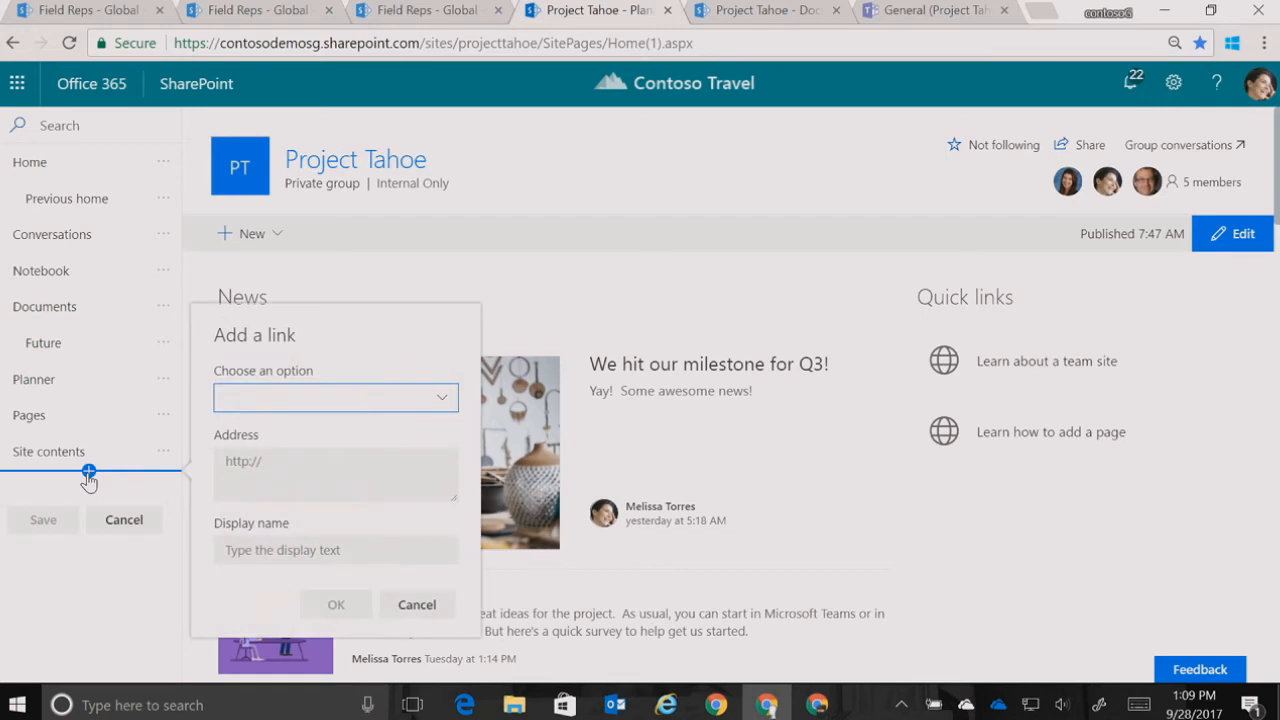
left_click(414, 399)
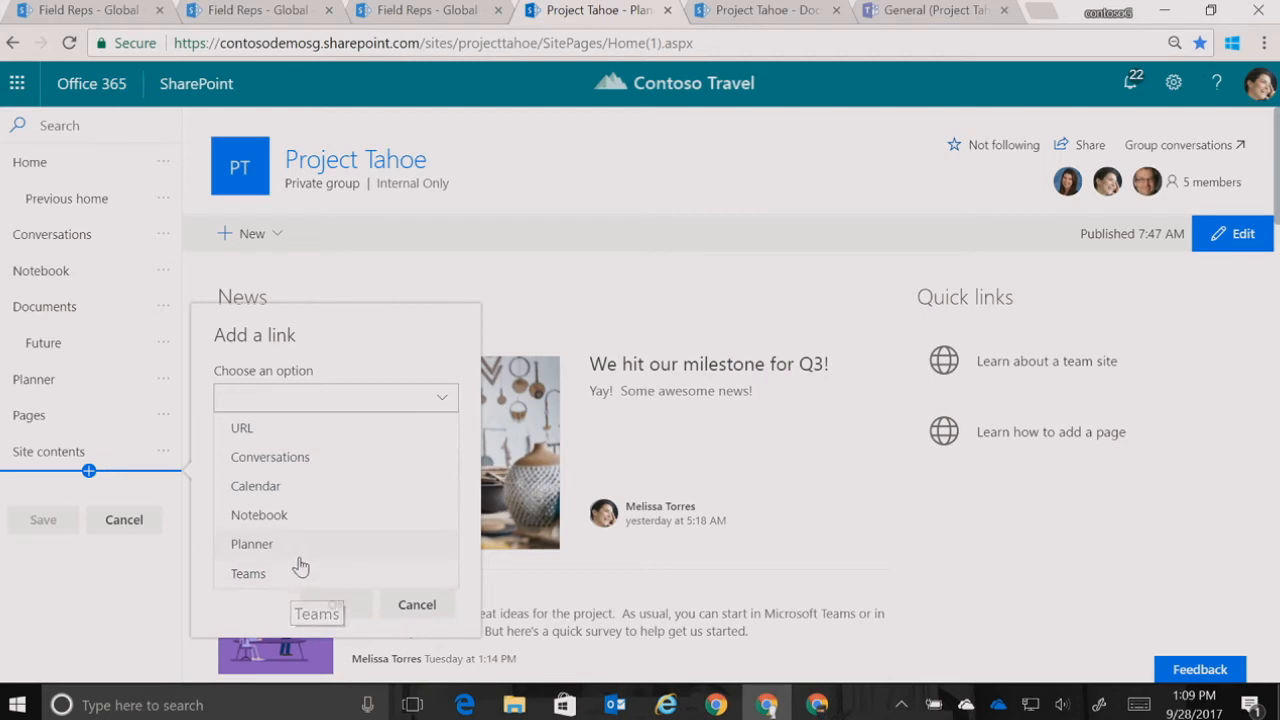
left_click(423, 608)
left_click(421, 608)
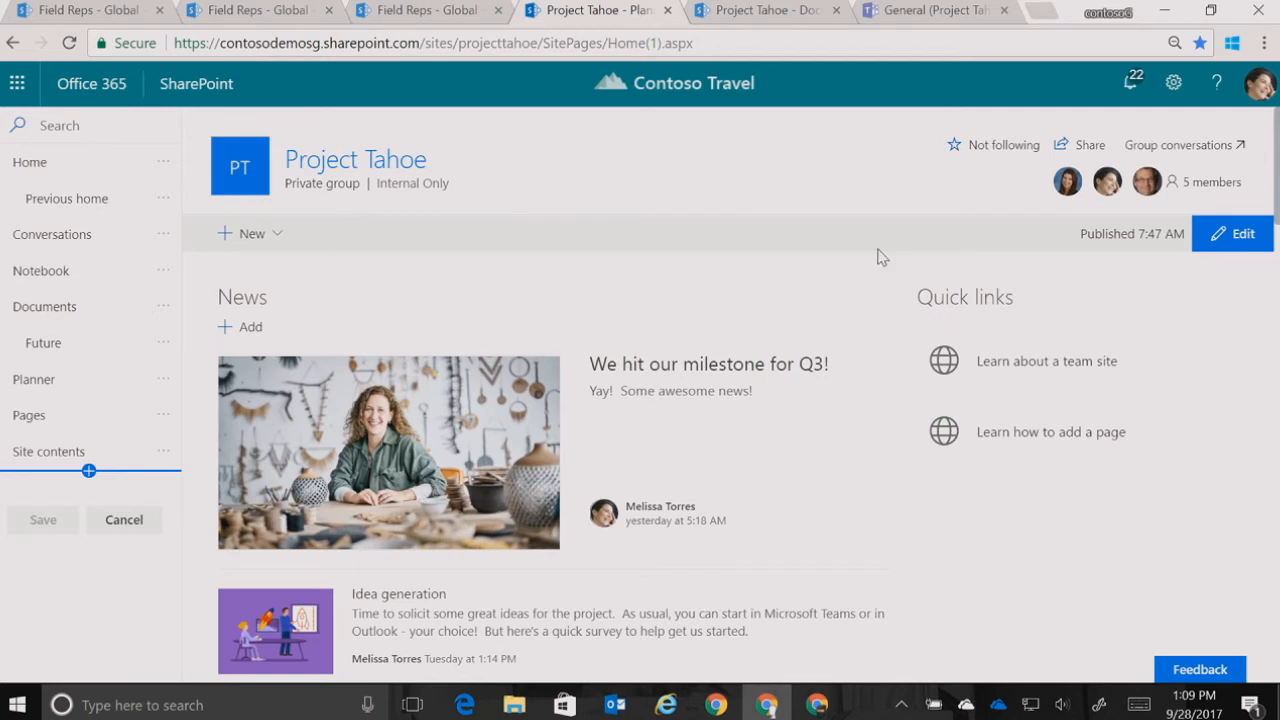
Switch to the Project Tahoe Documents library and bring up the group card from the site title
left_click(780, 9)
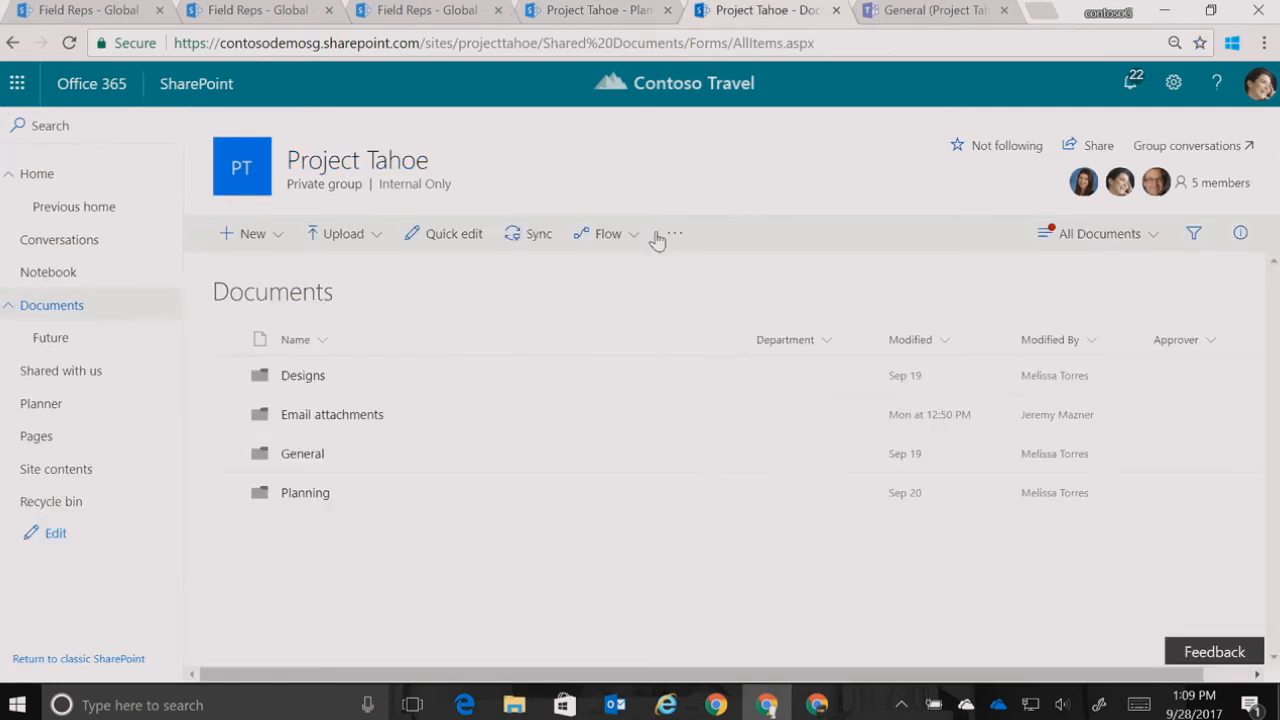
mouse_move(389, 177)
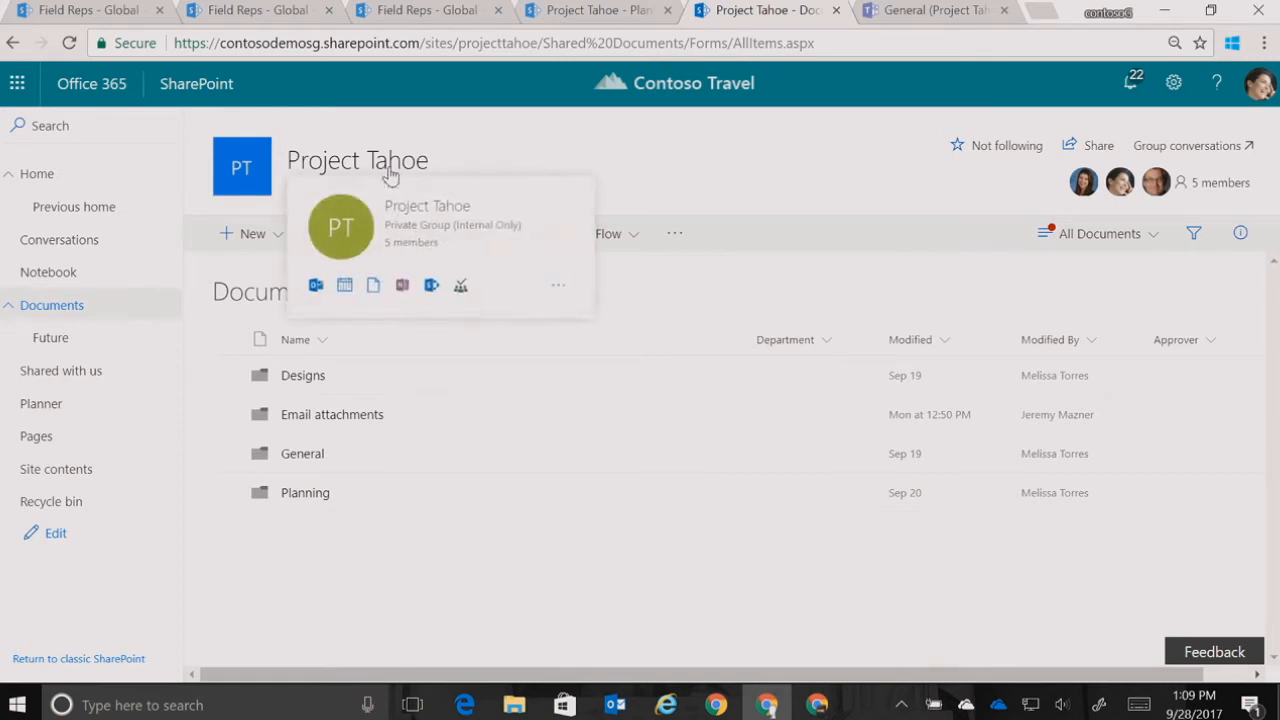
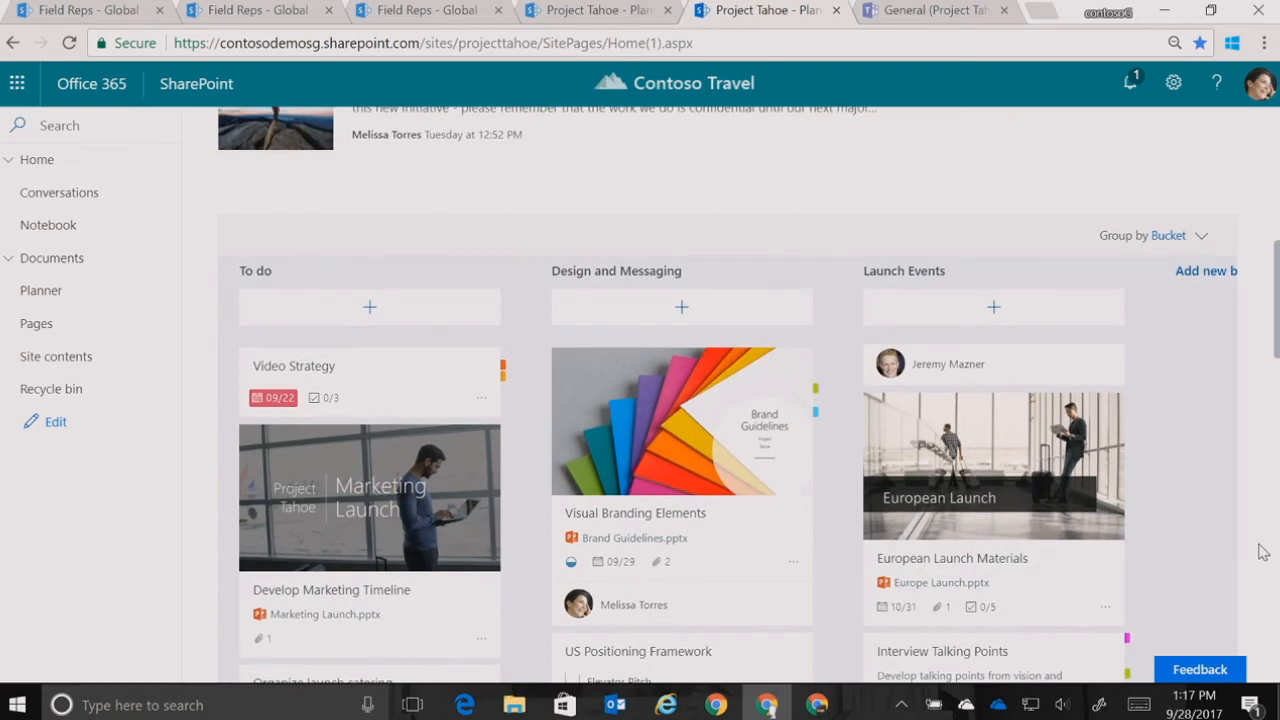
Edit the Project Tahoe home page so its Planner web part shows Charts, and publish the page
scroll(1263, 553, "up", 1)
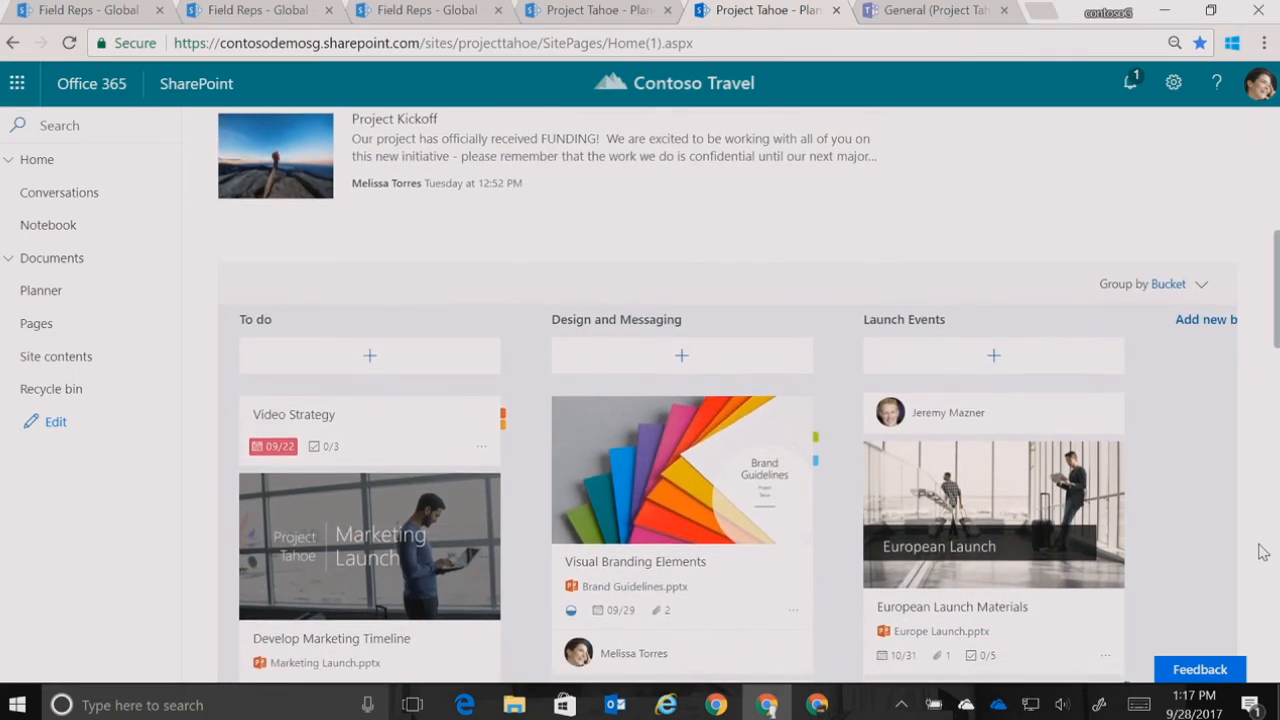
scroll(1263, 553, "down", 1)
scroll(1263, 553, "up", 6)
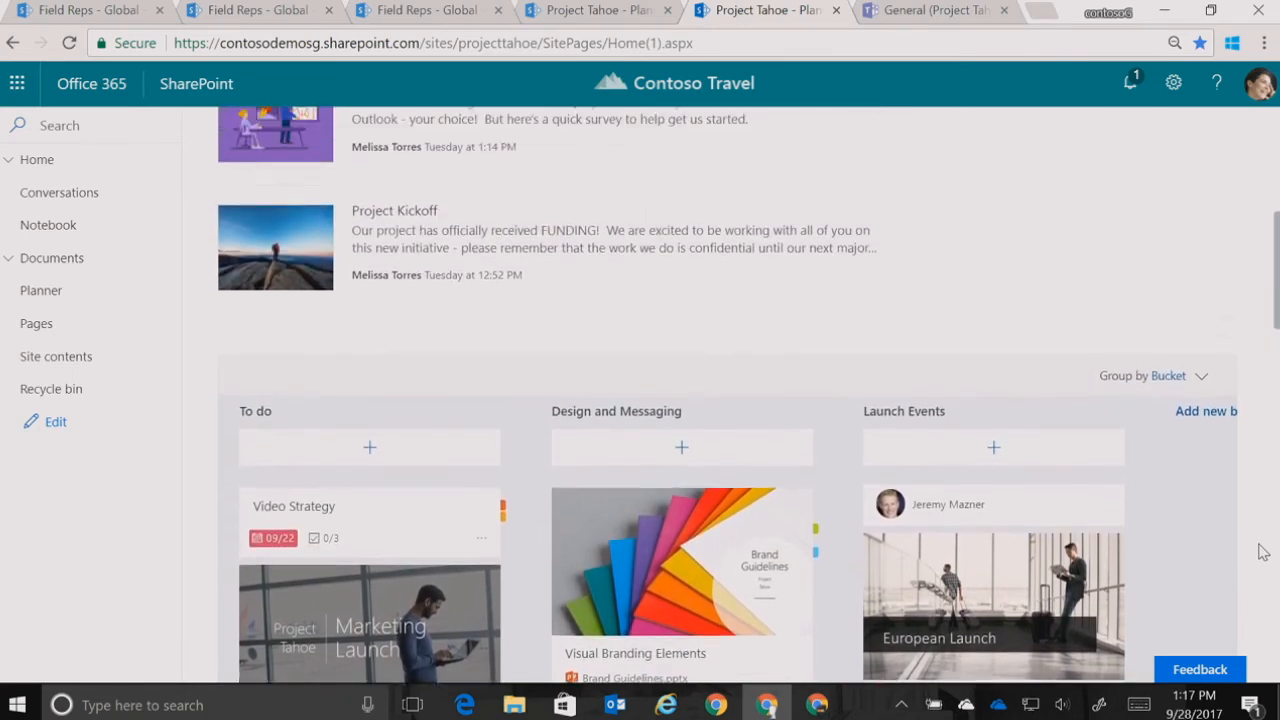
left_click(1225, 238)
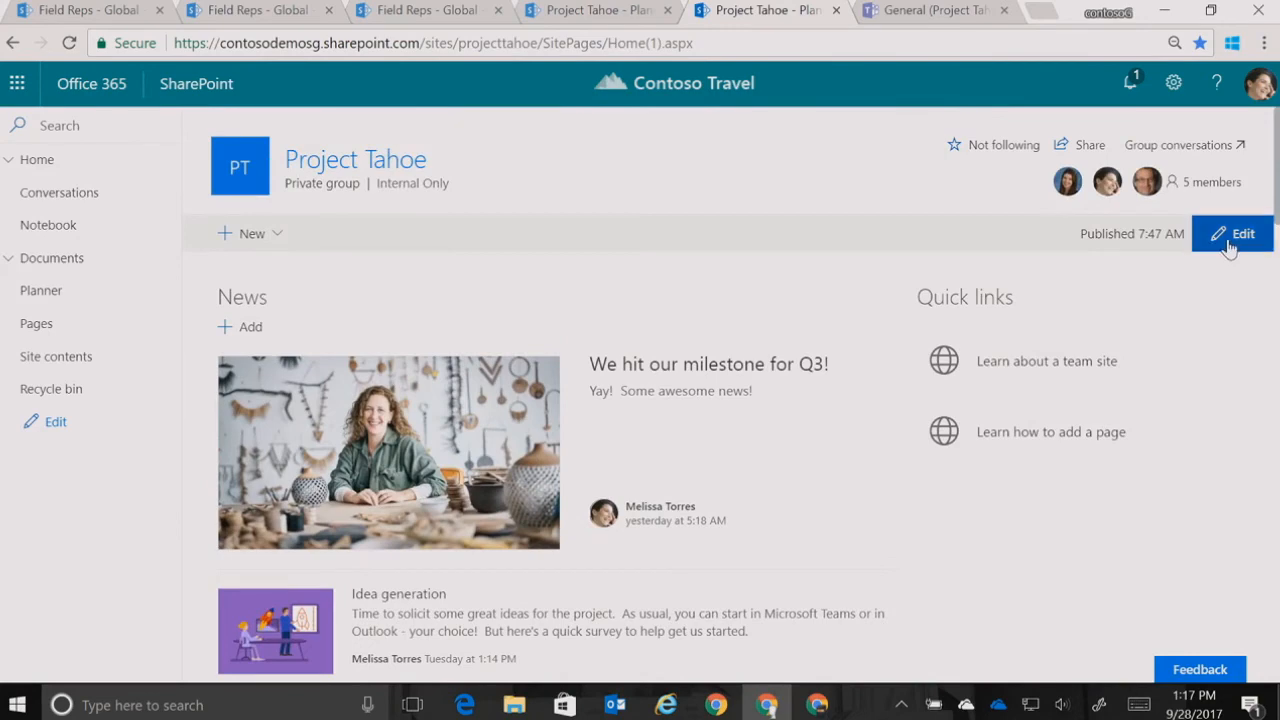
scroll(1194, 431, "down", 6)
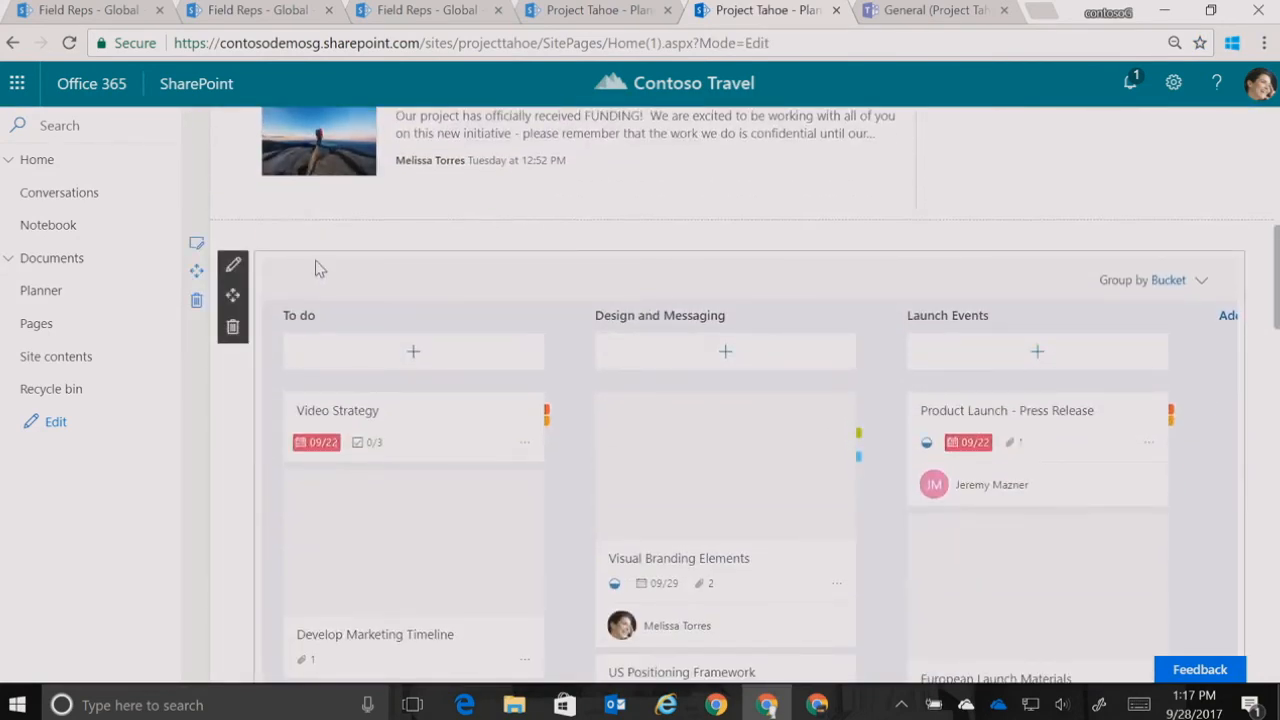
left_click(233, 265)
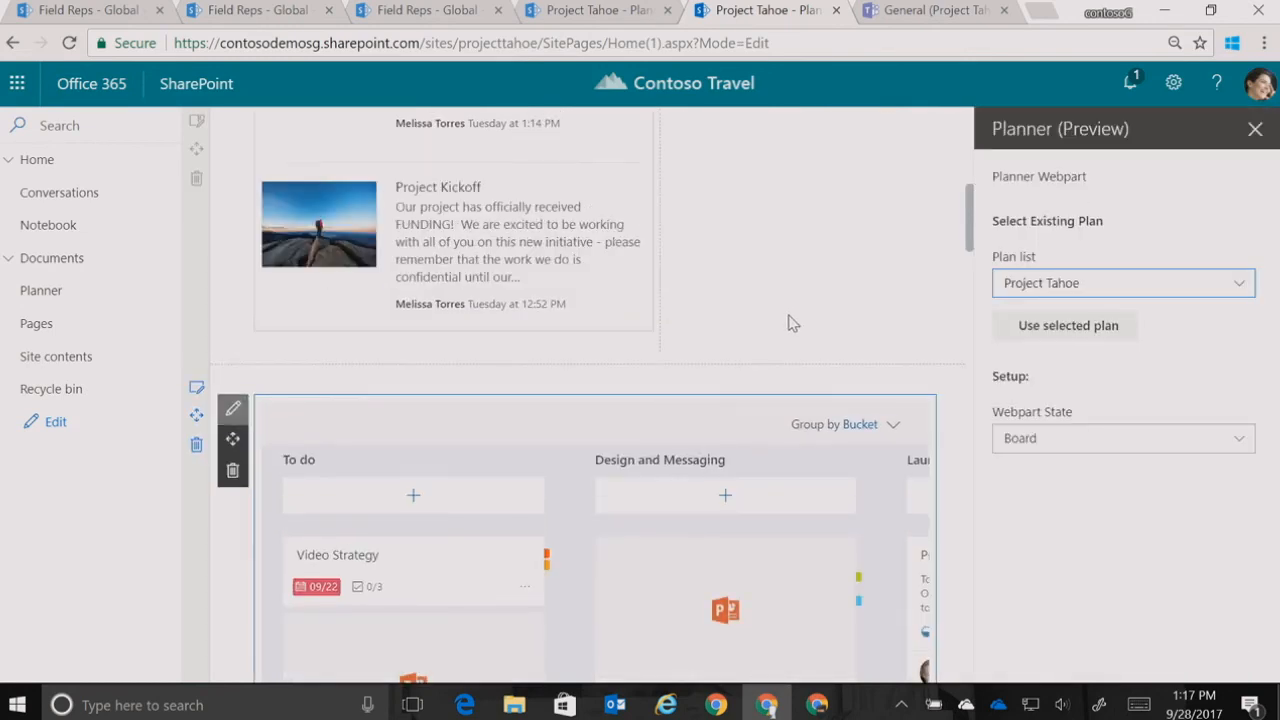
left_click(1110, 440)
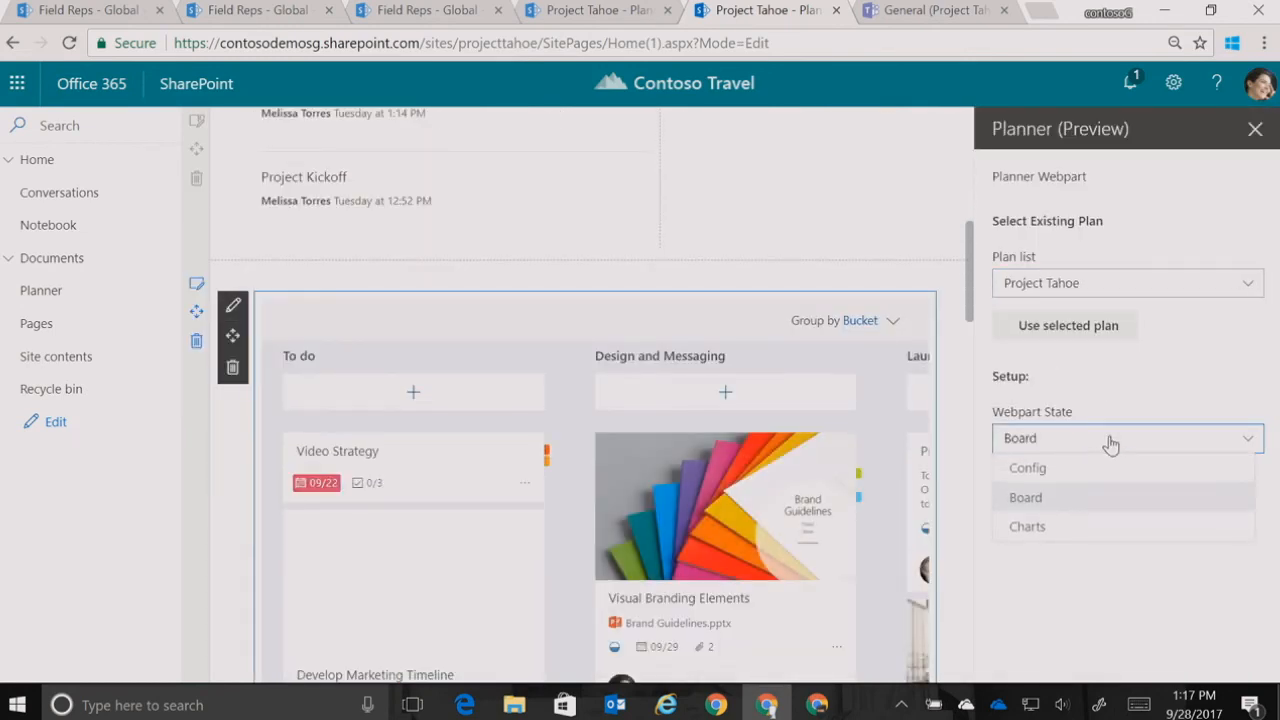
left_click(1027, 527)
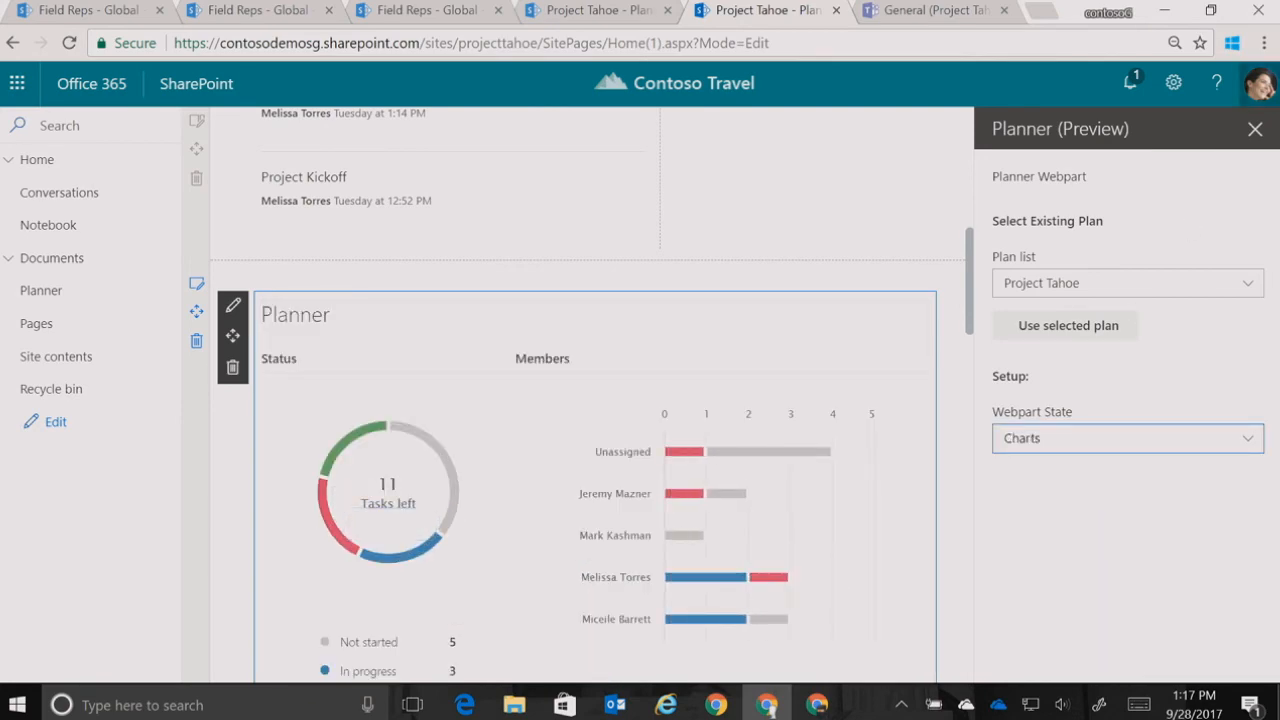
left_click(1255, 130)
scroll(1255, 145, "up", 10)
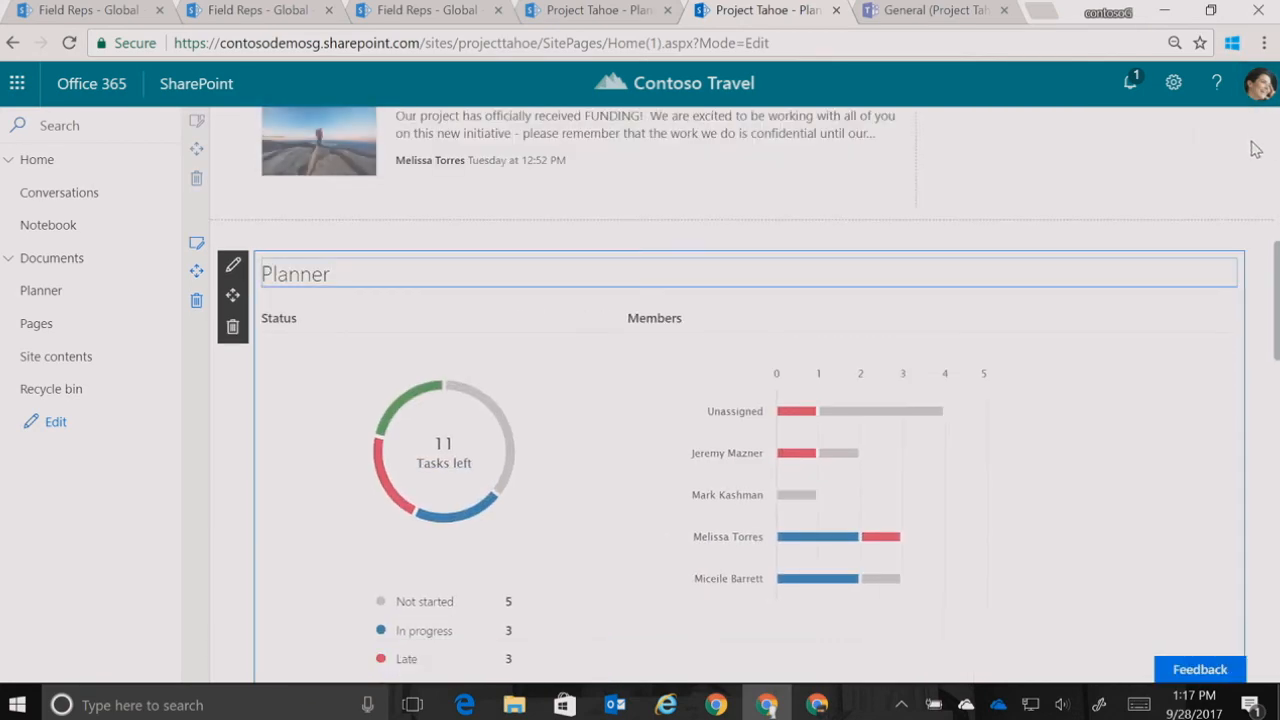
left_click(1230, 242)
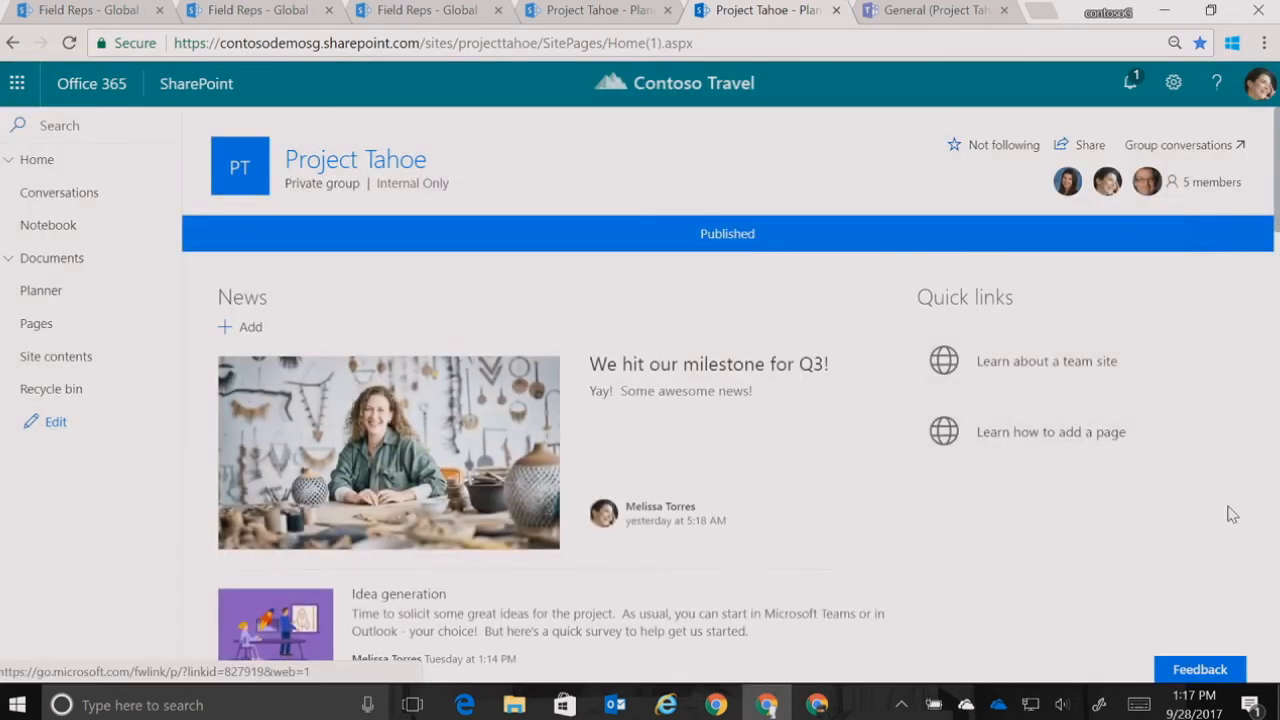
Examine the published Project Tahoe home page, including the Planner charts, site activity, documents and feedback form
scroll(1215, 480, "down", 5)
scroll(1232, 514, "down", 8)
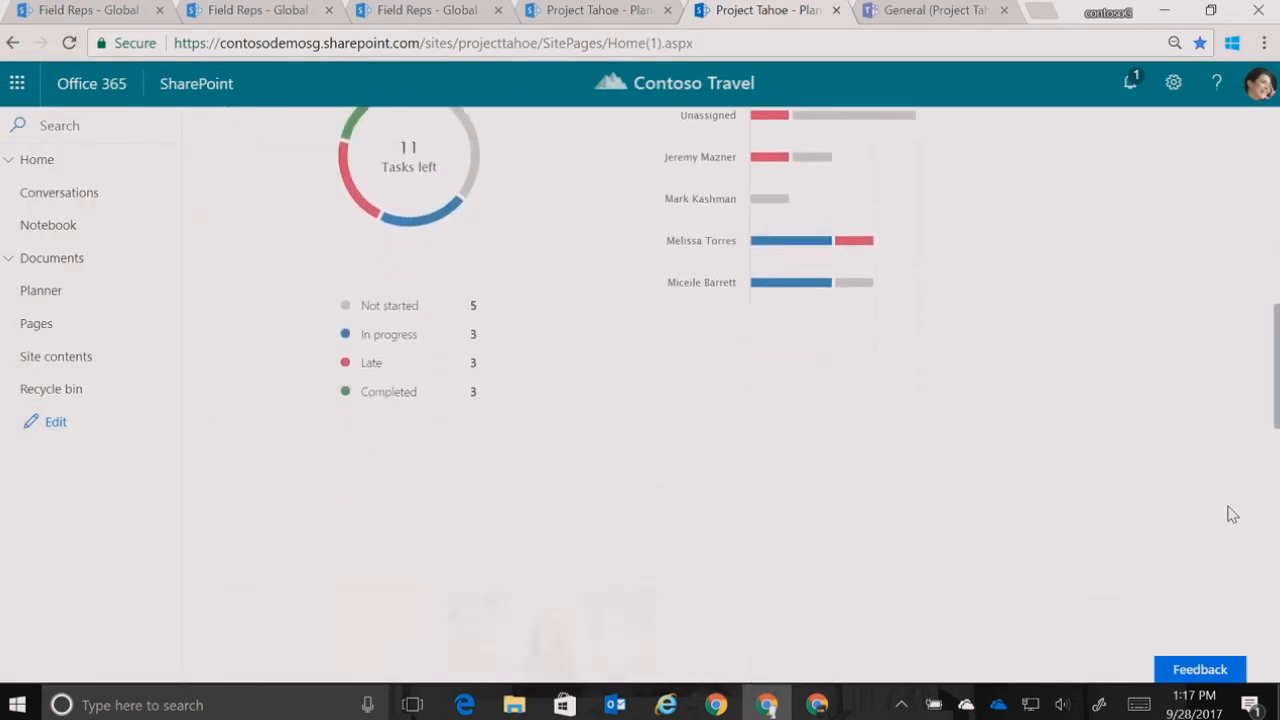
scroll(1232, 514, "down", 3)
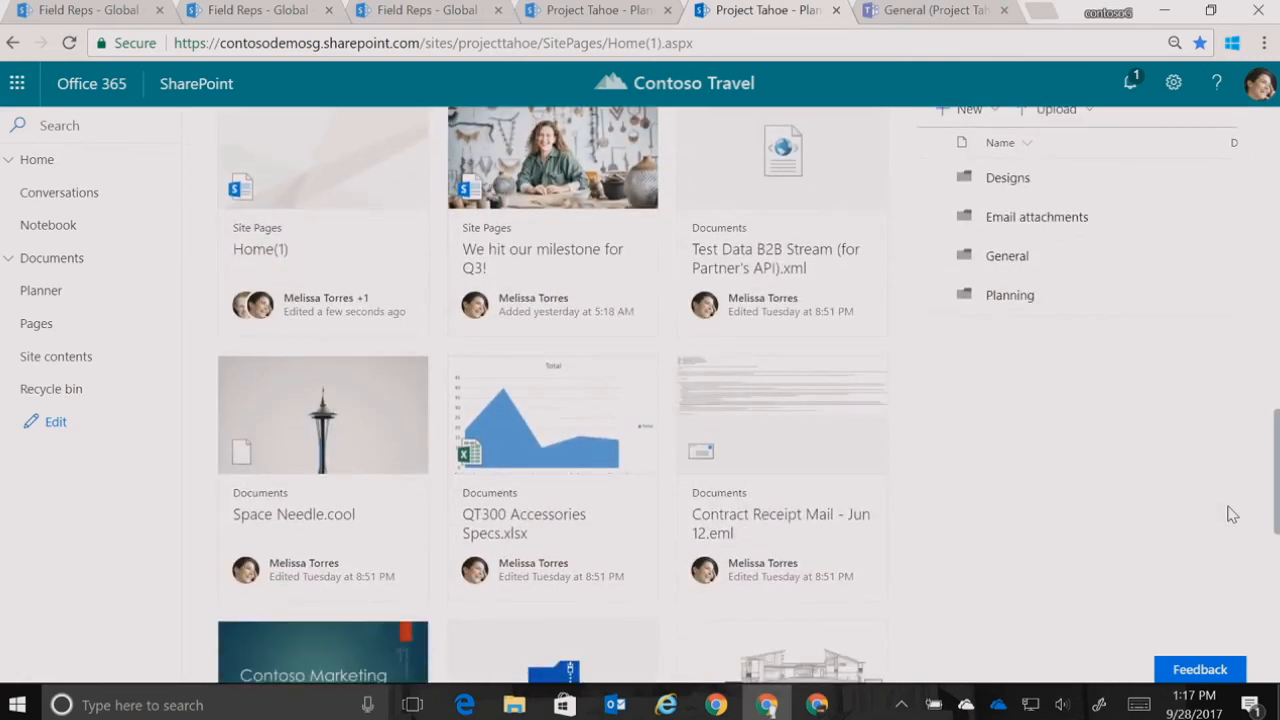
scroll(1232, 514, "down", 5)
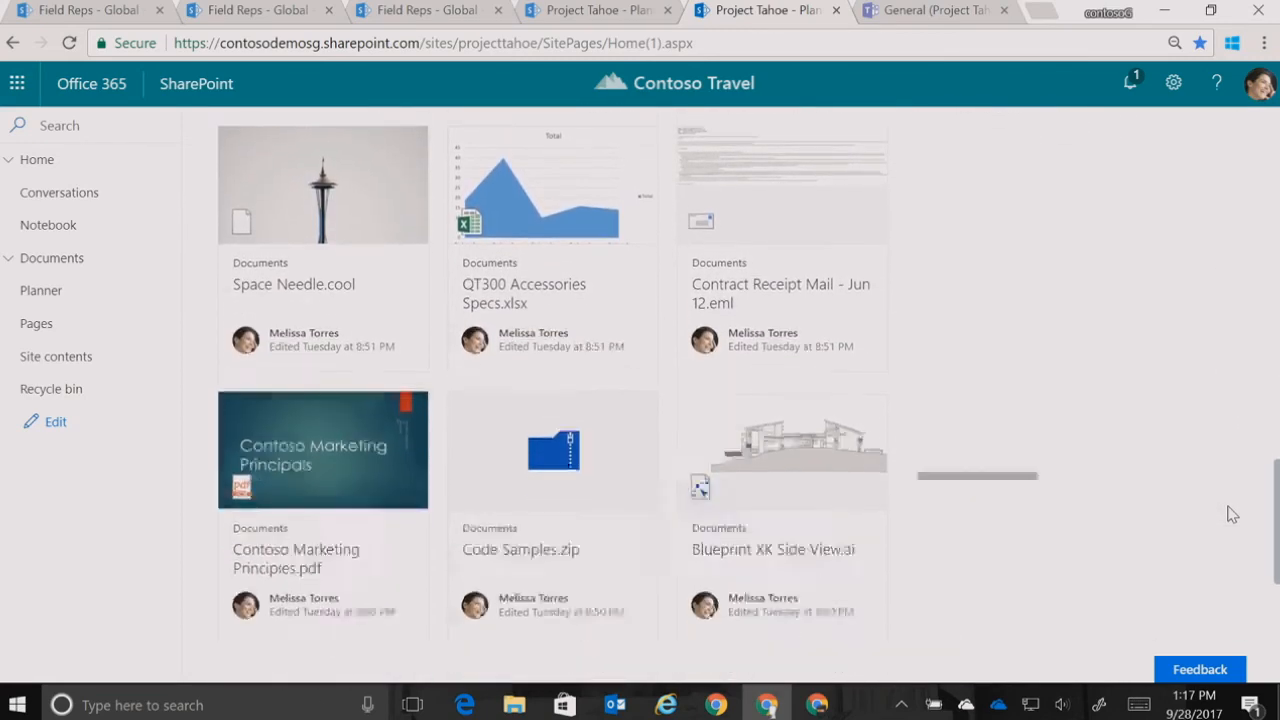
scroll(1232, 514, "down", 1)
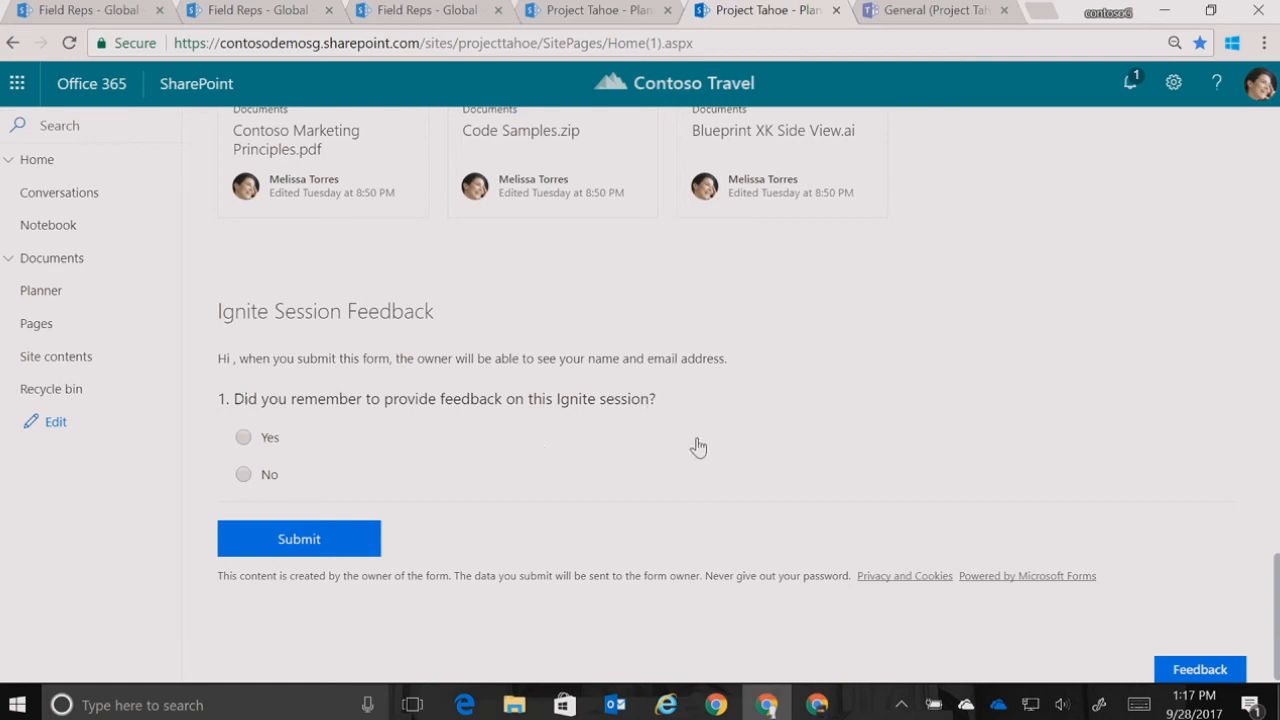
scroll(1052, 402, "up", 15)
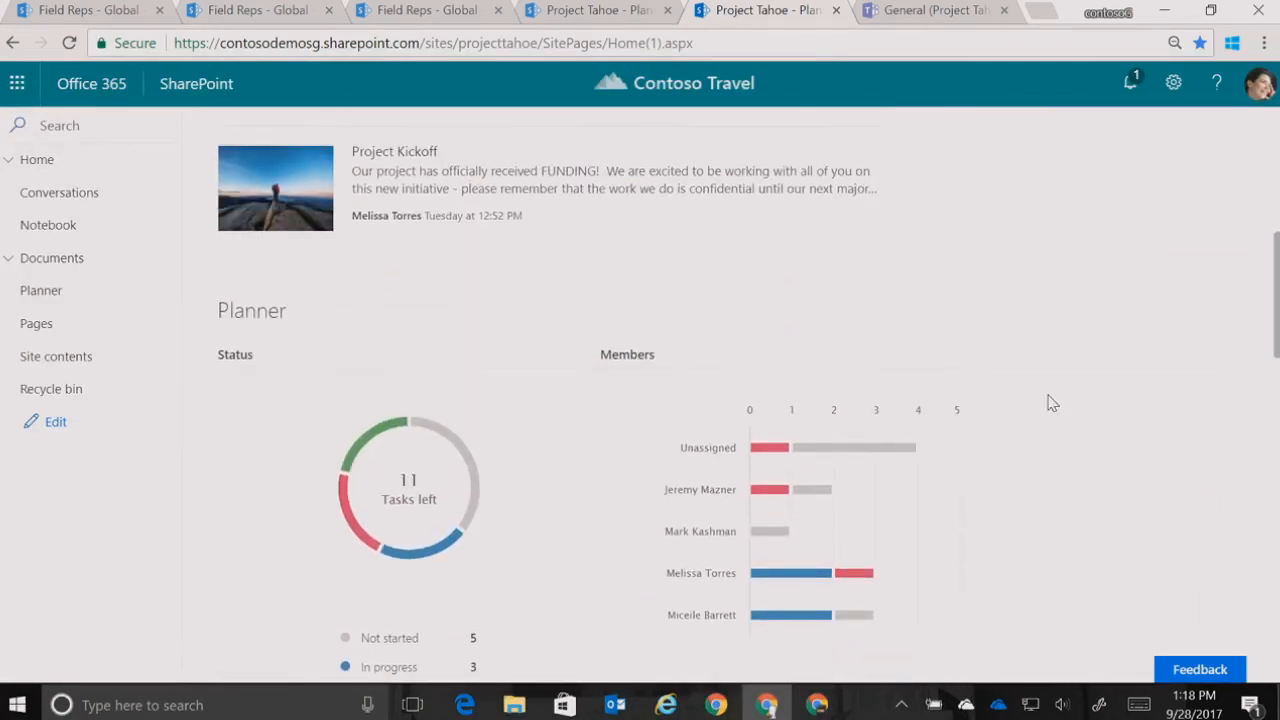
scroll(1188, 311, "up", 4)
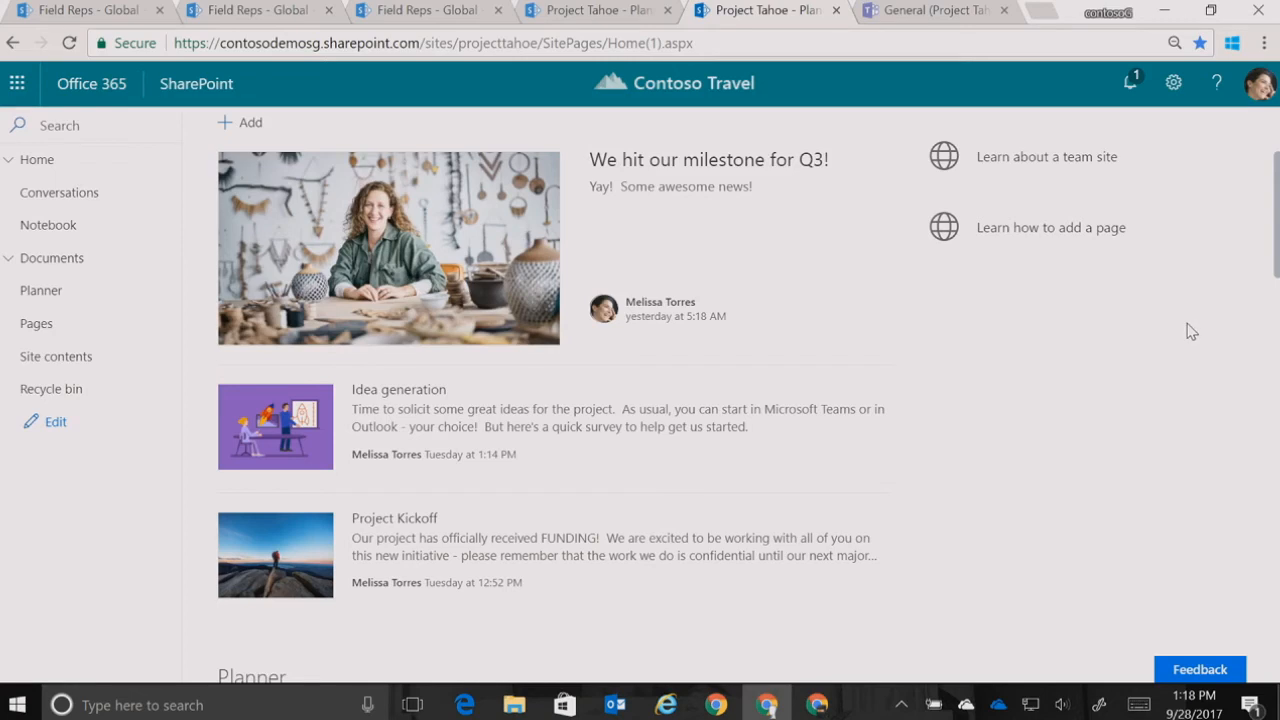
scroll(1270, 262, "up", 1)
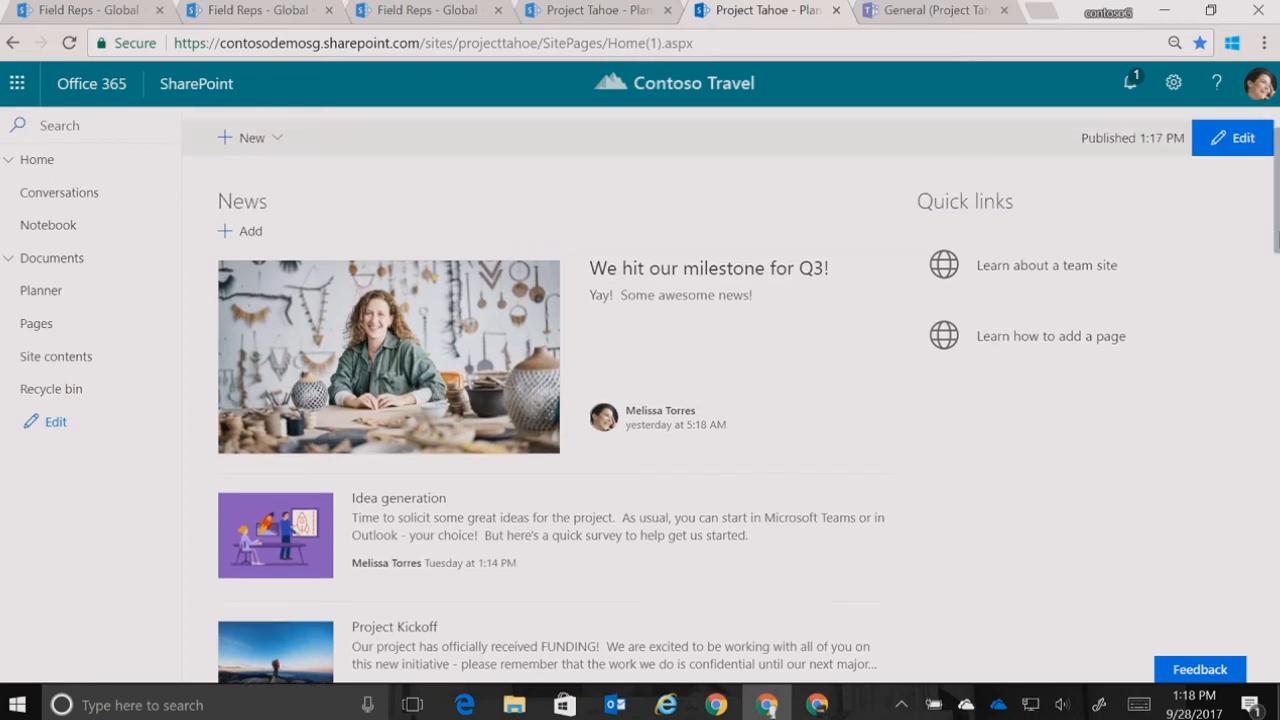
Add a Teams link below Site contents in the Project Tahoe site navigation and save the navigation
left_click(54, 424)
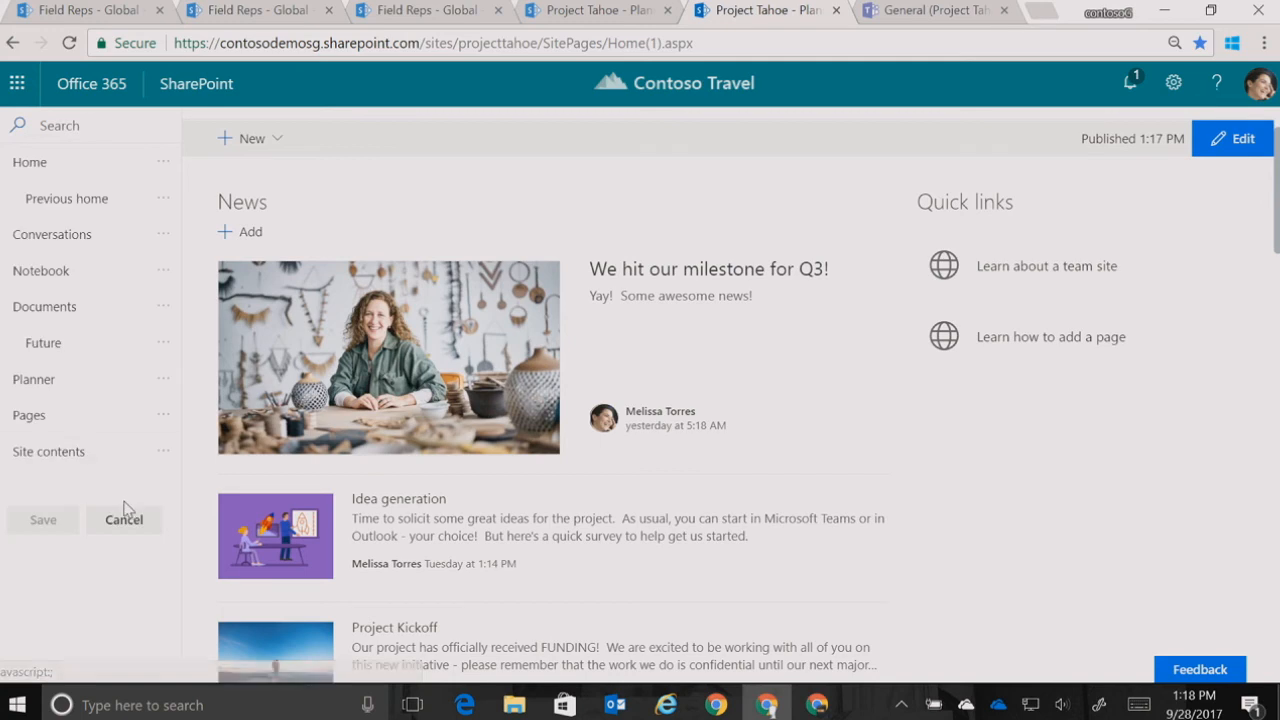
left_click(89, 472)
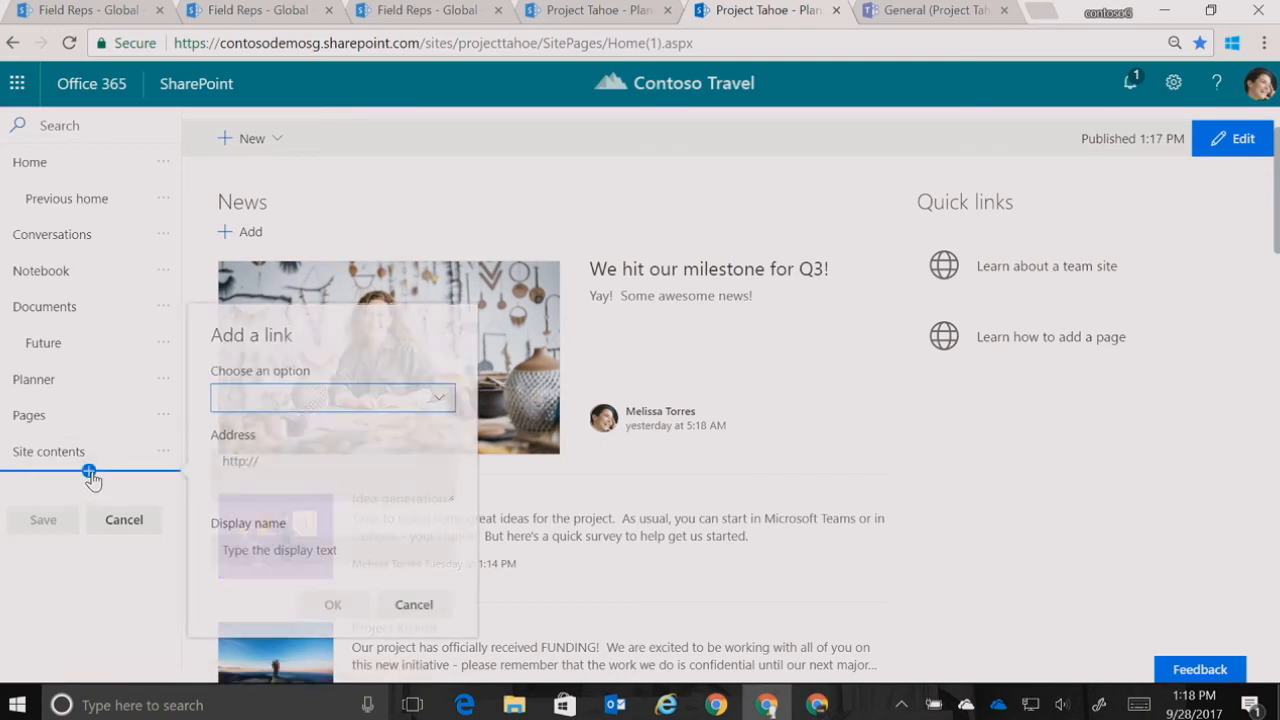
left_click(296, 400)
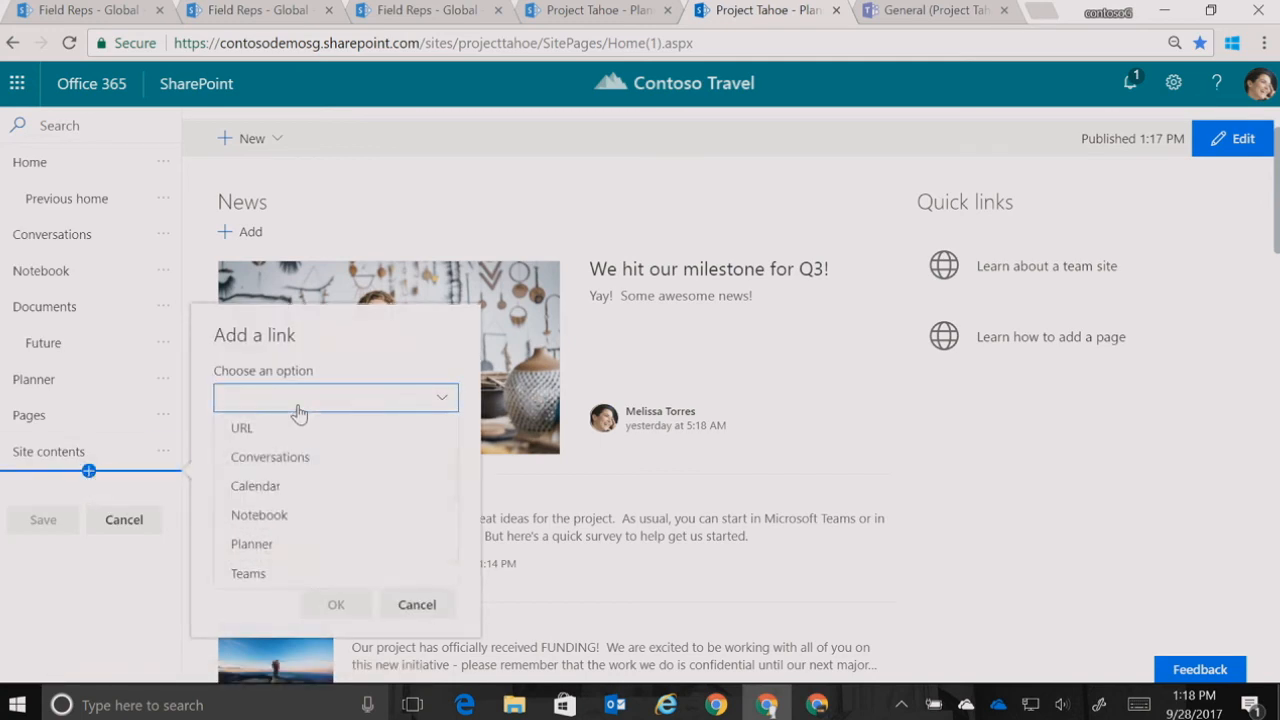
left_click(331, 576)
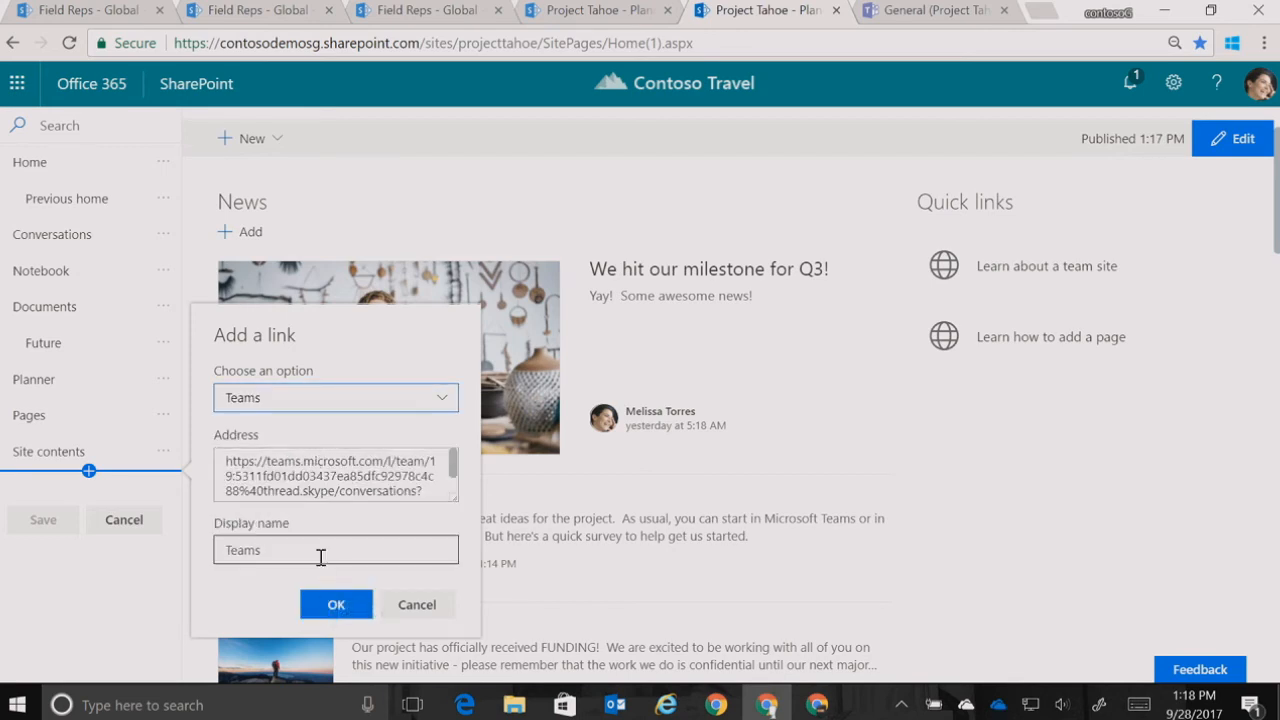
left_click(335, 604)
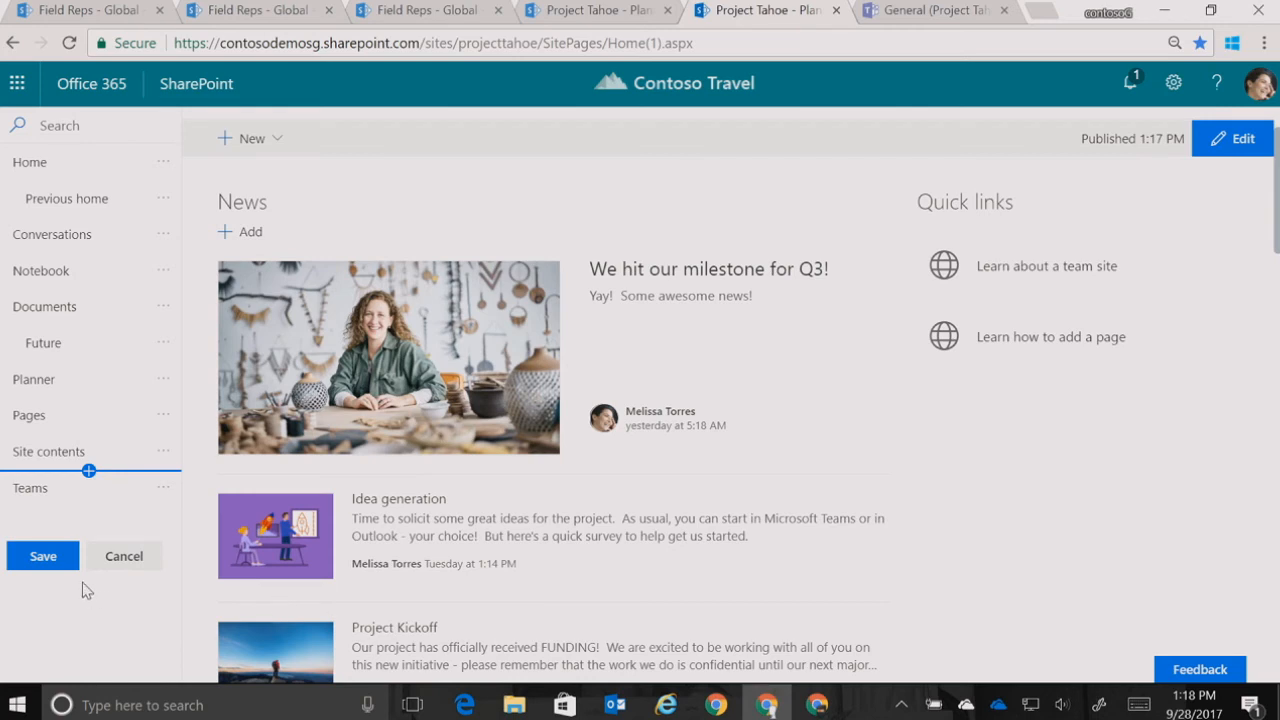
left_click(42, 557)
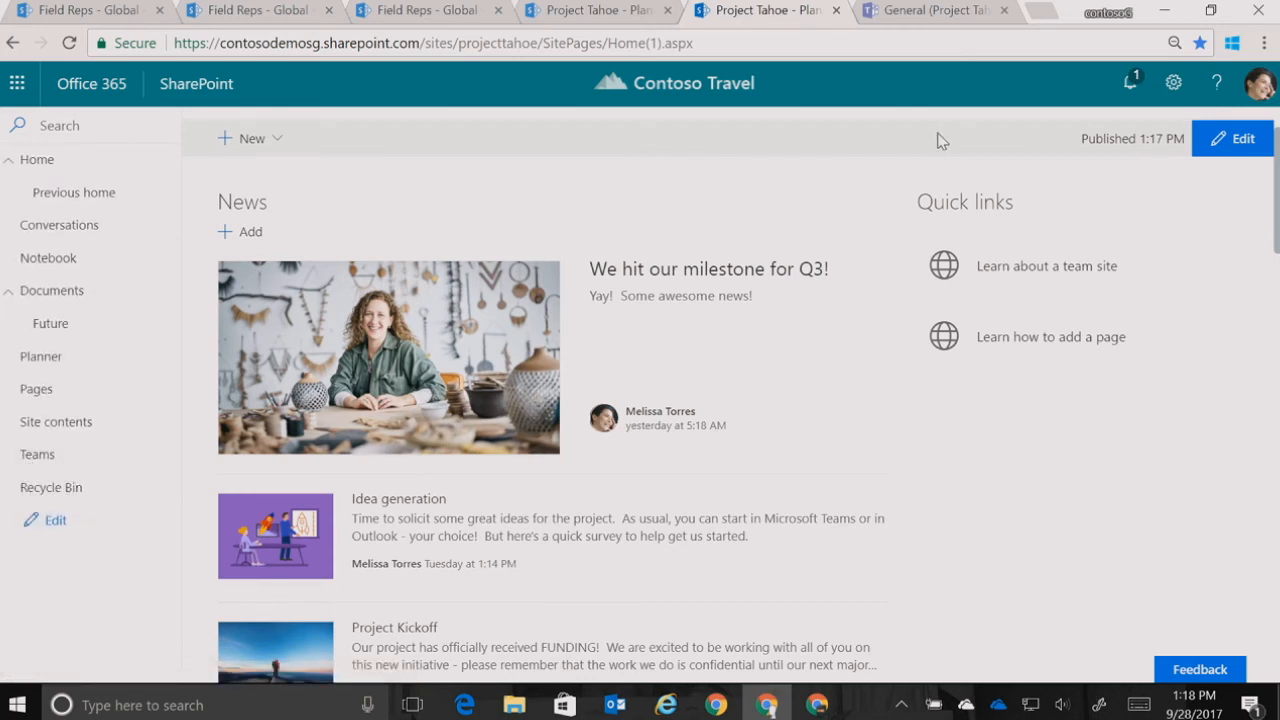
Switch to Microsoft Teams and add a SharePoint Pages tab for the Home page to Project Tahoe's General channel, posting about it to the channel
left_click(926, 12)
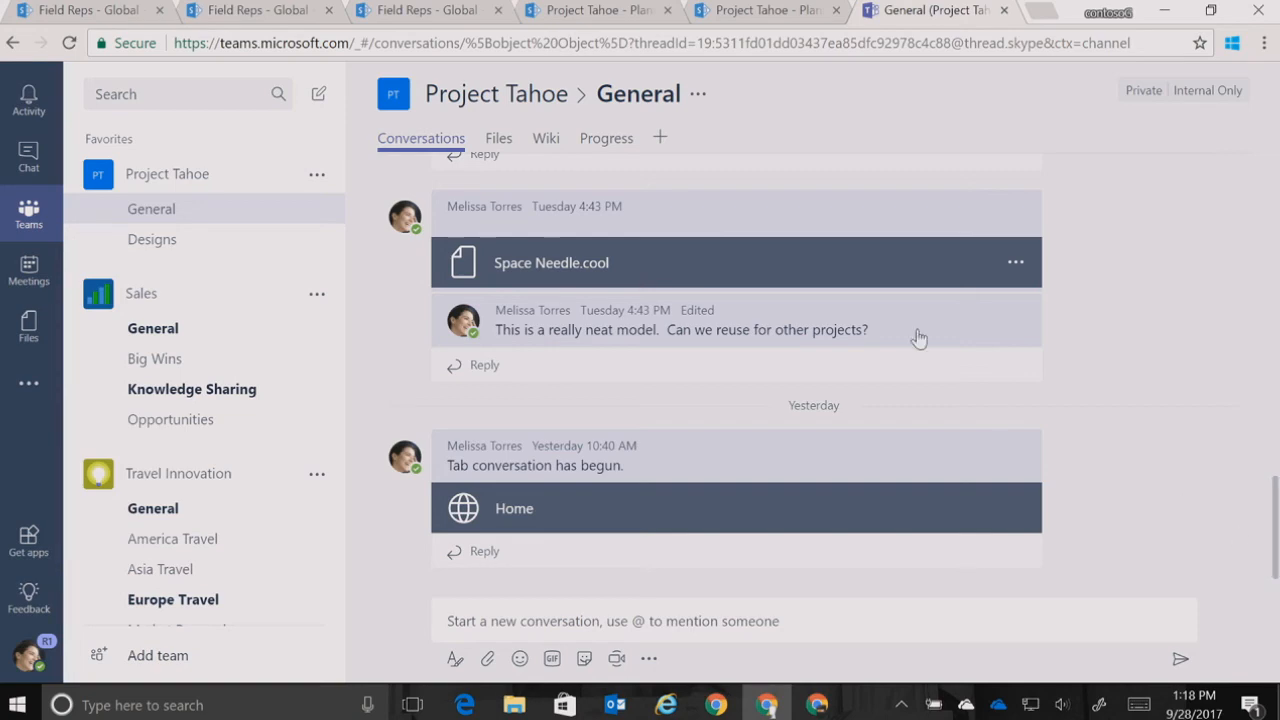
left_click(659, 142)
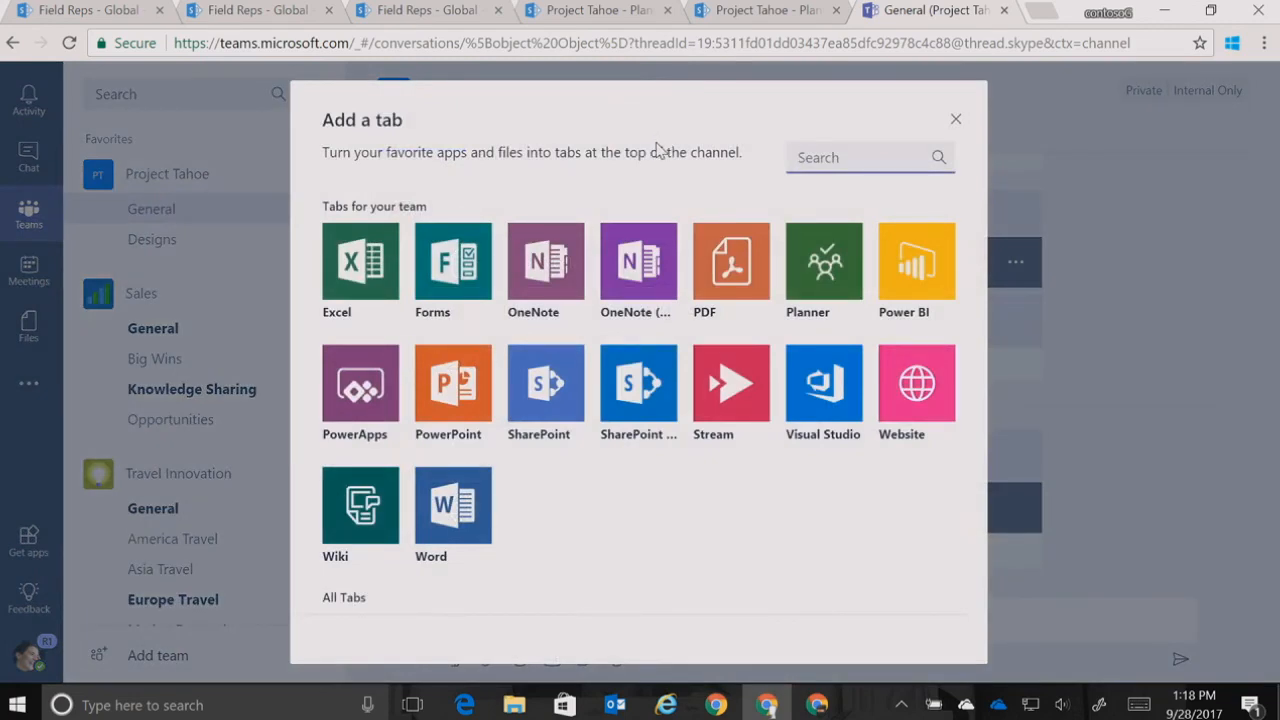
left_click(638, 396)
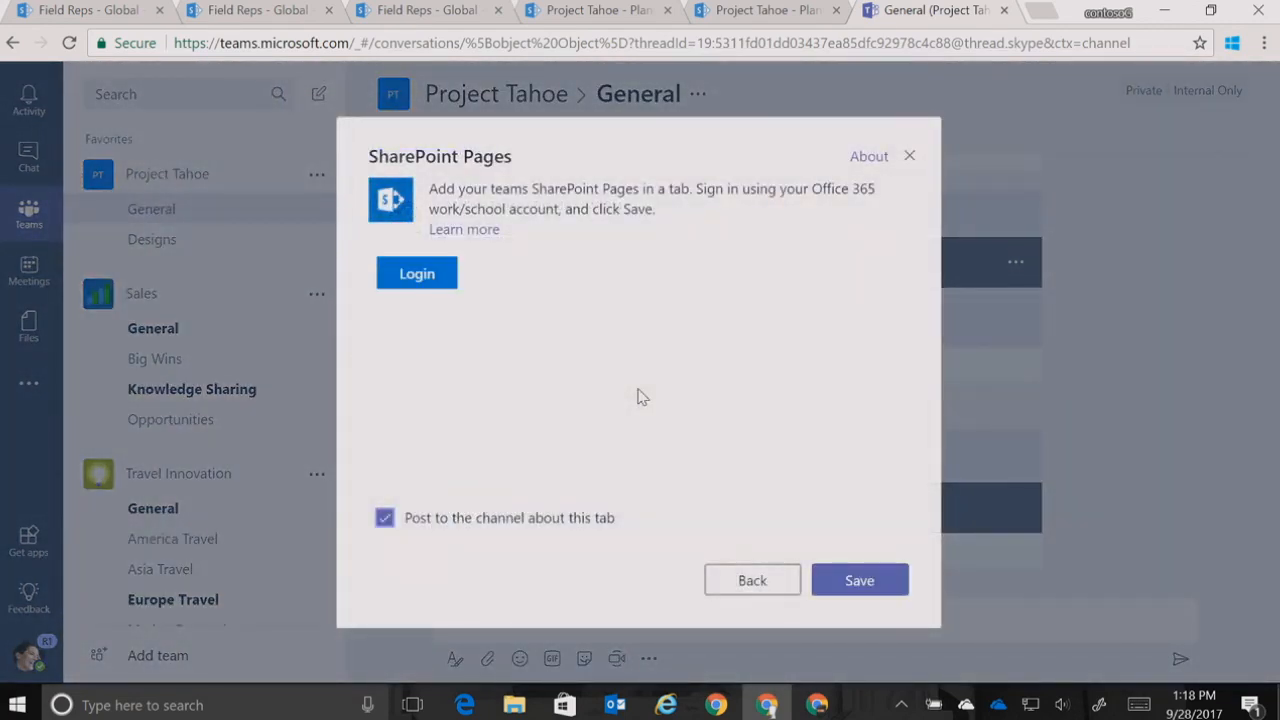
left_click(430, 288)
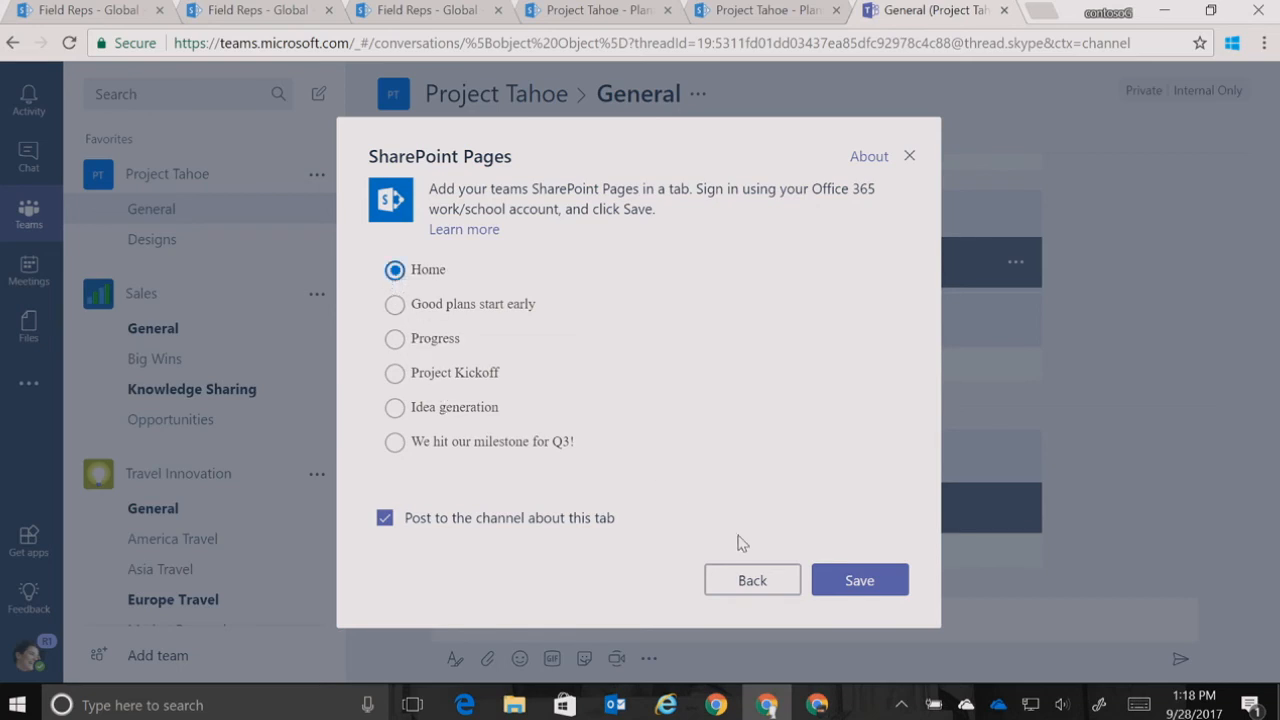
left_click(845, 586)
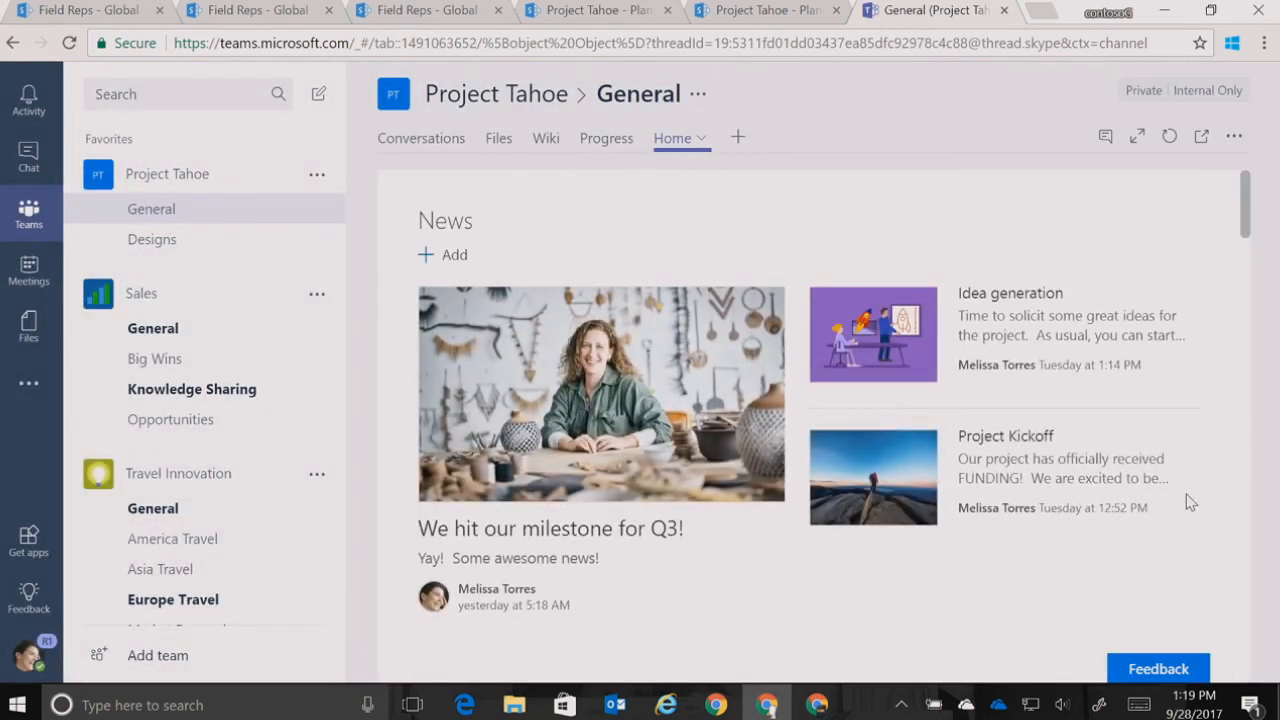
Examine the SharePoint Home page inside the Teams channel, from the news and Planner charts through to the feedback form
scroll(1190, 502, "down", 6)
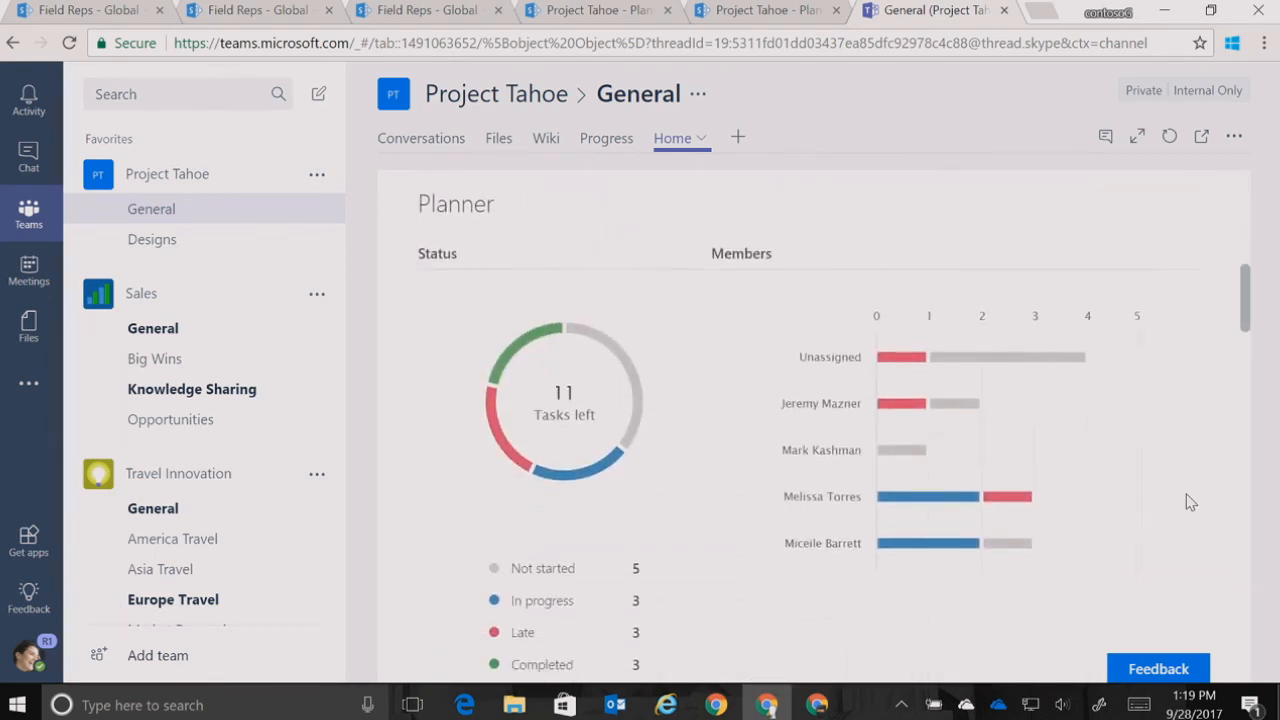
scroll(1190, 502, "down", 10)
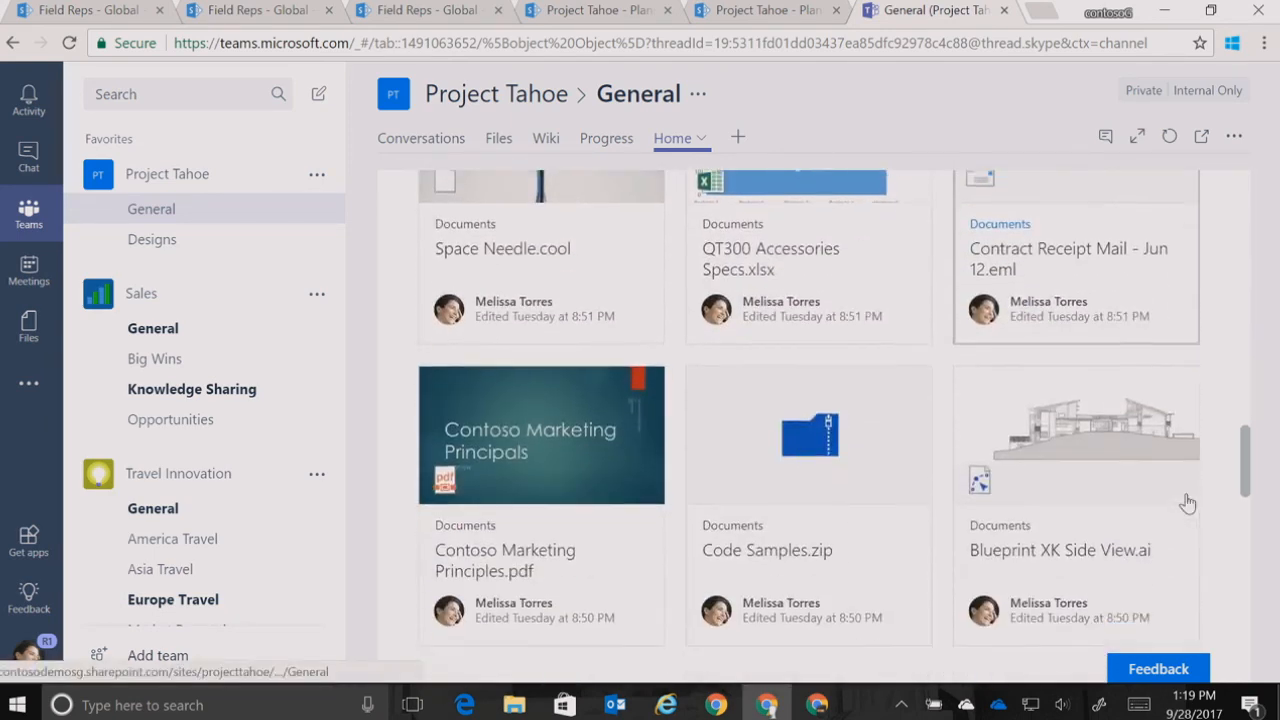
scroll(1188, 502, "down", 10)
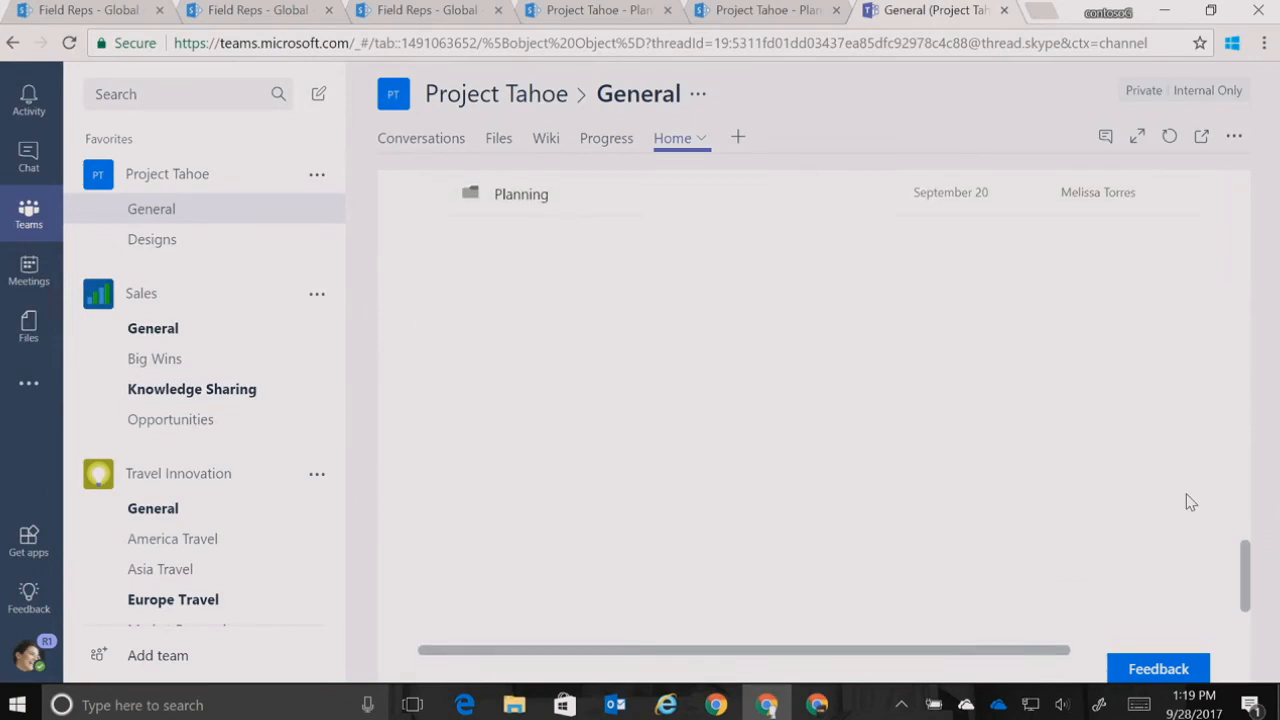
scroll(1190, 502, "down", 5)
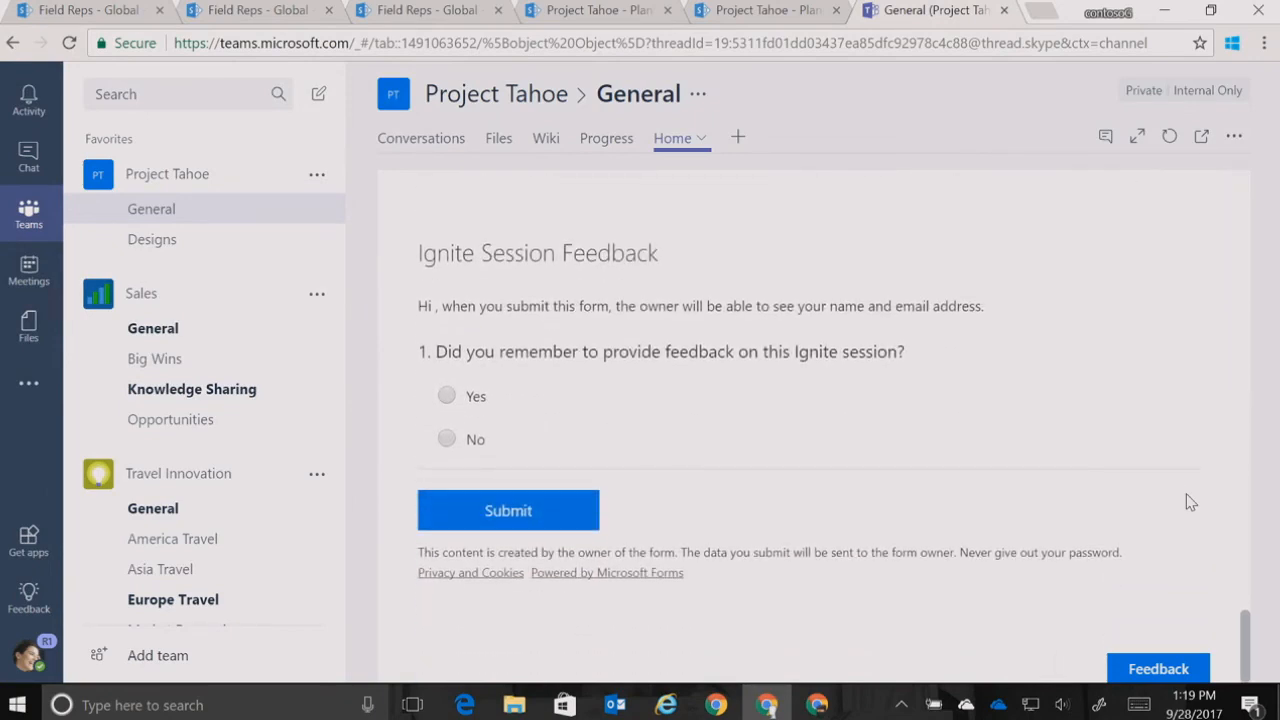
scroll(1190, 502, "up", 1)
scroll(1190, 502, "up", 10)
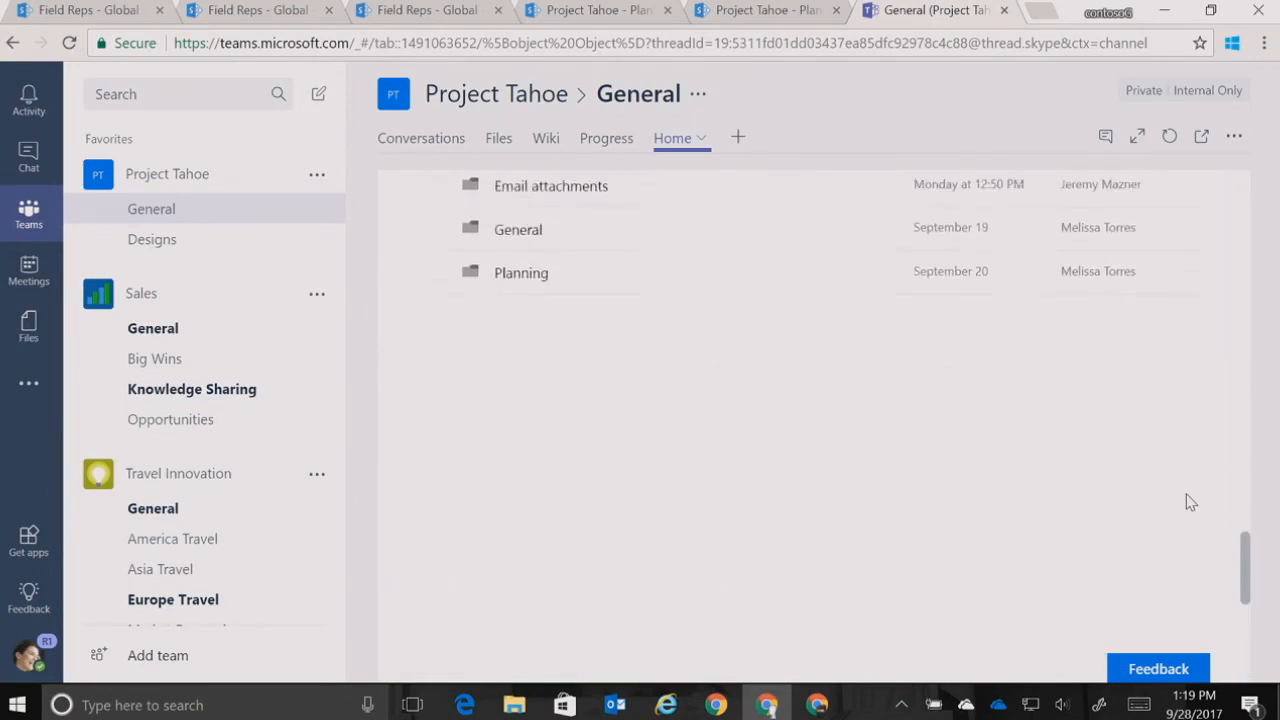
scroll(1188, 502, "up", 10)
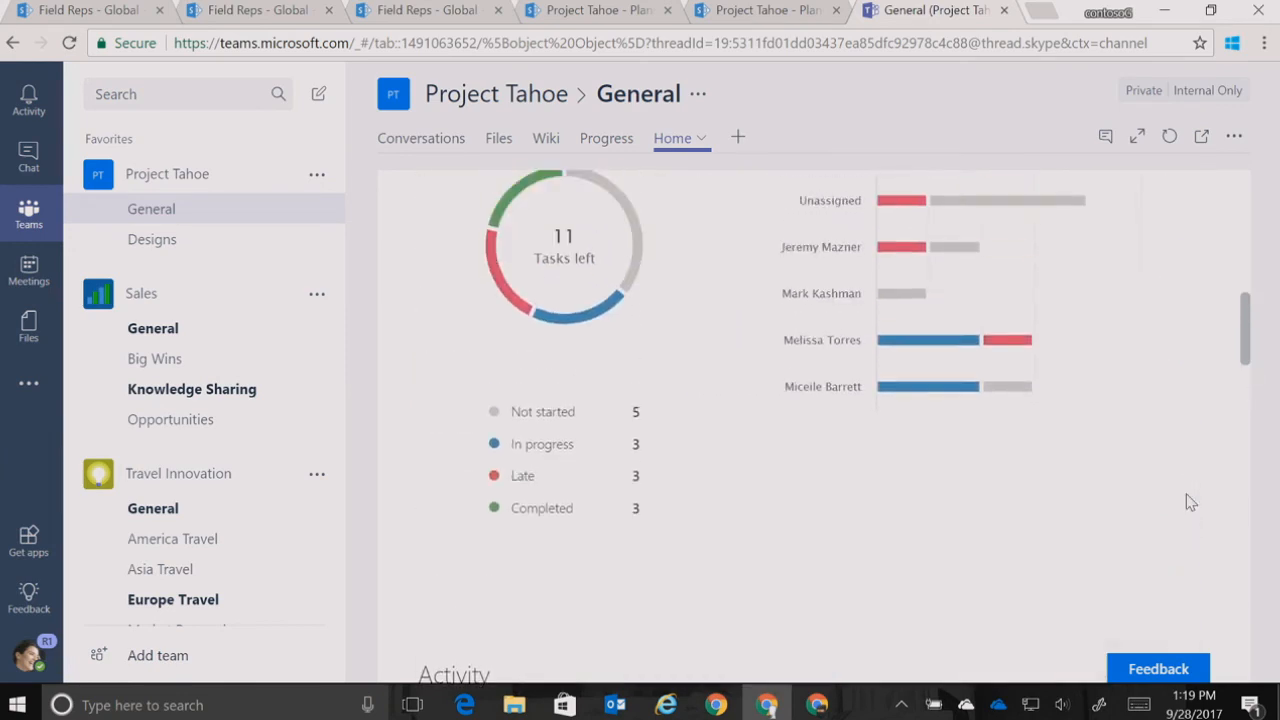
scroll(1190, 502, "up", 2)
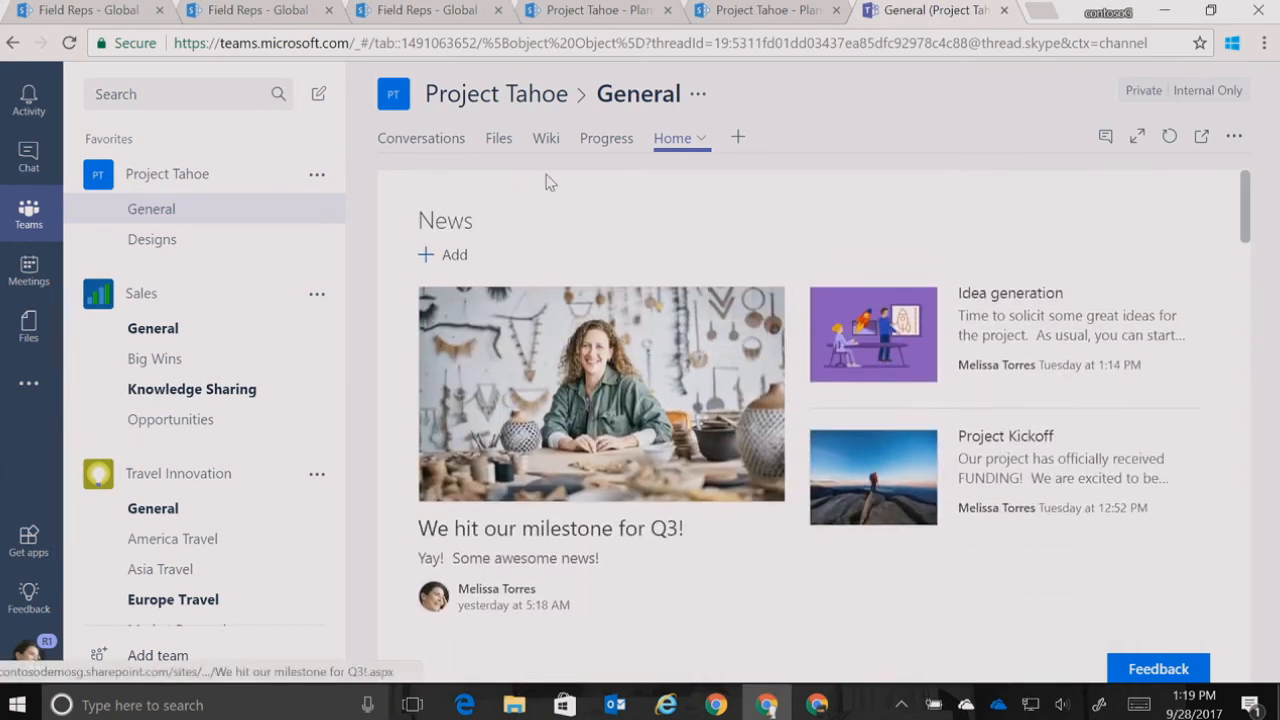
View the Space Needle.cool 3D model with its conversation from the General channel's files, and return to the file list
left_click(497, 138)
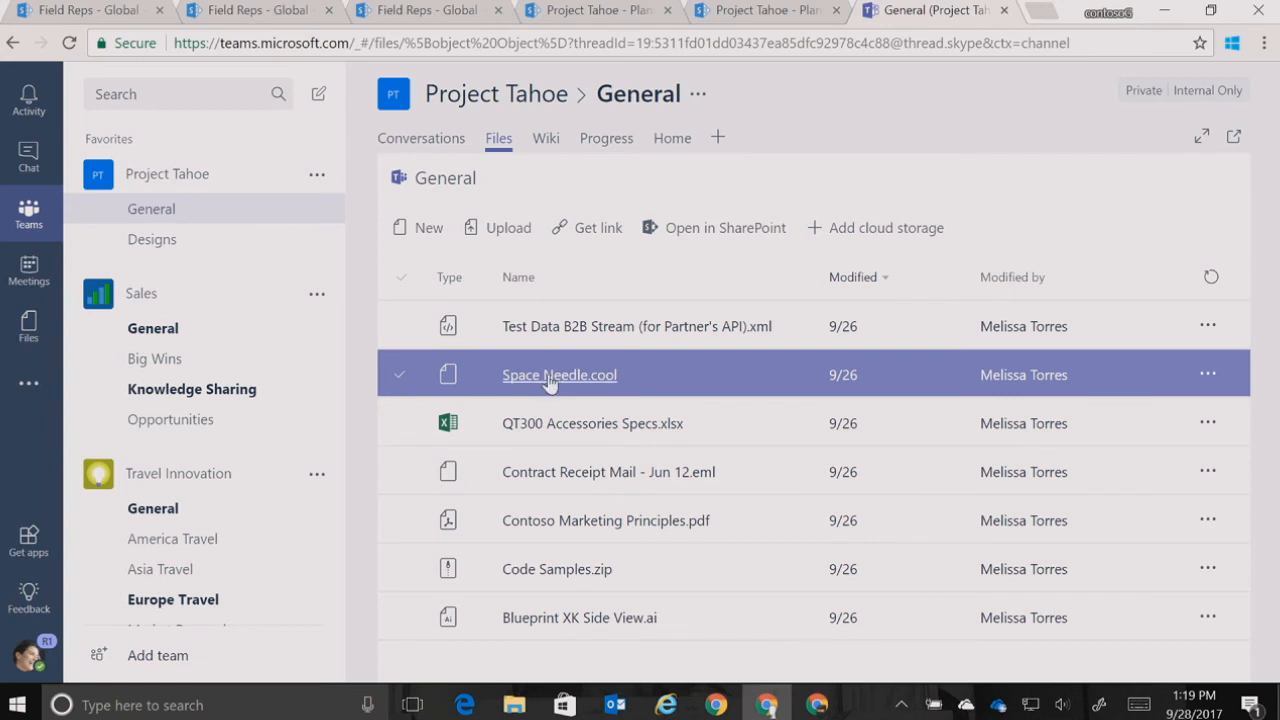
left_click(549, 376)
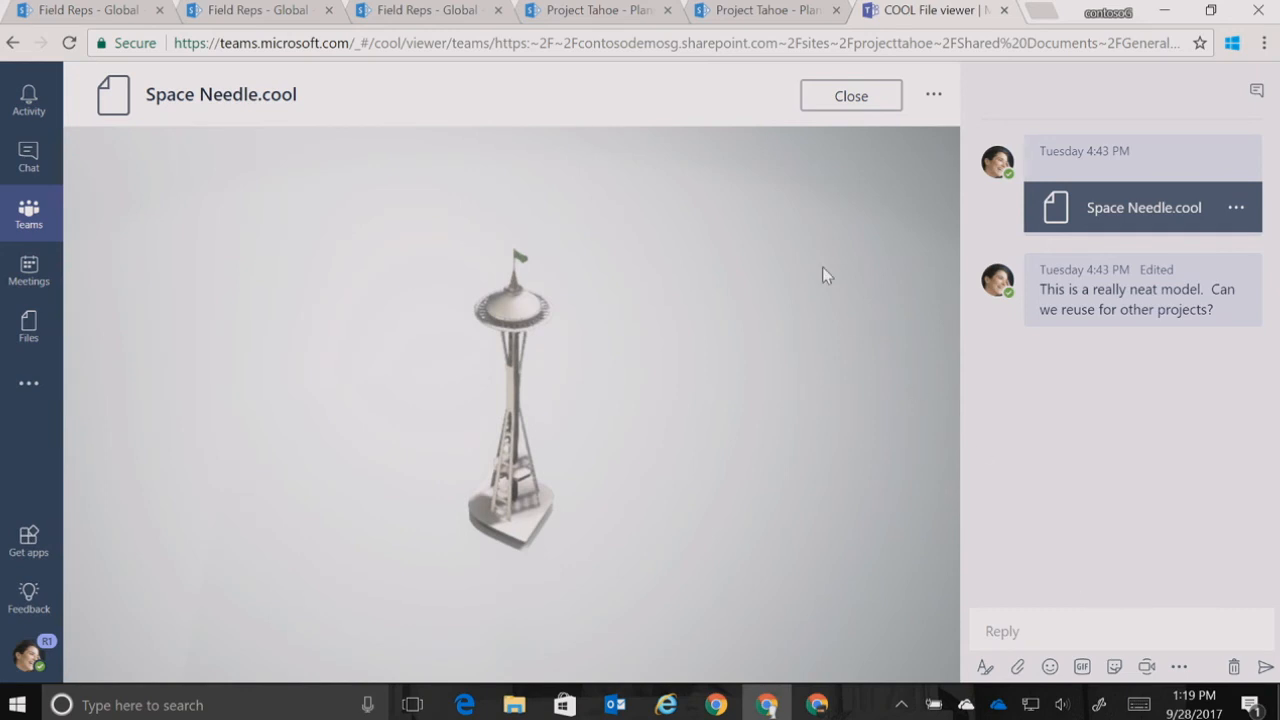
left_click(843, 98)
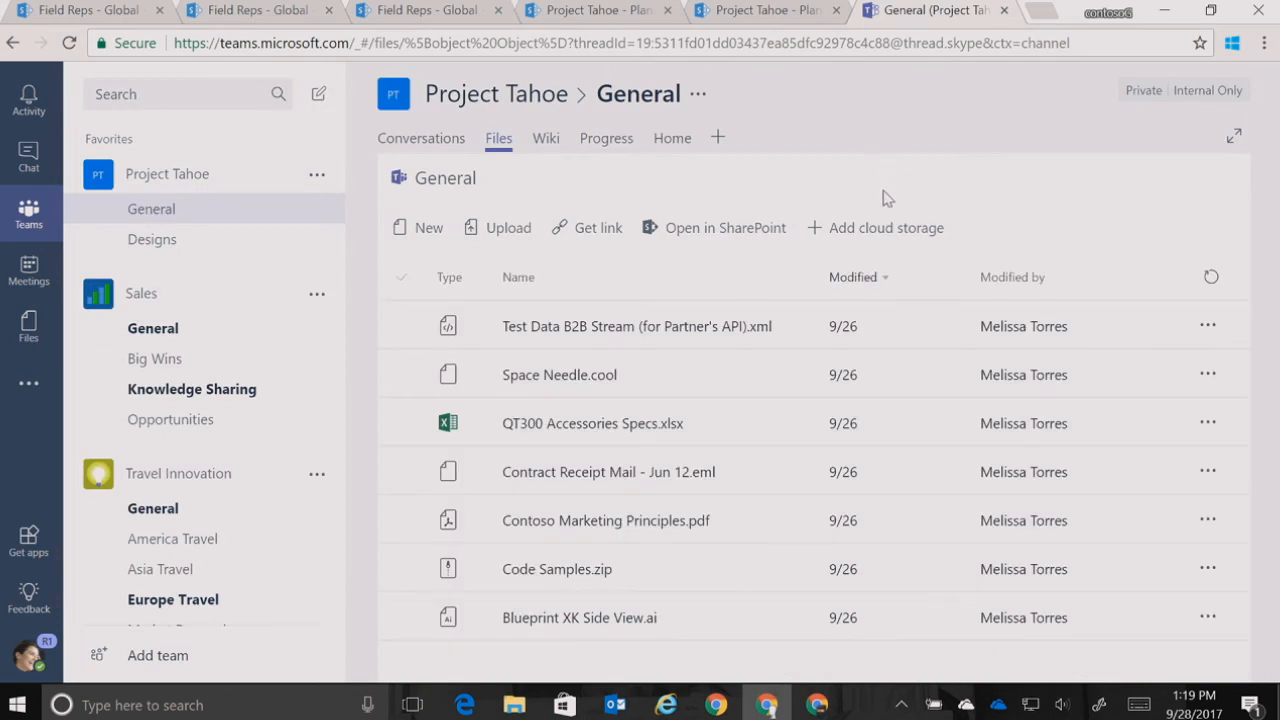
left_click(737, 392)
left_click(770, 585)
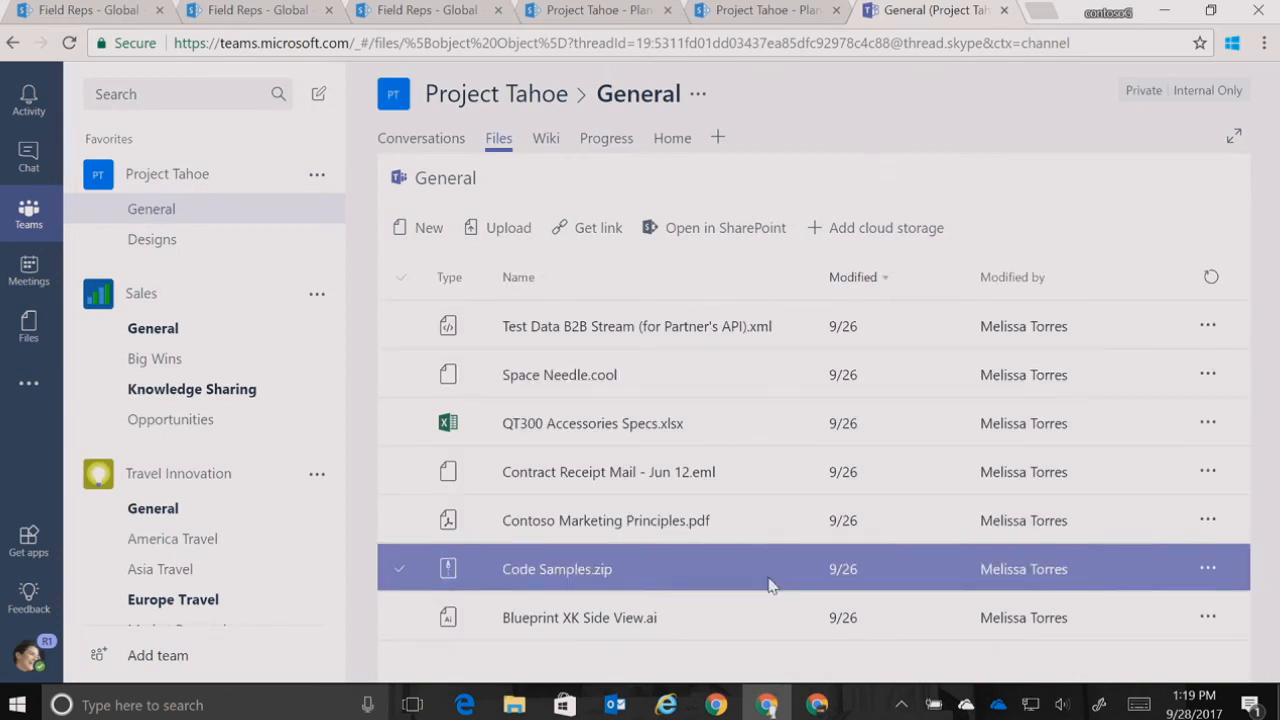
Switch to the Business Development SharePoint site, dismiss all reminders, and start a news post titled "Great Q3 Results"
left_click(819, 705)
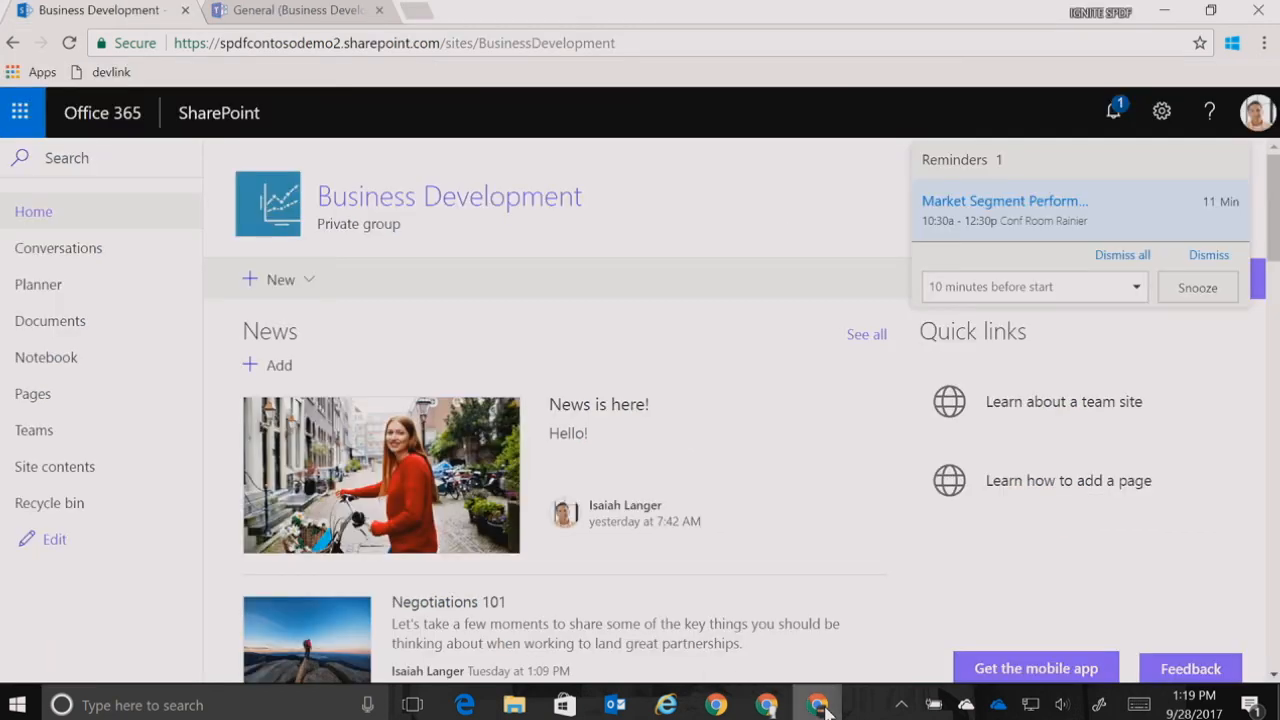
left_click(1141, 258)
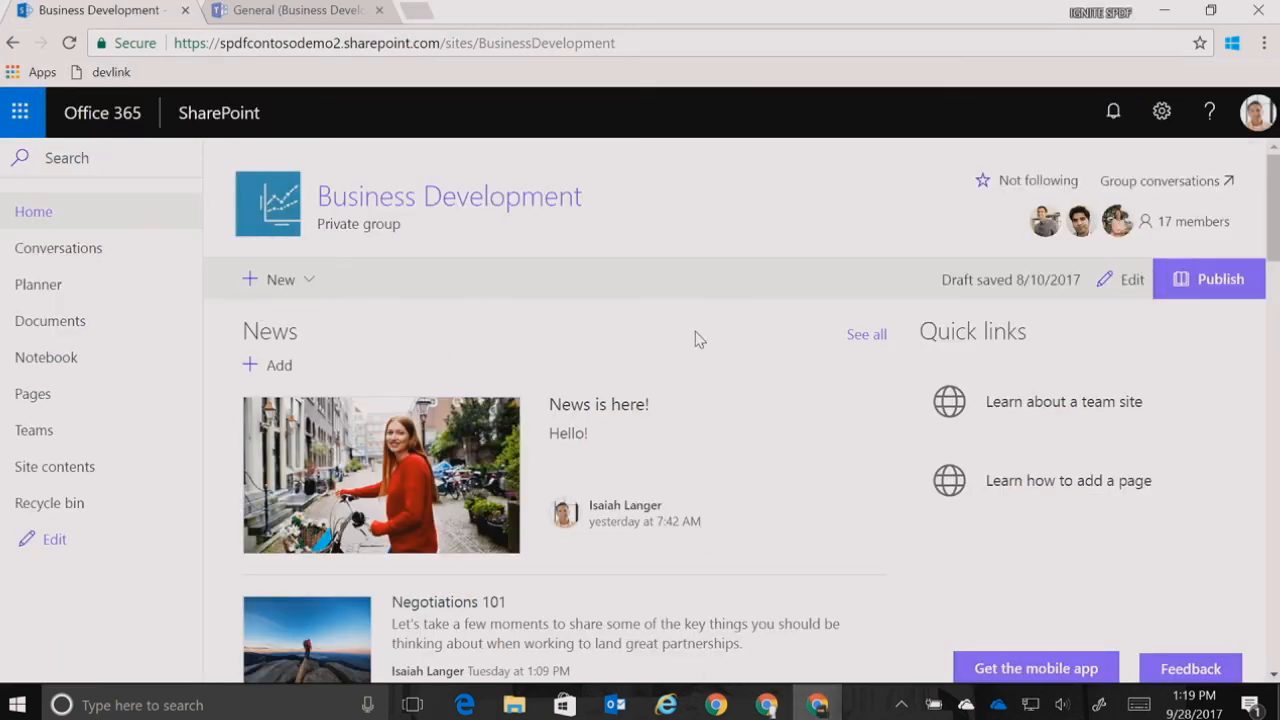
left_click(278, 368)
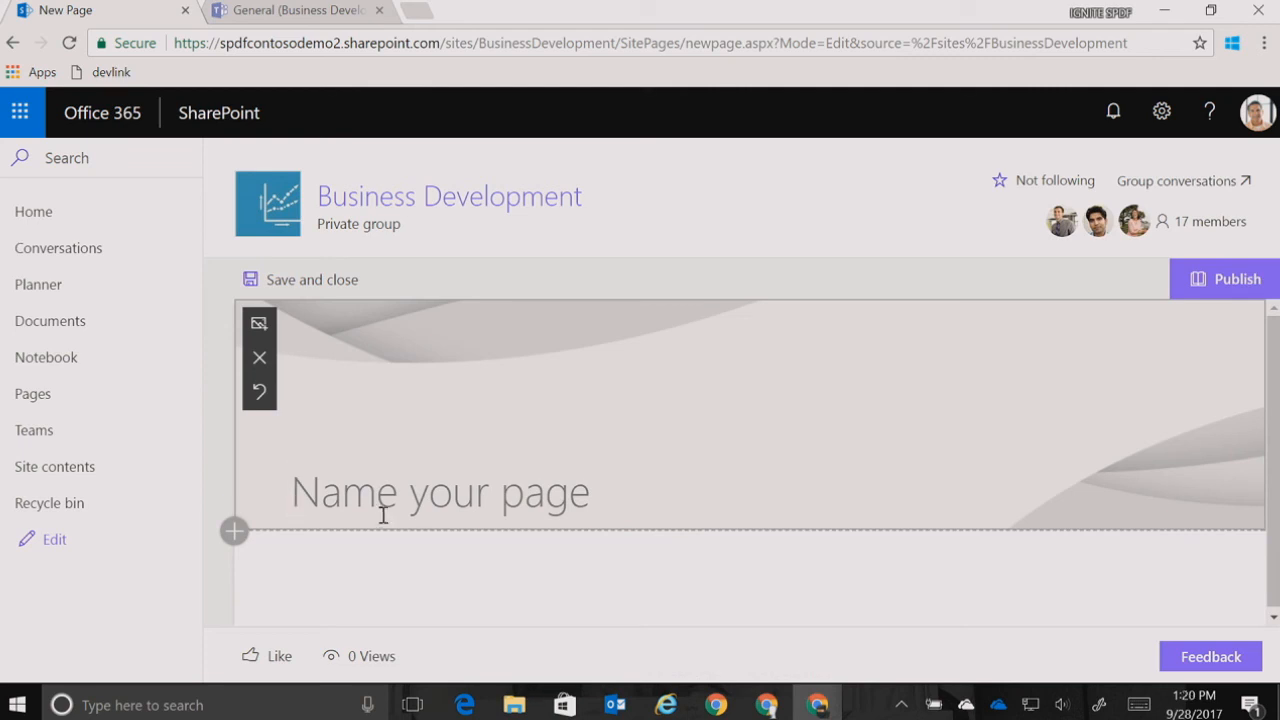
type("Great")
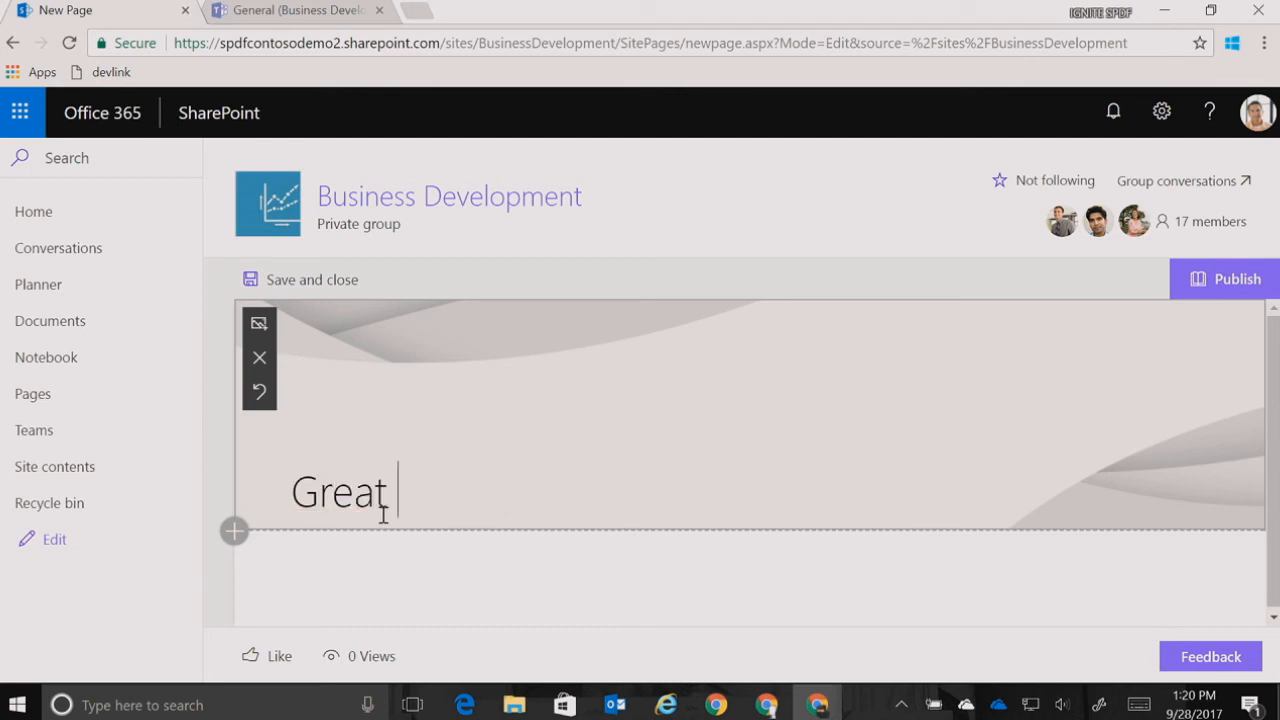
type(" Q3 Results")
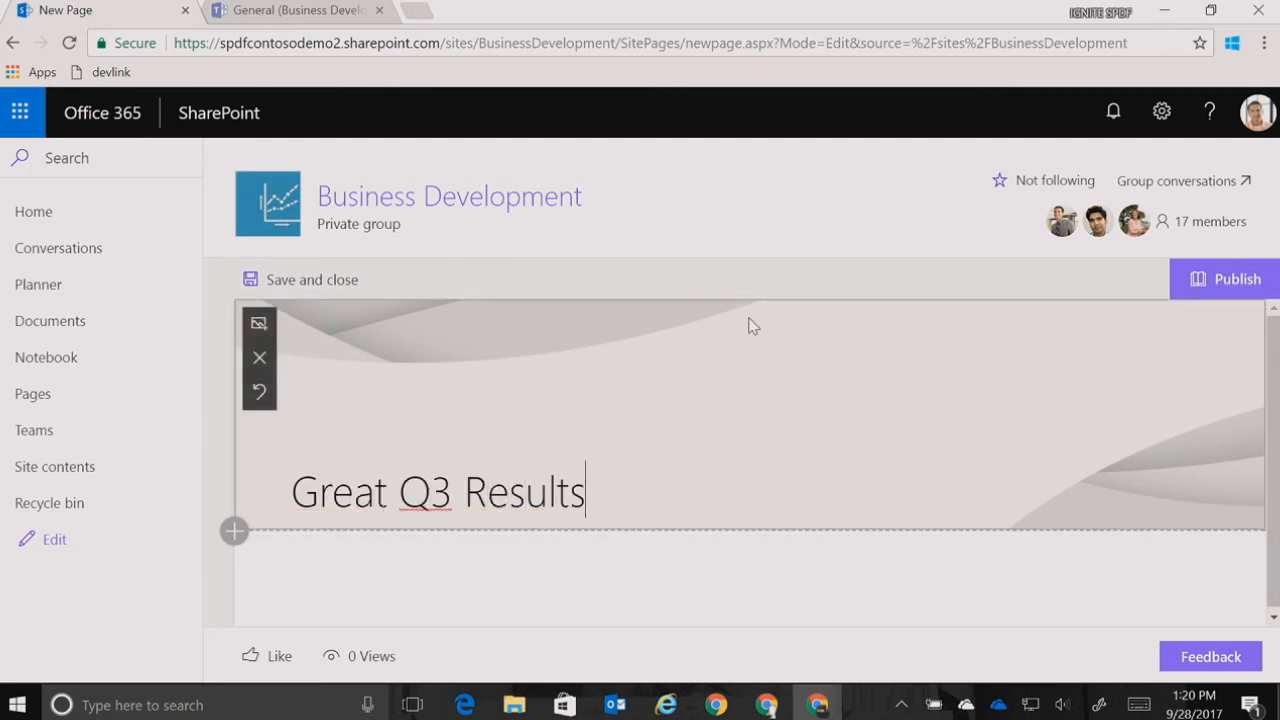
Upload "team on a bike.png" from the Pictures folder as the news post's title image
left_click(258, 325)
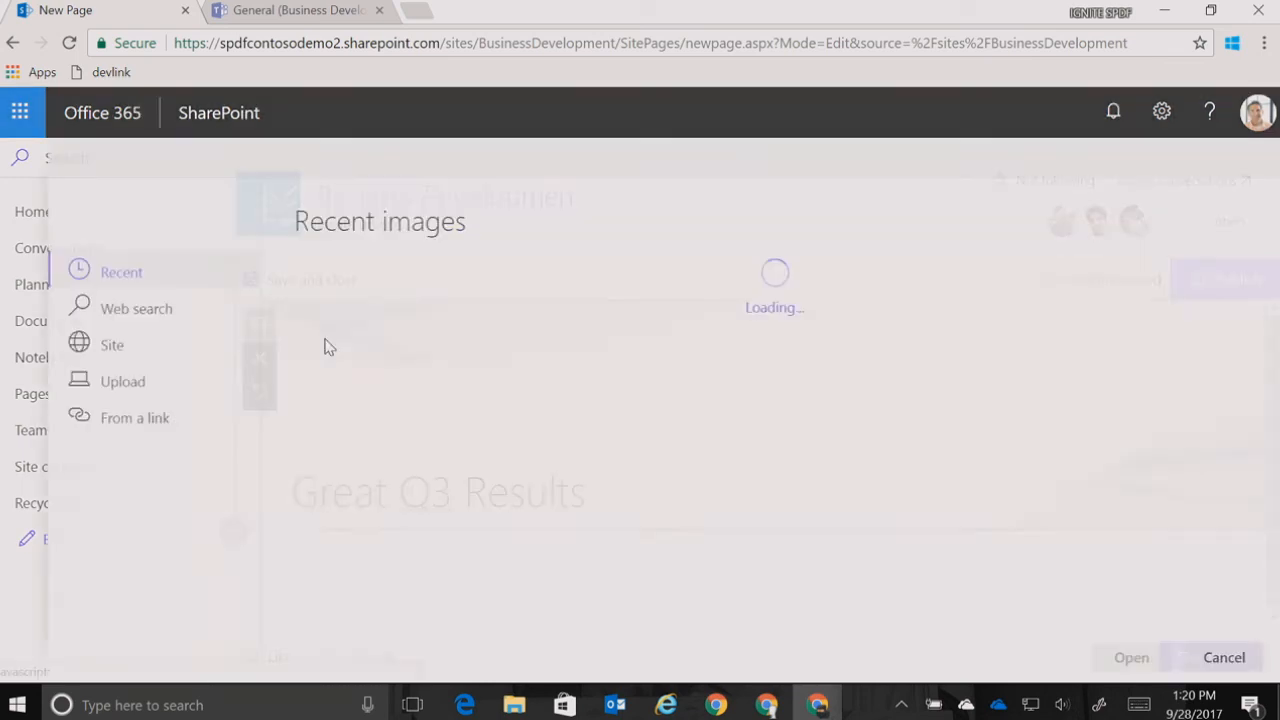
left_click(134, 394)
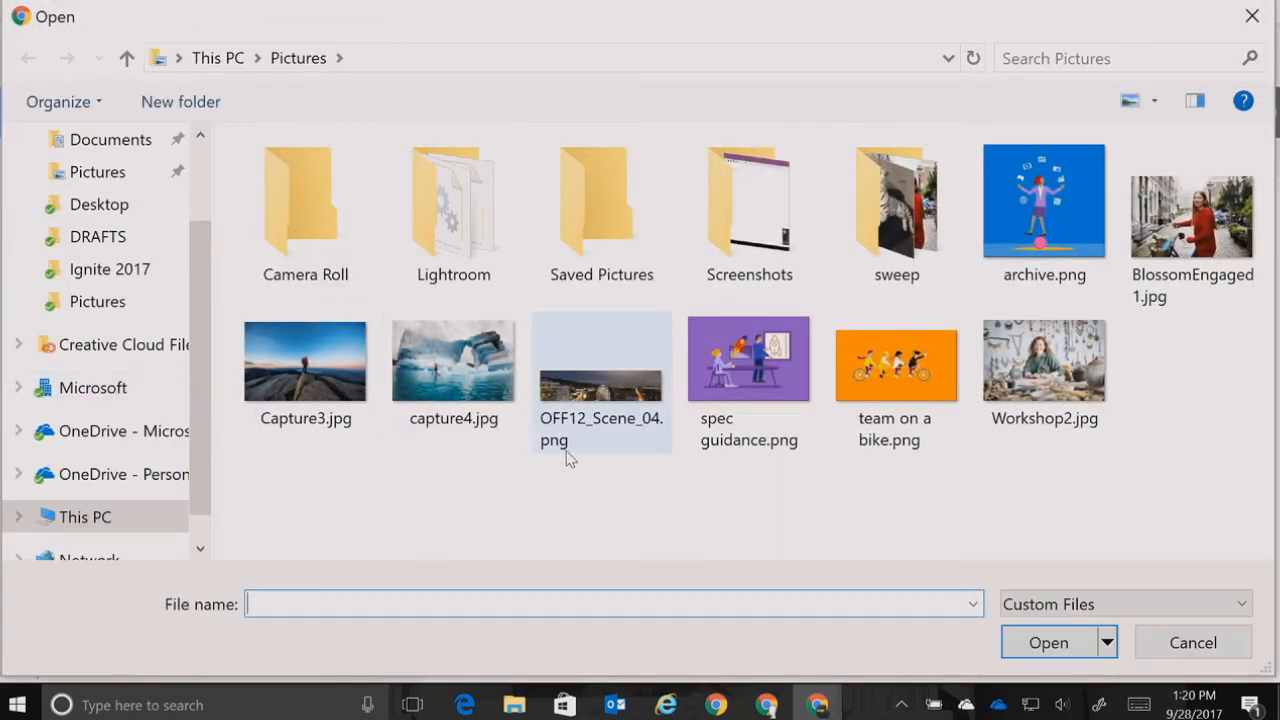
left_click(905, 386)
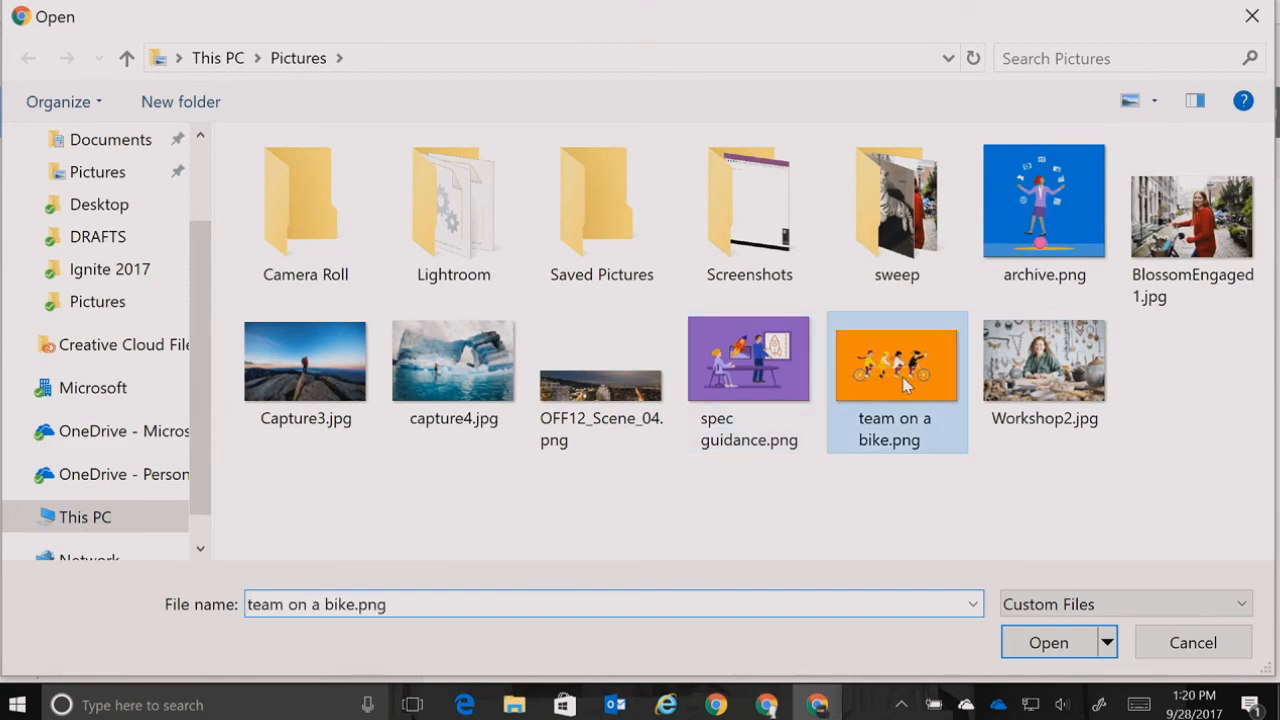
left_click(1045, 641)
left_click(1100, 658)
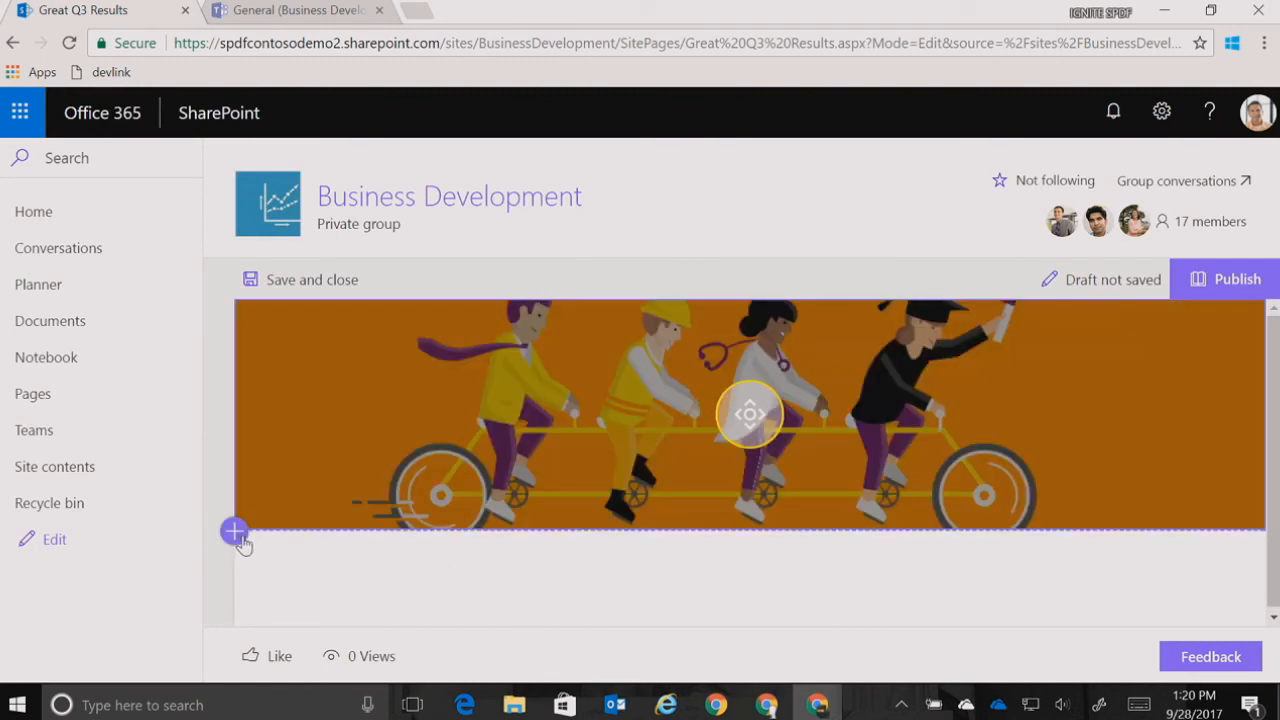
Add a one-column section with a text web part reading "This is news!" and publish the news post
left_click(235, 533)
left_click(345, 542)
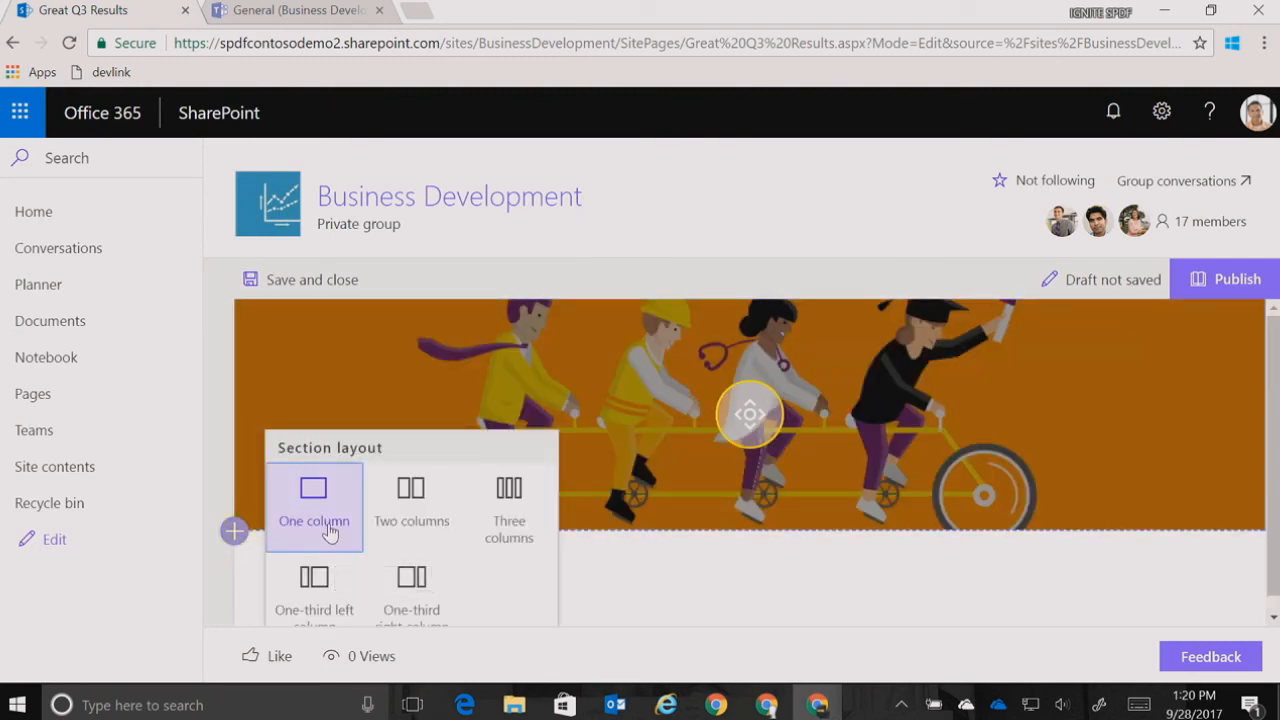
left_click(765, 318)
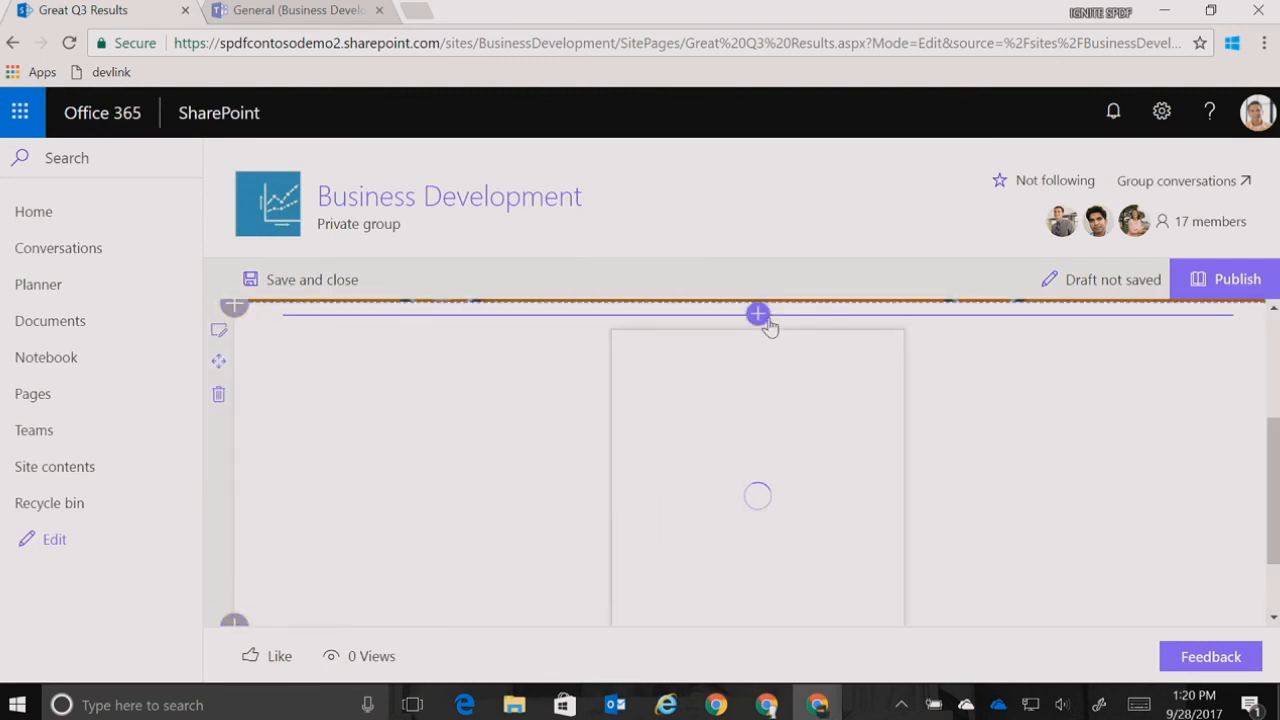
left_click(660, 455)
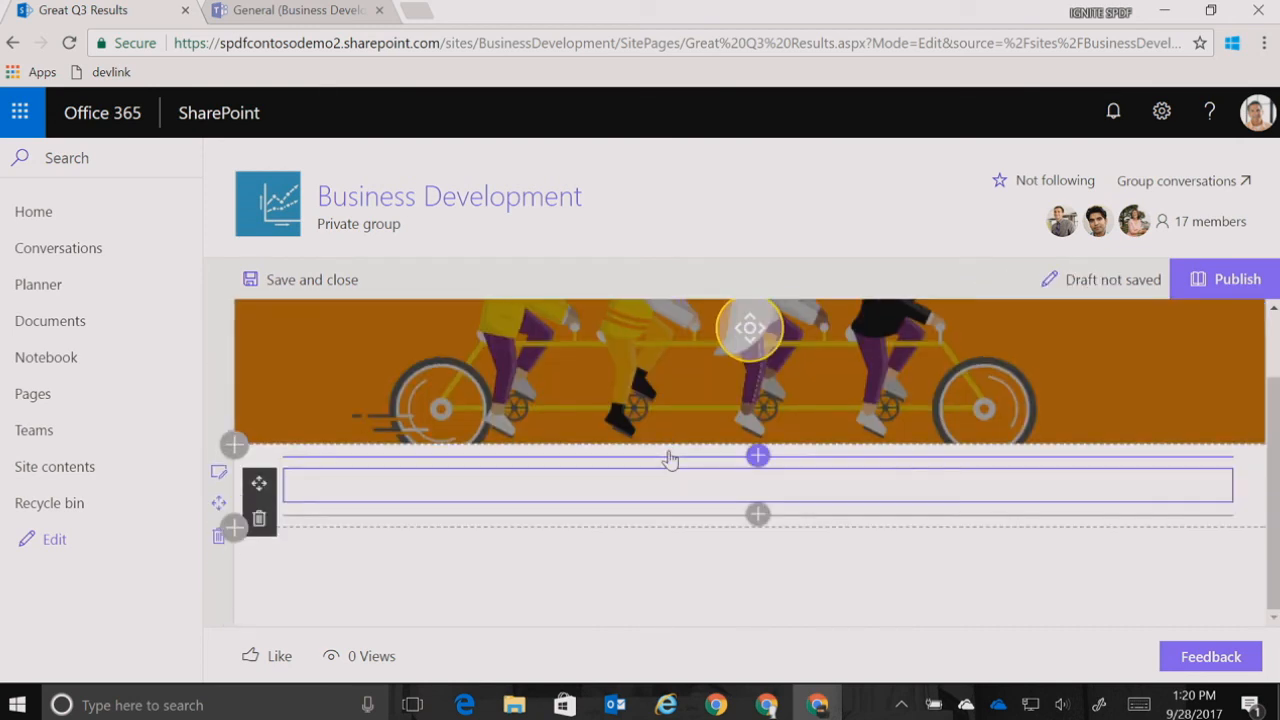
type("This is news!")
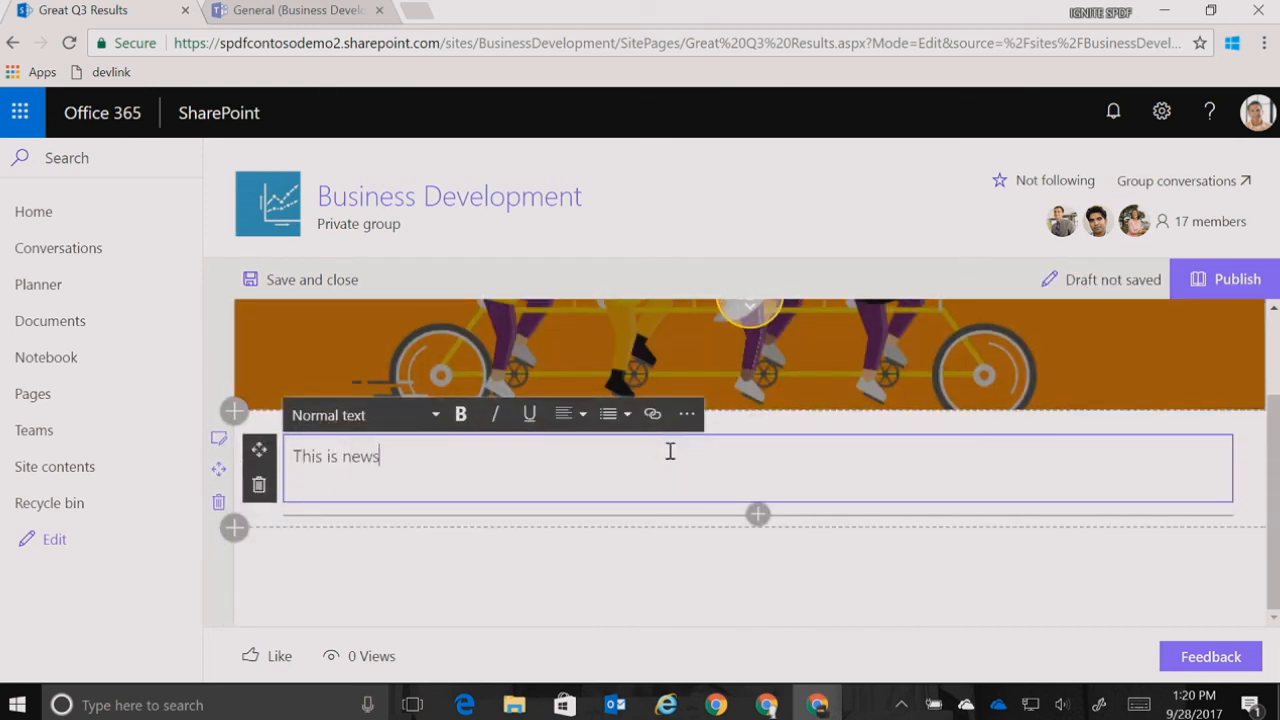
left_click(1248, 298)
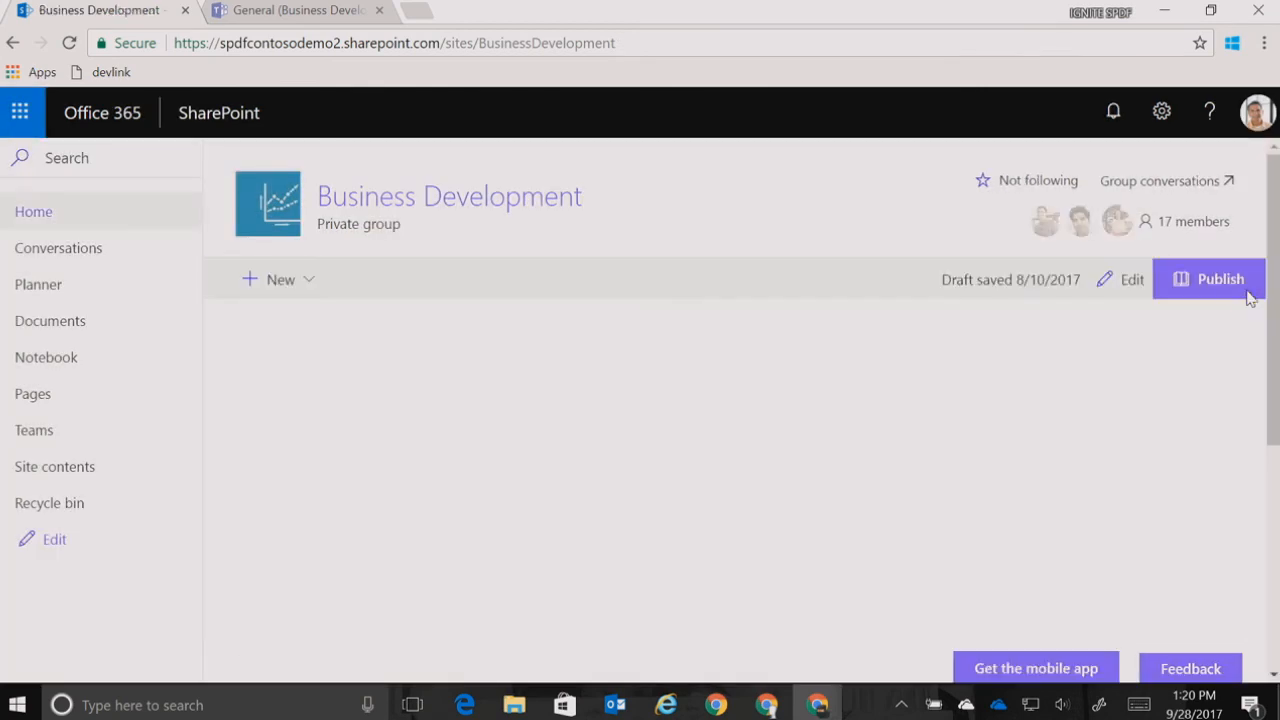
Check Business Development's General channel in Teams against the site's news, and open a reply to the "News is here!" post
left_click(272, 11)
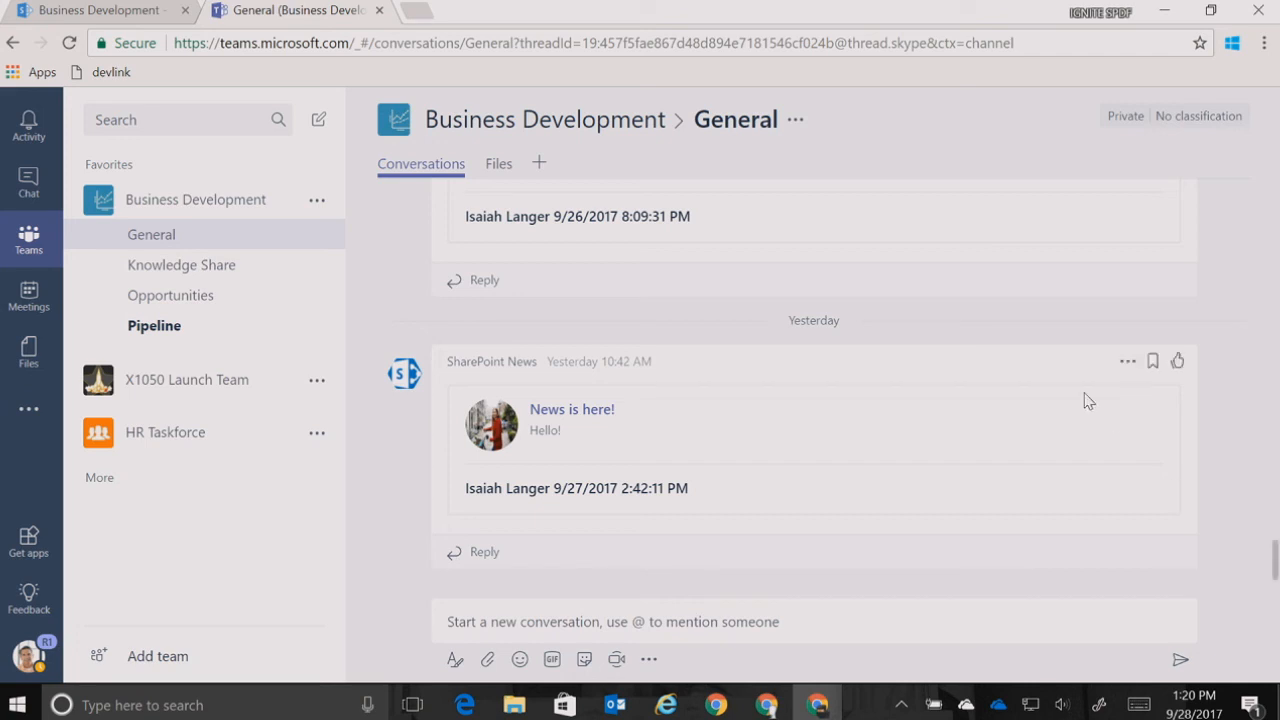
left_click(95, 10)
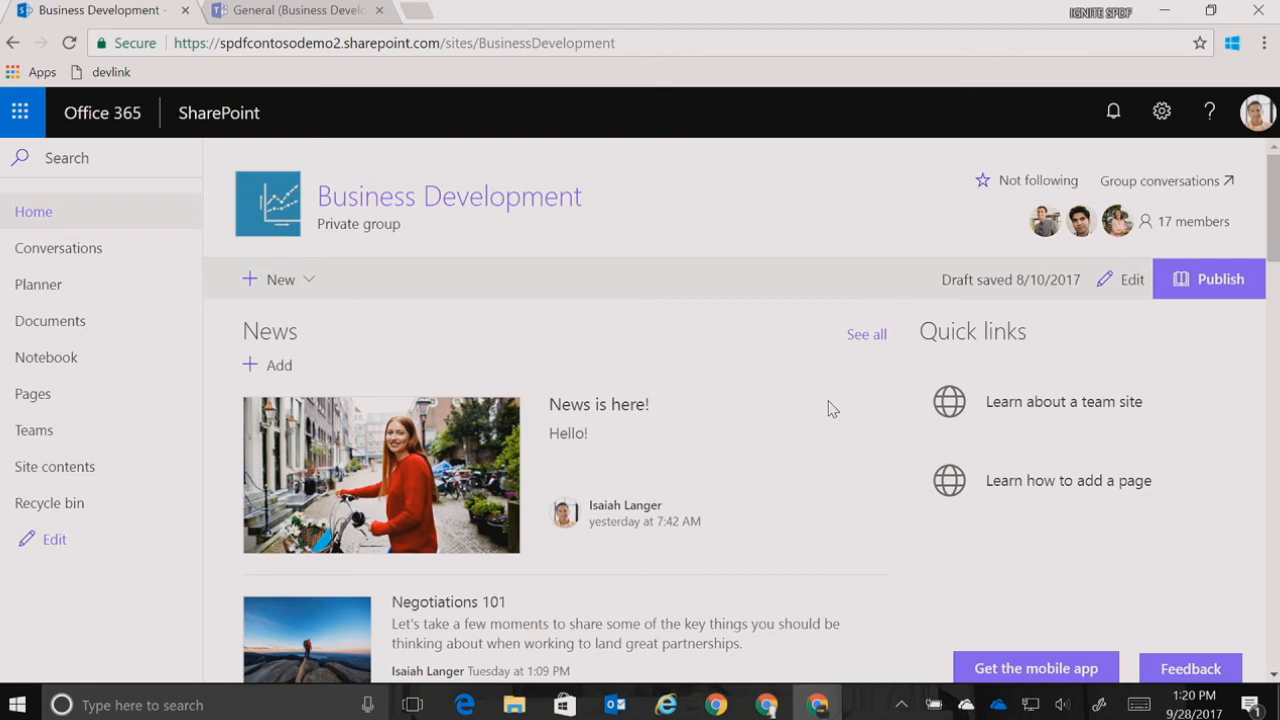
left_click(301, 12)
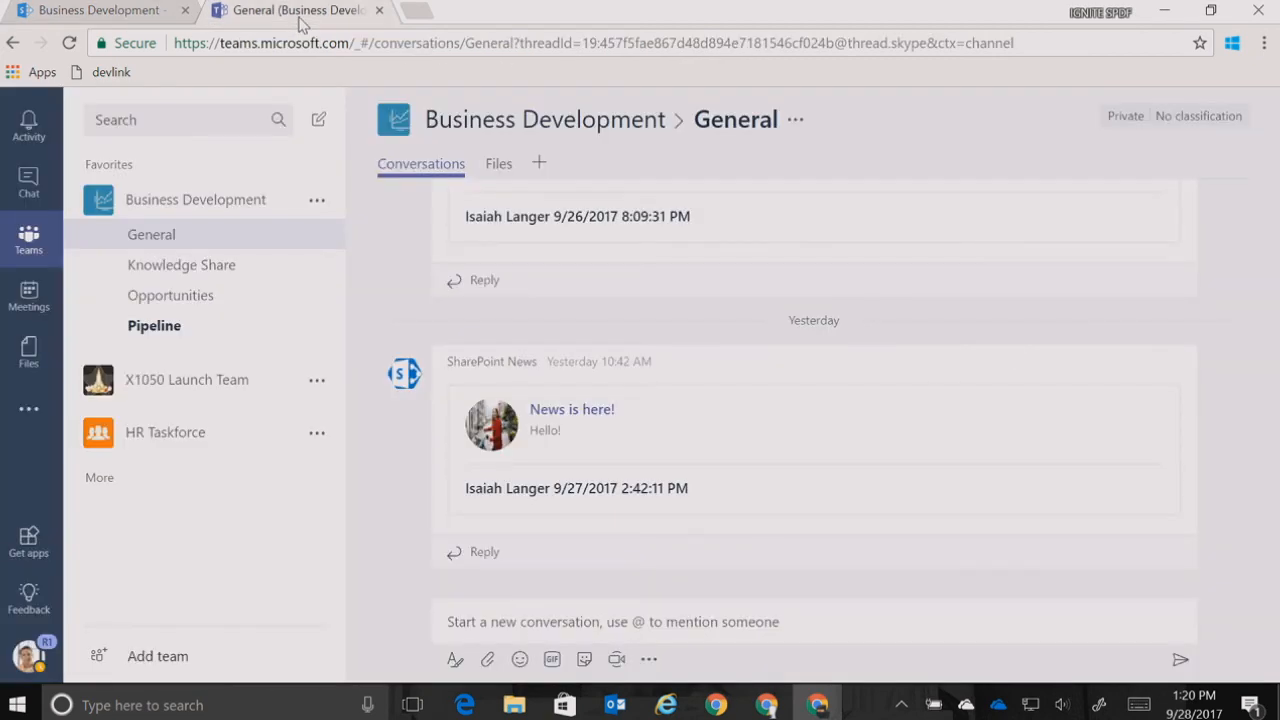
left_click(112, 12)
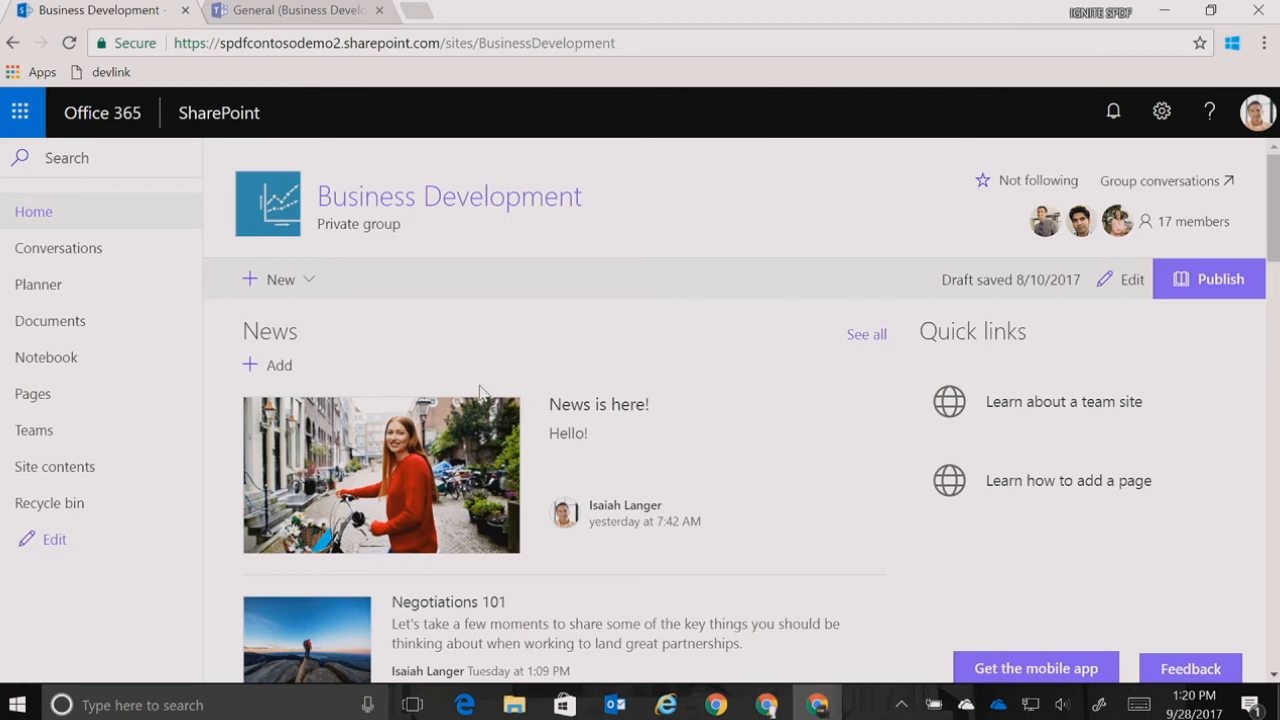
left_click(279, 10)
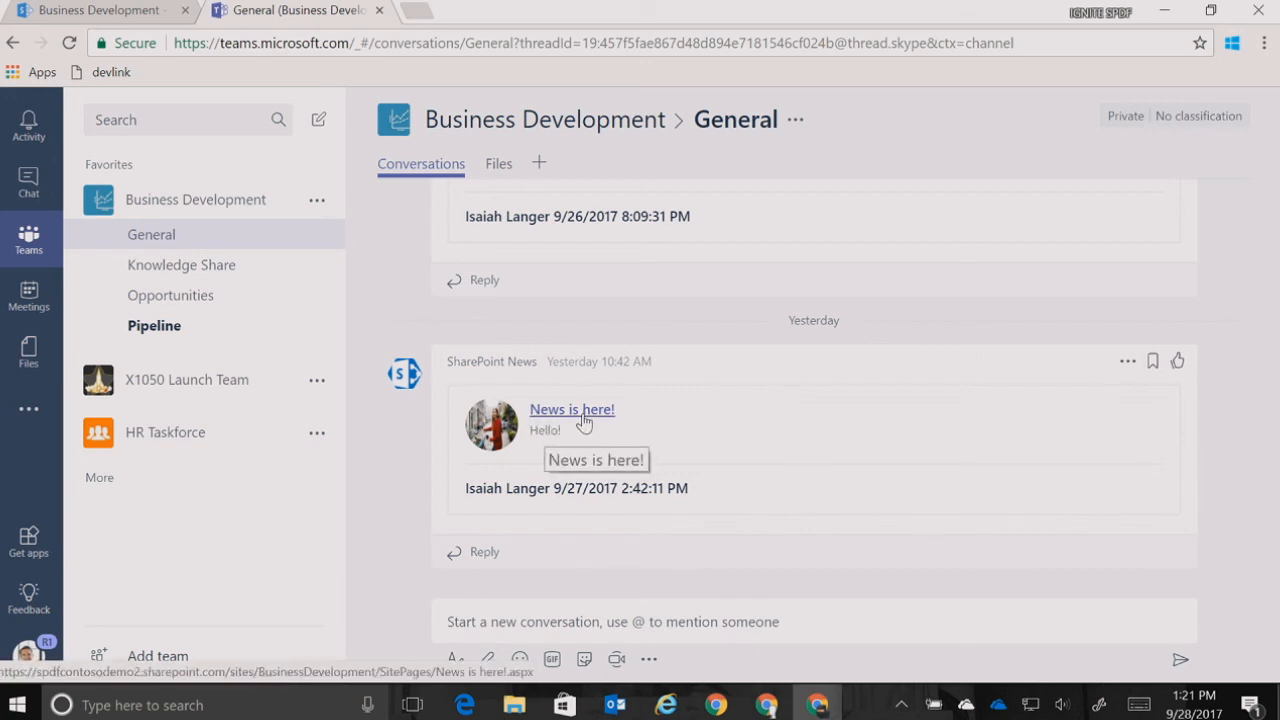
left_click(506, 554)
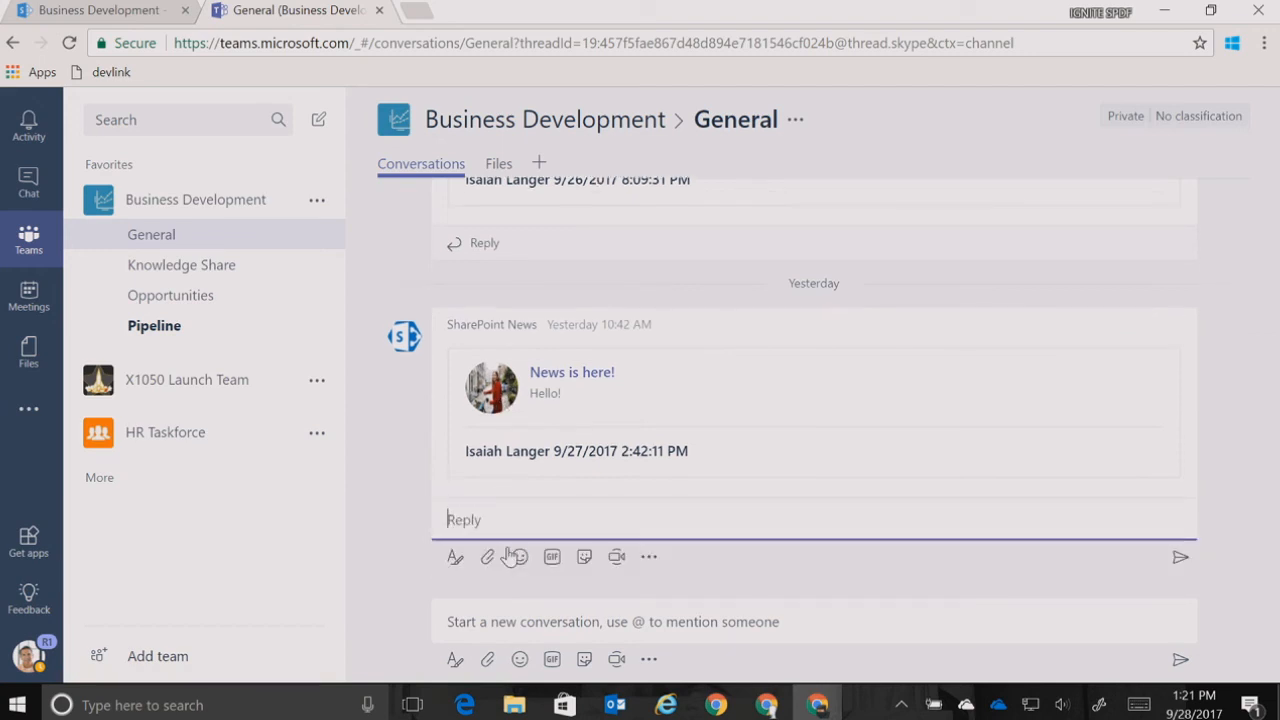